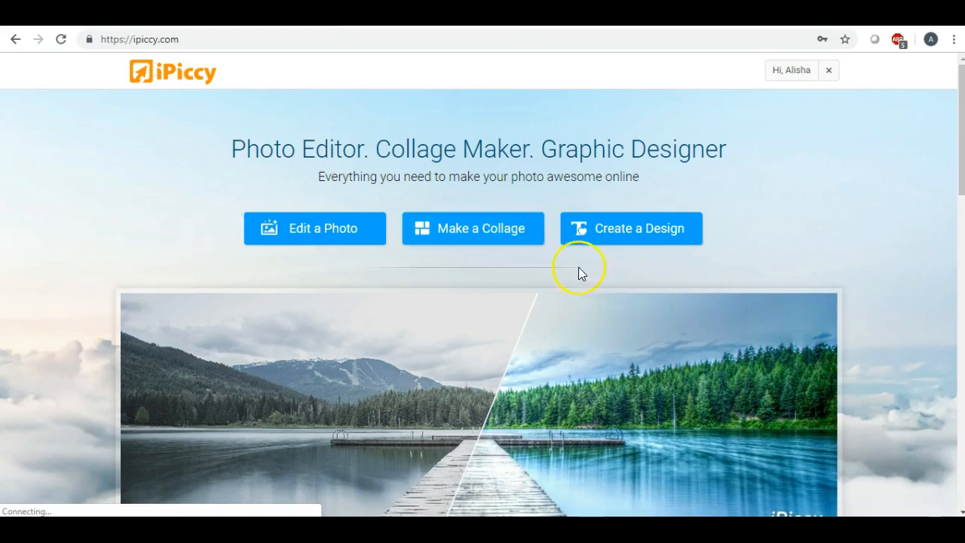
Open the Designer for creating a design, dismiss the starting tip and look at the new-design canvas options.
{"action": "left_click", "coordinate": [608, 230]}
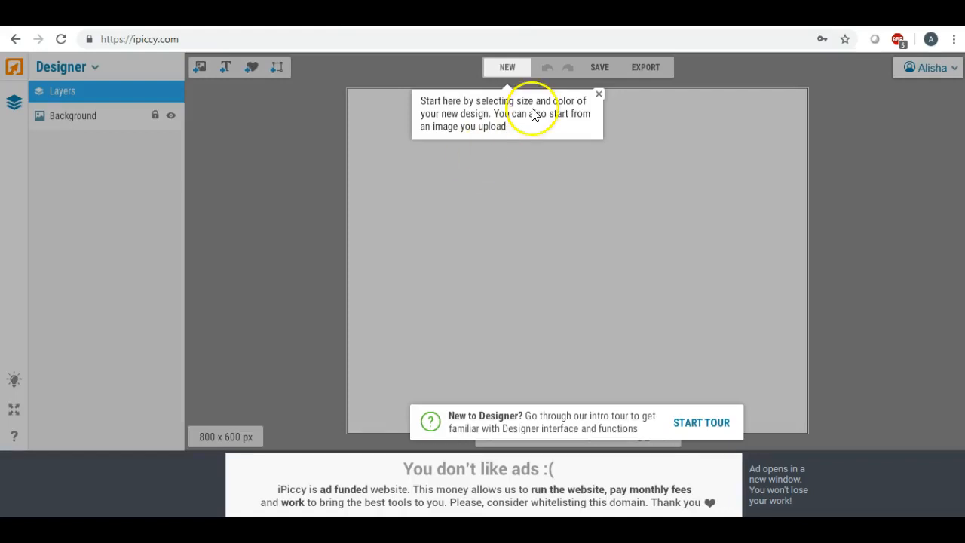
{"action": "left_click", "coordinate": [598, 94]}
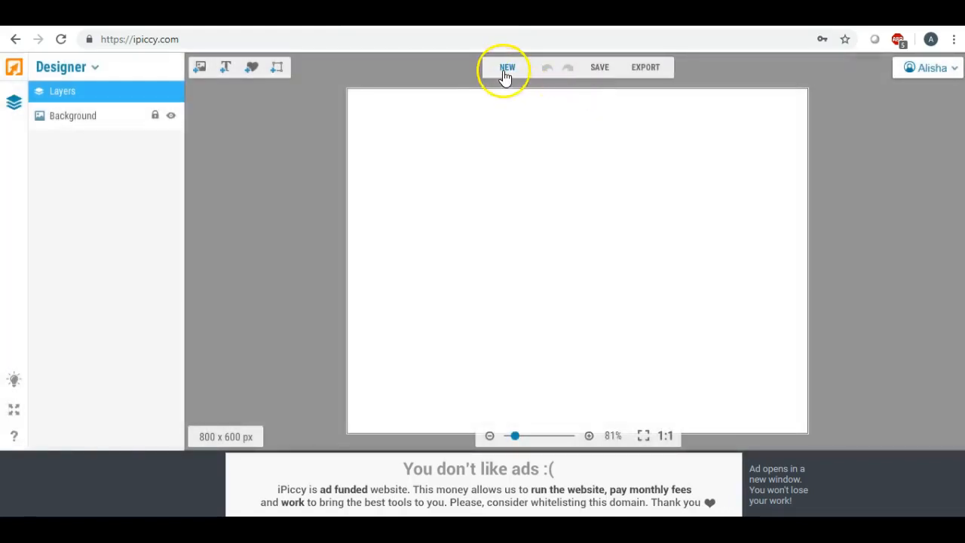
{"action": "left_click", "coordinate": [504, 69]}
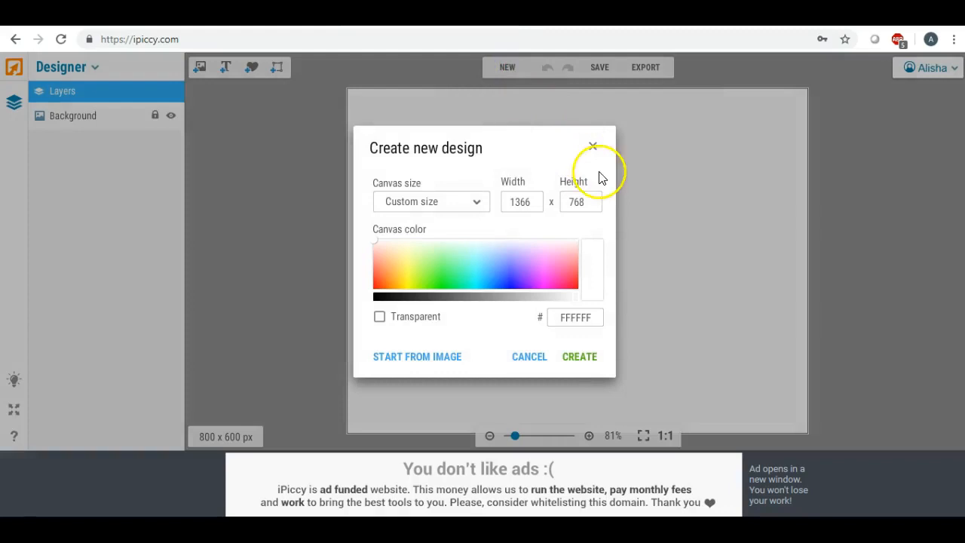
{"action": "left_click", "coordinate": [592, 146]}
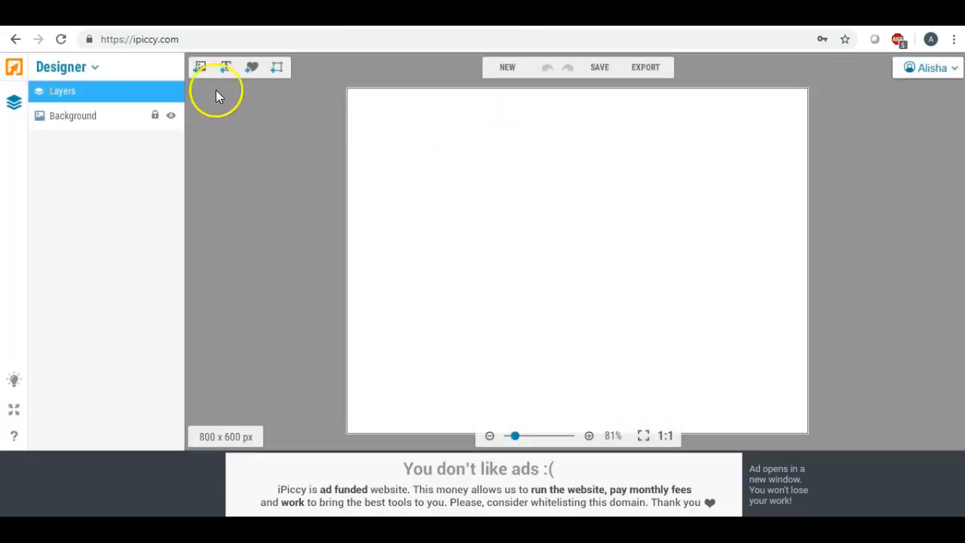
{"action": "left_click", "coordinate": [199, 67]}
{"action": "left_click_drag", "start_coordinate": [181, 148], "coordinate": [180, 146]}
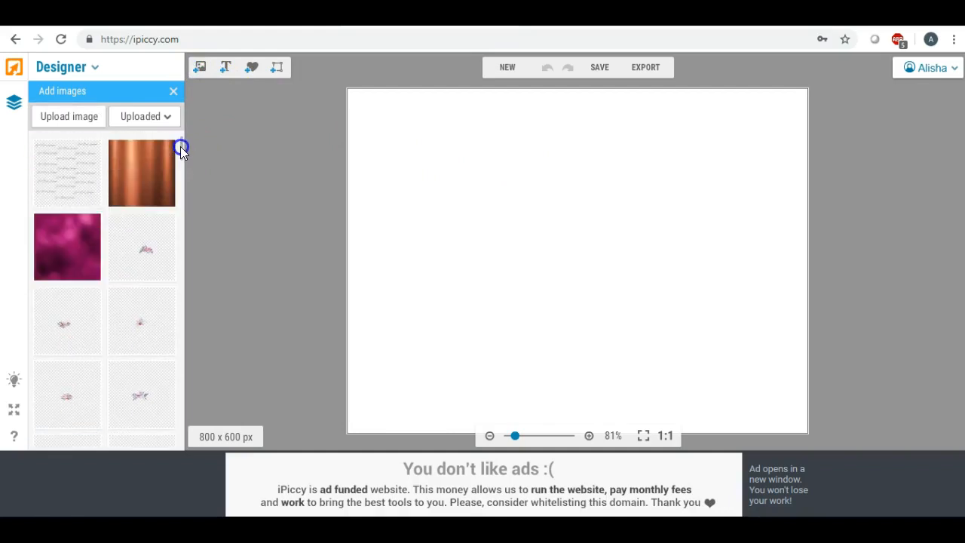
{"action": "left_click", "coordinate": [442, 159]}
Add a text layer reading "Girl Boss Gear" in the upper middle of the canvas.
{"action": "left_click", "coordinate": [229, 68]}
{"action": "left_click_drag", "start_coordinate": [531, 241], "coordinate": [477, 206]}
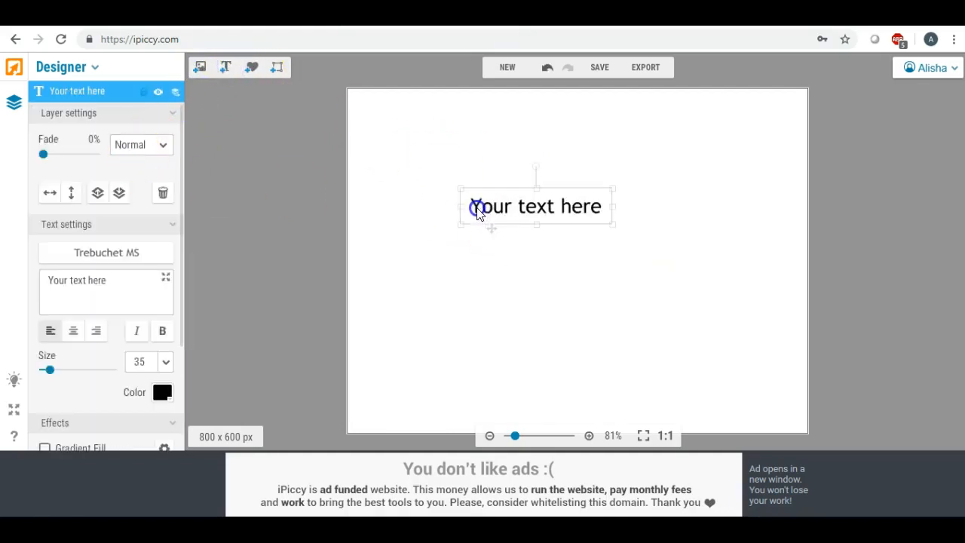
{"action": "left_click_drag", "start_coordinate": [128, 279], "coordinate": [25, 278]}
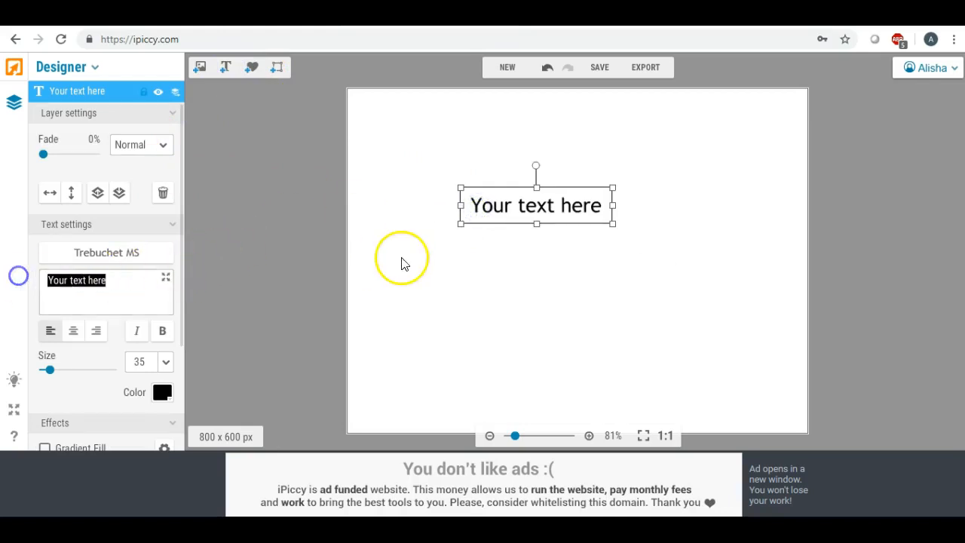
{"action": "type", "text": "Girl"}
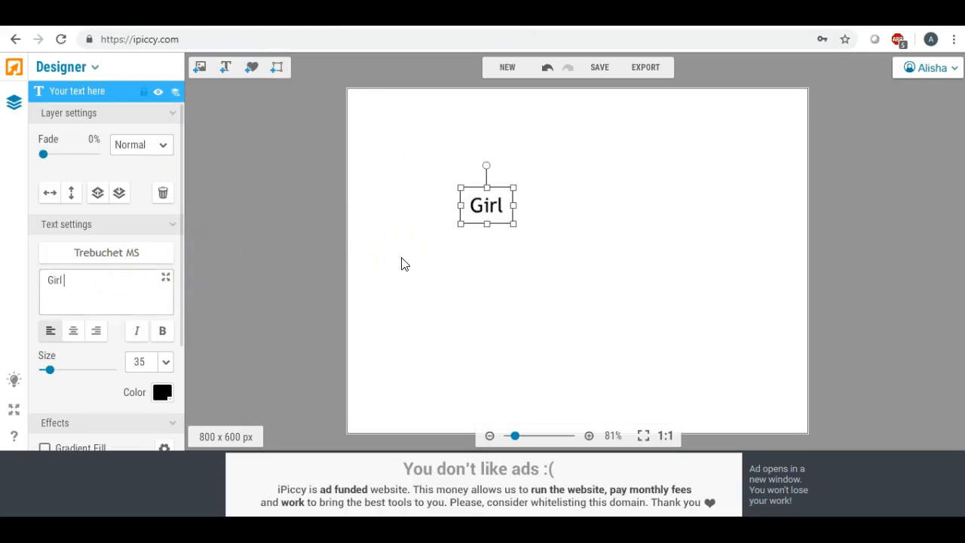
{"action": "type", "text": " Bo"}
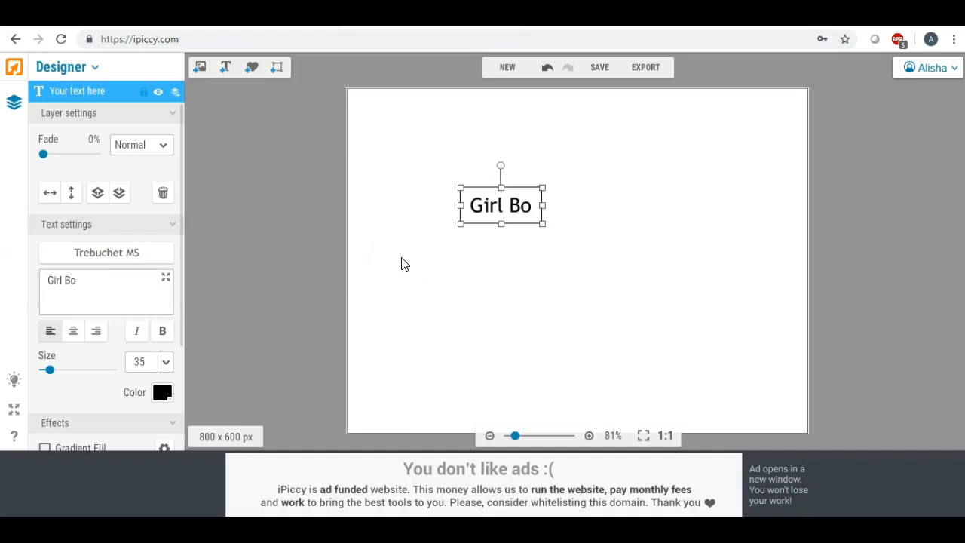
{"action": "type", "text": "ss Gear"}
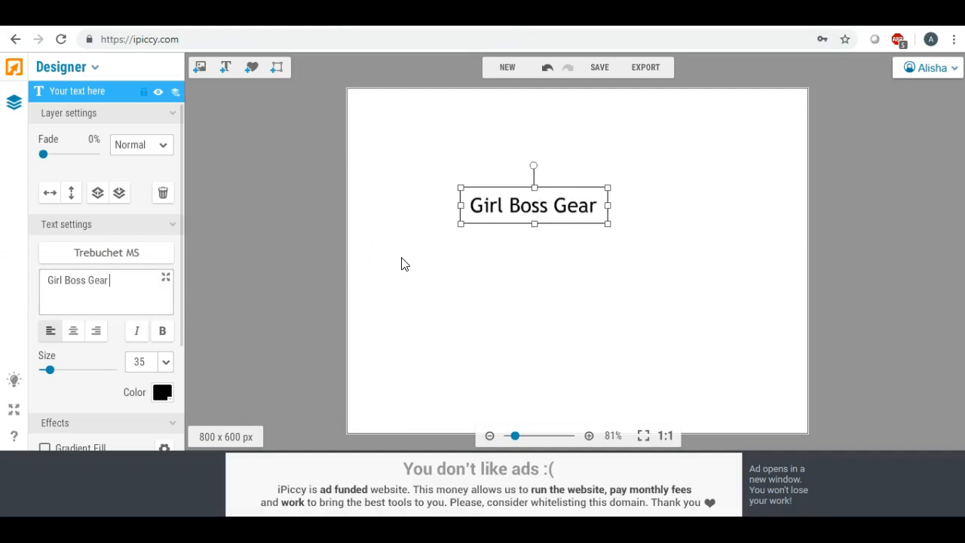
{"action": "left_click", "coordinate": [487, 228]}
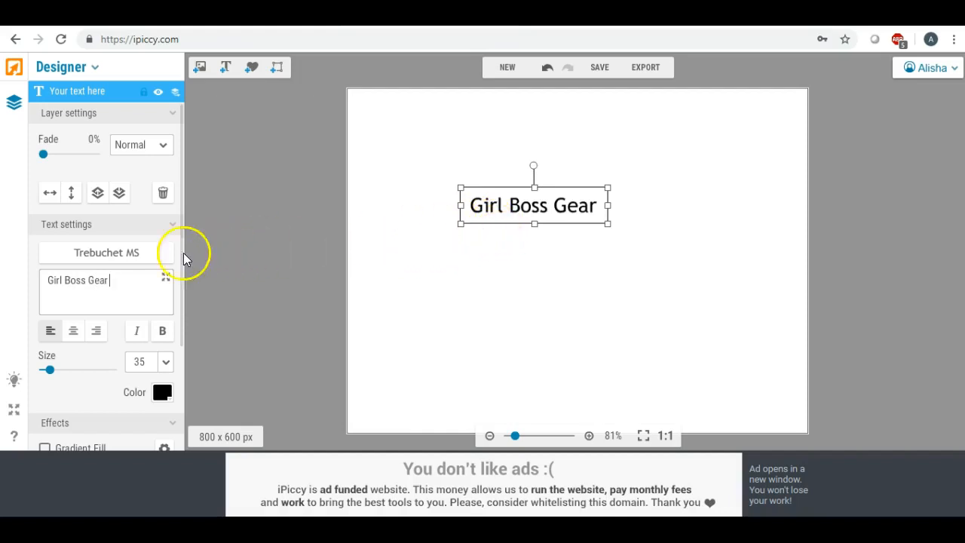
Change the text to the local handwritten script font listed just after August Script Bold free and make it bold.
{"action": "left_click", "coordinate": [140, 248]}
{"action": "left_click", "coordinate": [142, 116]}
{"action": "scroll", "coordinate": [134, 197], "scroll_direction": "down", "scroll_amount": 2}
{"action": "left_click", "coordinate": [78, 288]}
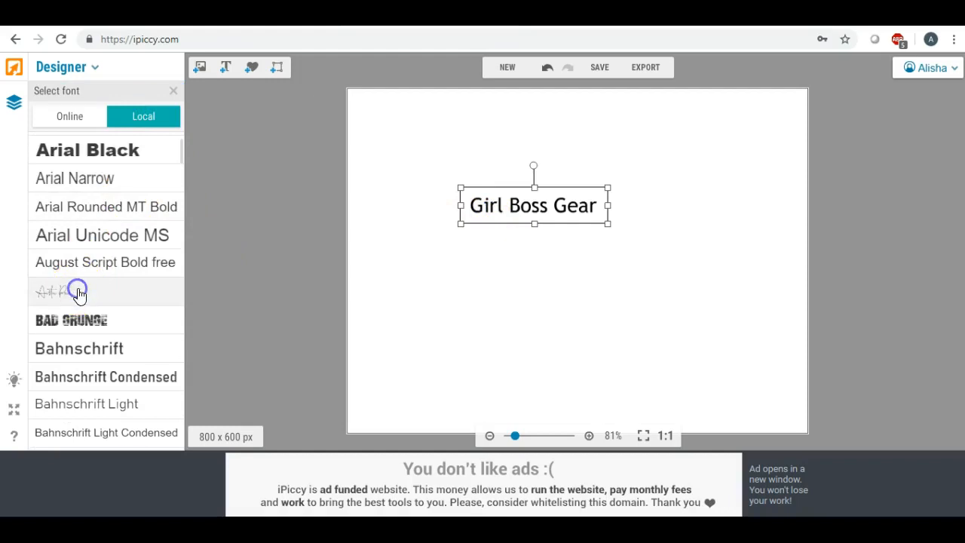
{"action": "left_click", "coordinate": [171, 286]}
{"action": "left_click", "coordinate": [162, 310]}
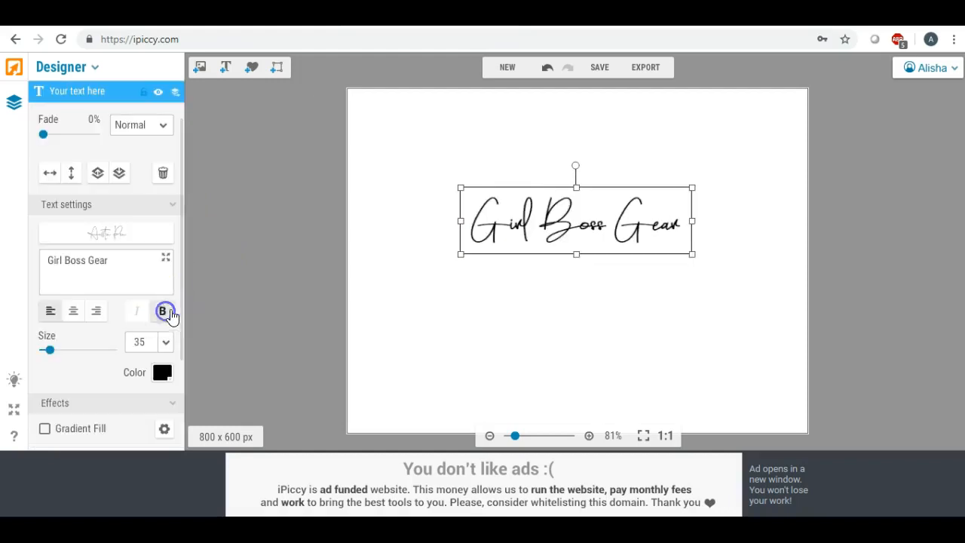
Enlarge the "Girl Boss Gear" text to size 63 and centre it across the canvas.
{"action": "left_click_drag", "start_coordinate": [691, 254], "coordinate": [883, 466]}
{"action": "left_click_drag", "start_coordinate": [708, 271], "coordinate": [621, 255]}
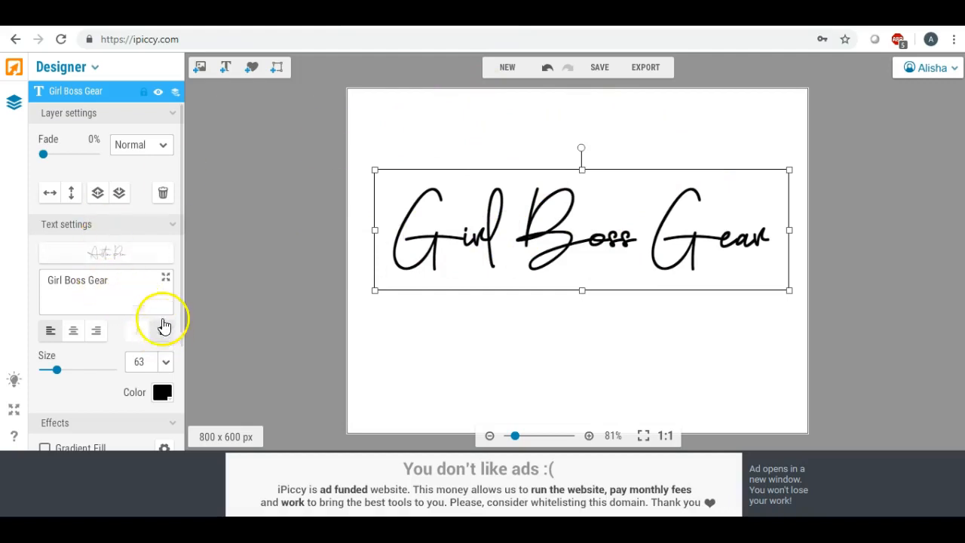
{"action": "left_click", "coordinate": [162, 331]}
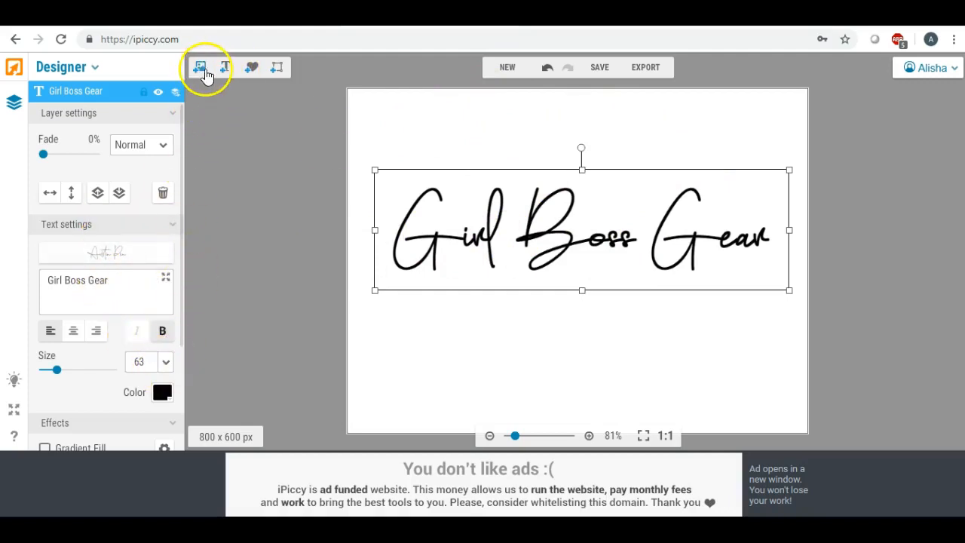
Add the uploaded copper metal image and stretch it so it completely covers the text.
{"action": "left_click", "coordinate": [201, 69]}
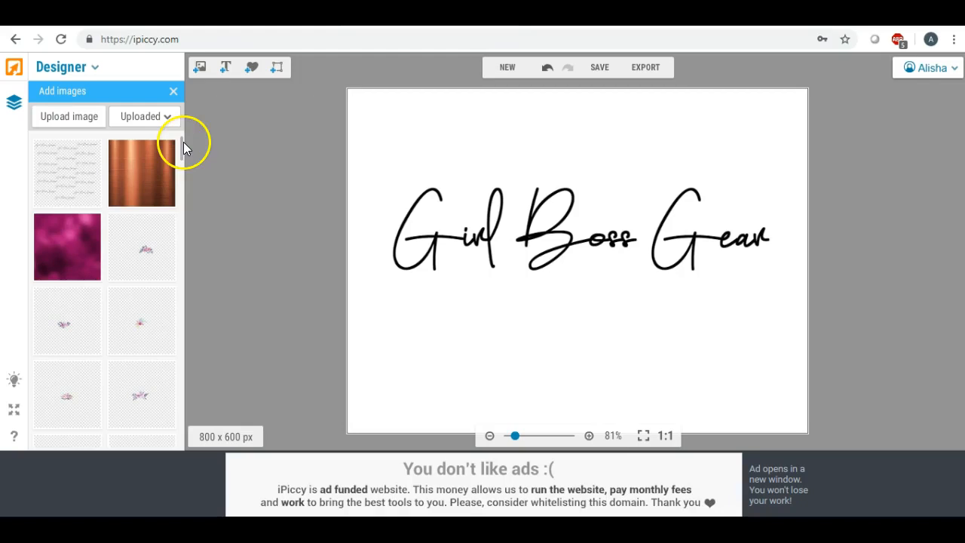
{"action": "left_click_drag", "start_coordinate": [145, 163], "coordinate": [426, 231]}
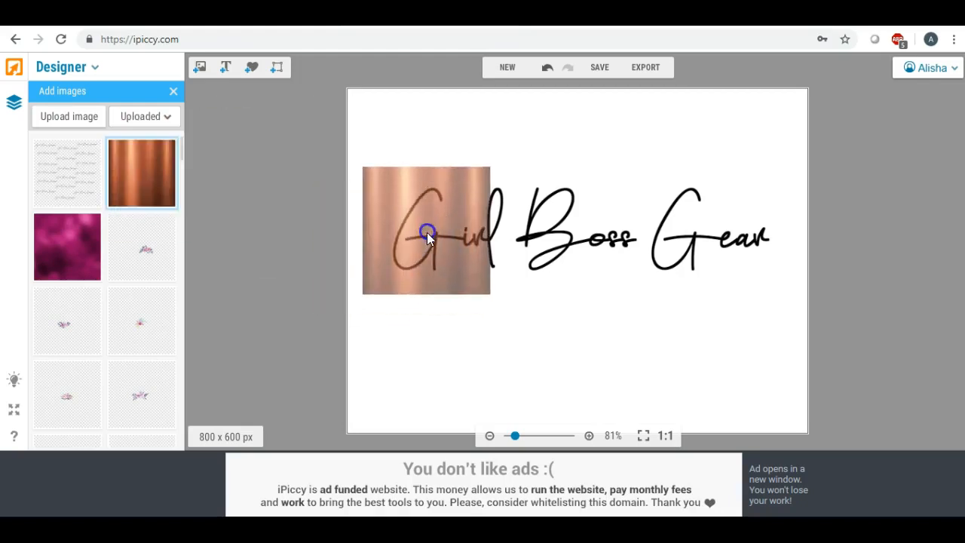
{"action": "left_click", "coordinate": [468, 242]}
{"action": "left_click_drag", "start_coordinate": [490, 227], "coordinate": [801, 269]}
{"action": "left_click", "coordinate": [587, 252]}
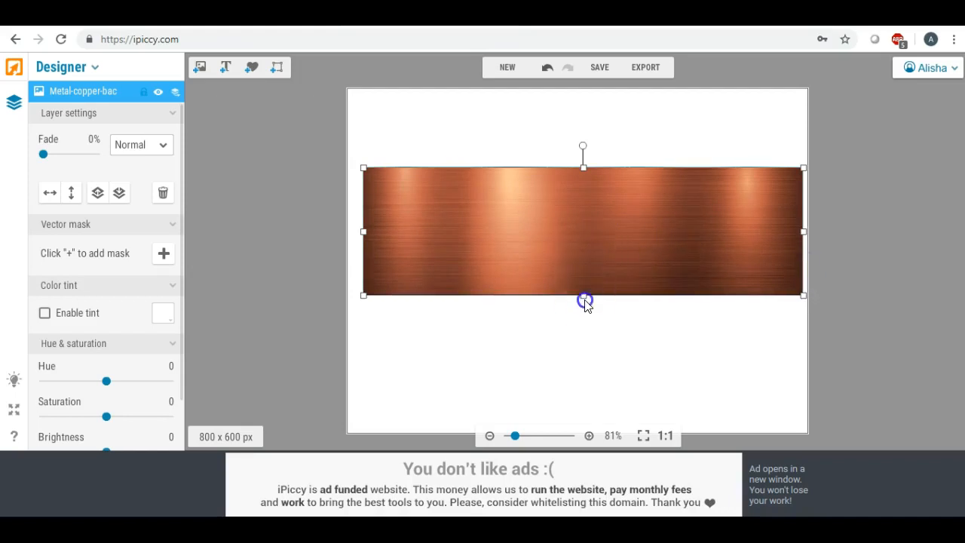
{"action": "left_click", "coordinate": [585, 301]}
{"action": "left_click", "coordinate": [593, 279]}
{"action": "left_click_drag", "start_coordinate": [583, 296], "coordinate": [584, 261]}
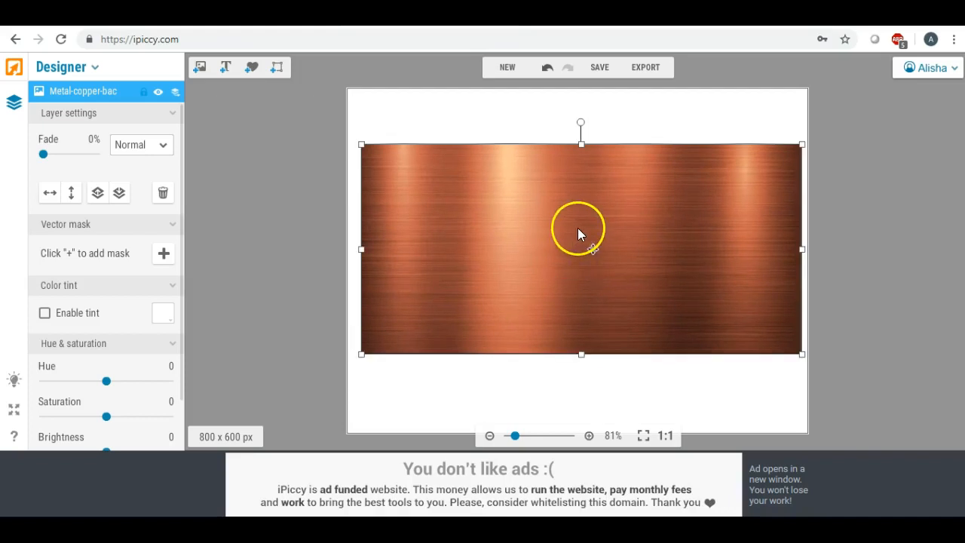
Set the copper image's blend mode to Lighten and deselect the layer.
{"action": "left_click", "coordinate": [162, 146]}
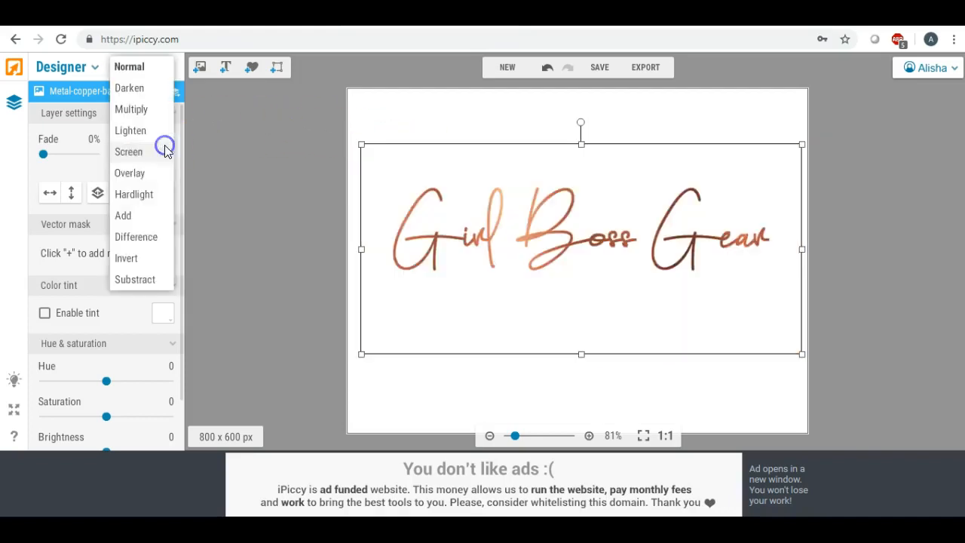
{"action": "left_click", "coordinate": [154, 131]}
{"action": "left_click", "coordinate": [256, 177]}
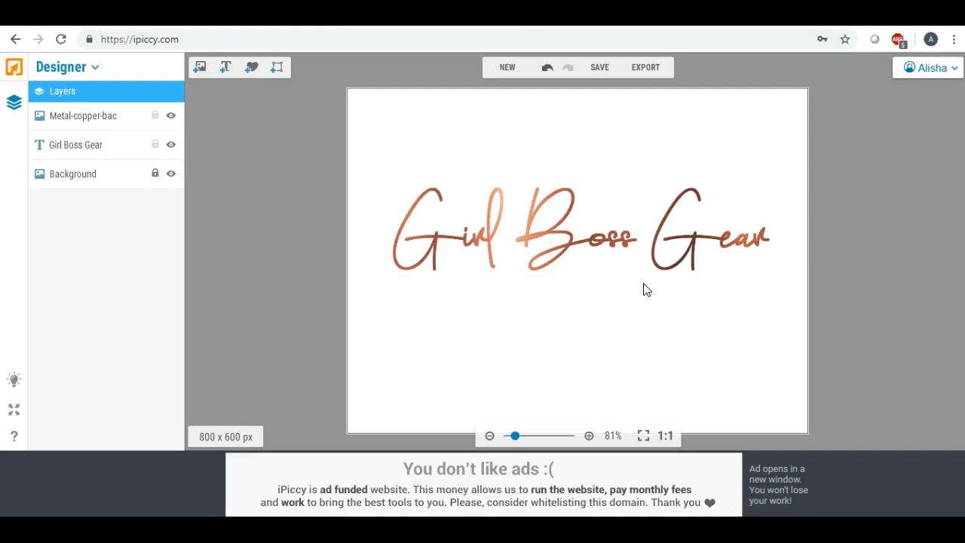
Delete the copper image layer and the "Girl Boss Gear" text layer from the canvas.
{"action": "left_click", "coordinate": [598, 276]}
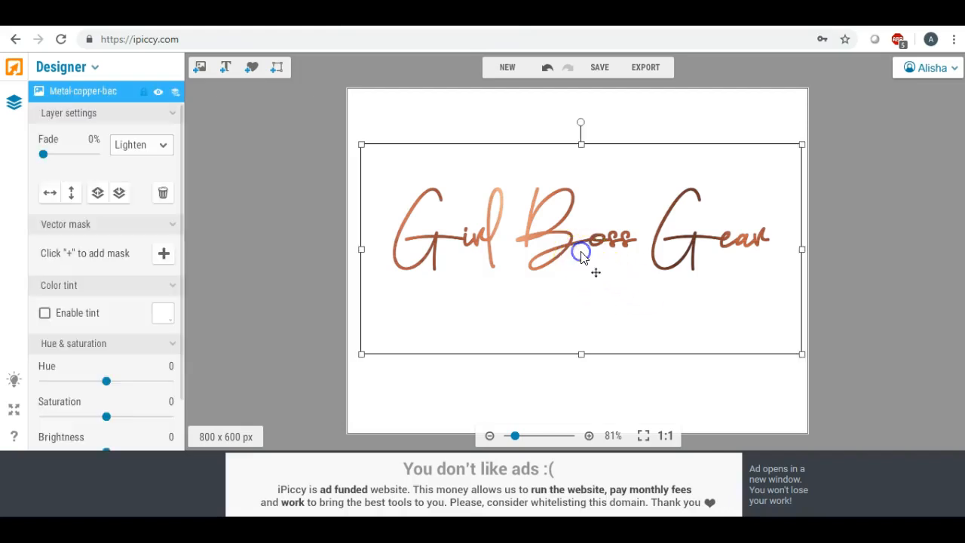
{"action": "key", "text": "Delete"}
{"action": "left_click", "coordinate": [581, 254]}
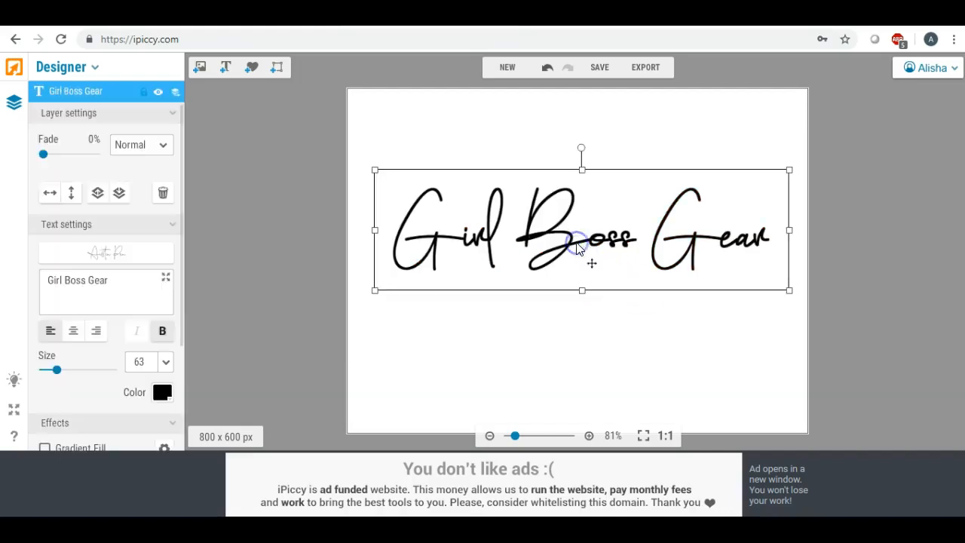
{"action": "key", "text": "Delete"}
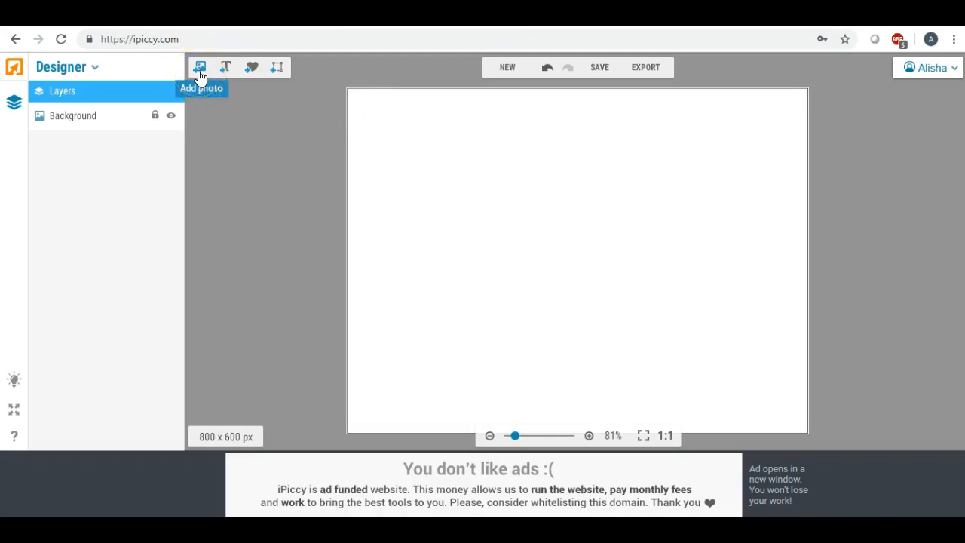
Switch from the Designer to the photo Editor and start opening a photo from the computer.
{"action": "left_click", "coordinate": [93, 67]}
{"action": "left_click", "coordinate": [53, 89]}
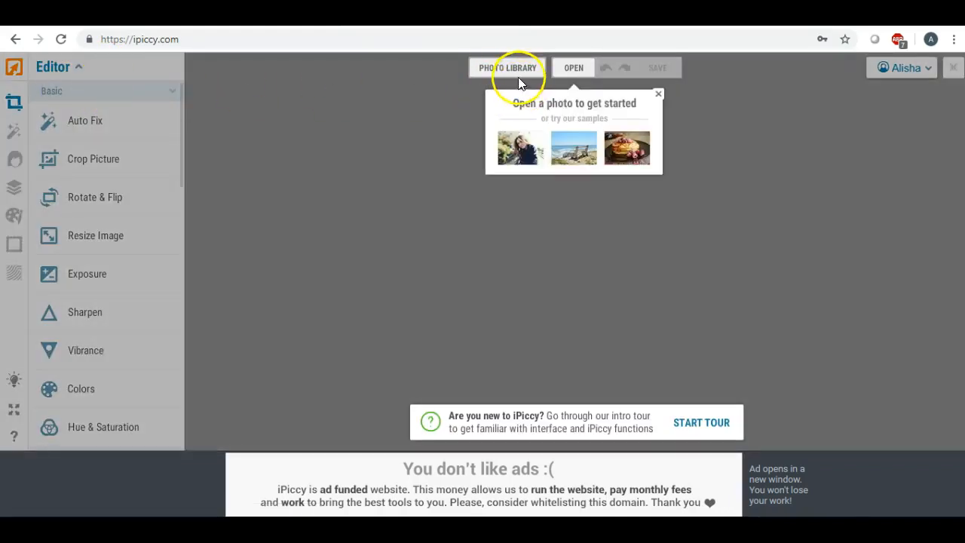
{"action": "left_click", "coordinate": [569, 72]}
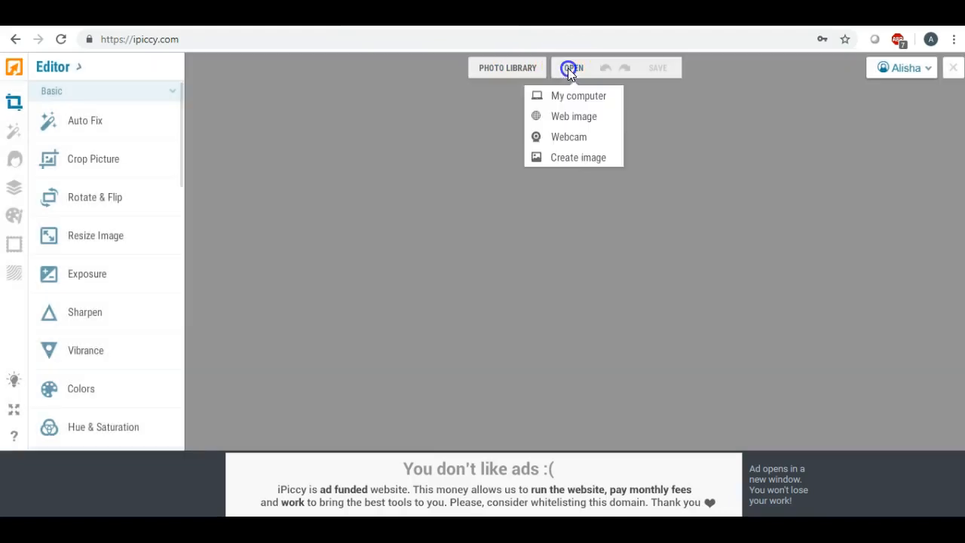
{"action": "left_click", "coordinate": [564, 95]}
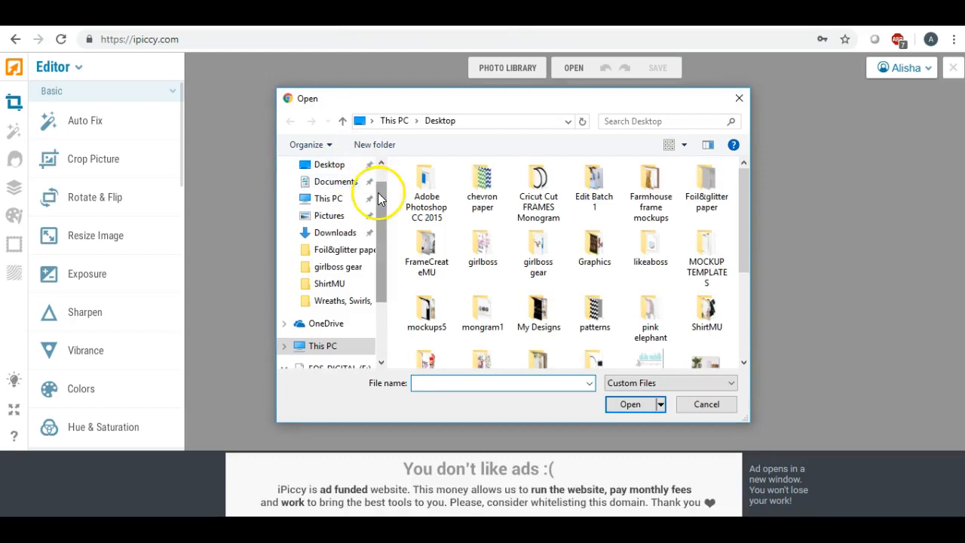
Open the gbmu image from the Desktop folder.
{"action": "scroll", "coordinate": [376, 190], "scroll_direction": "up", "scroll_amount": 1}
{"action": "left_click", "coordinate": [320, 193]}
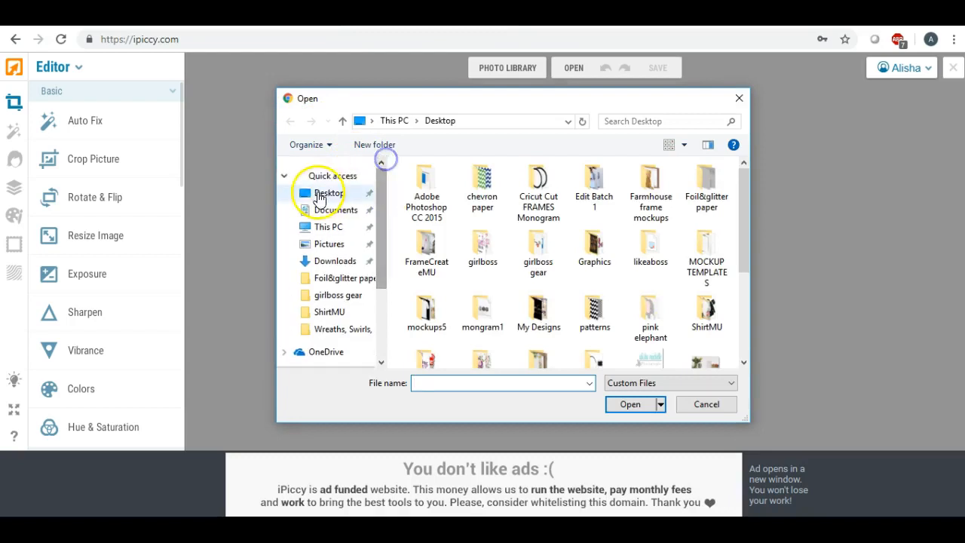
{"action": "scroll", "coordinate": [597, 217], "scroll_direction": "down", "scroll_amount": 3}
{"action": "left_click", "coordinate": [612, 227]}
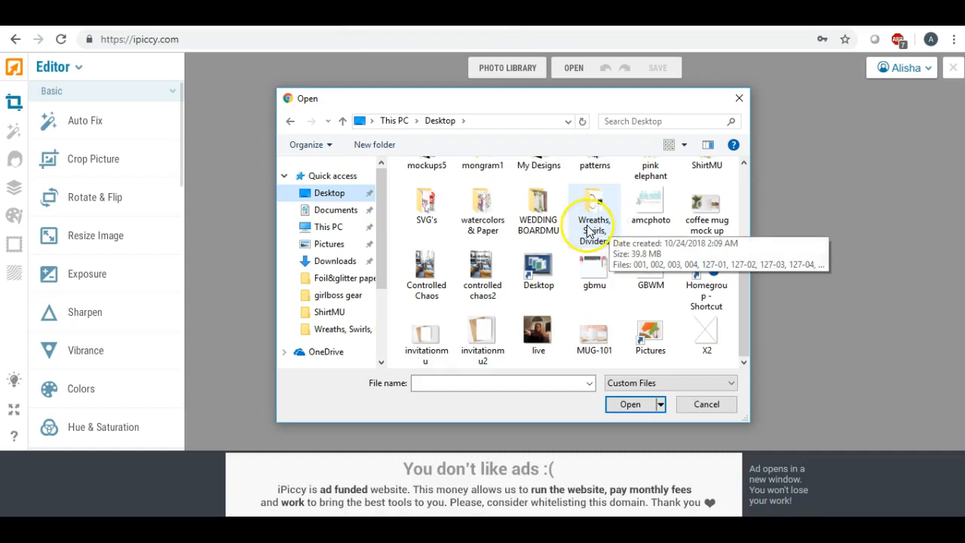
{"action": "scroll", "coordinate": [587, 231], "scroll_direction": "up", "scroll_amount": 3}
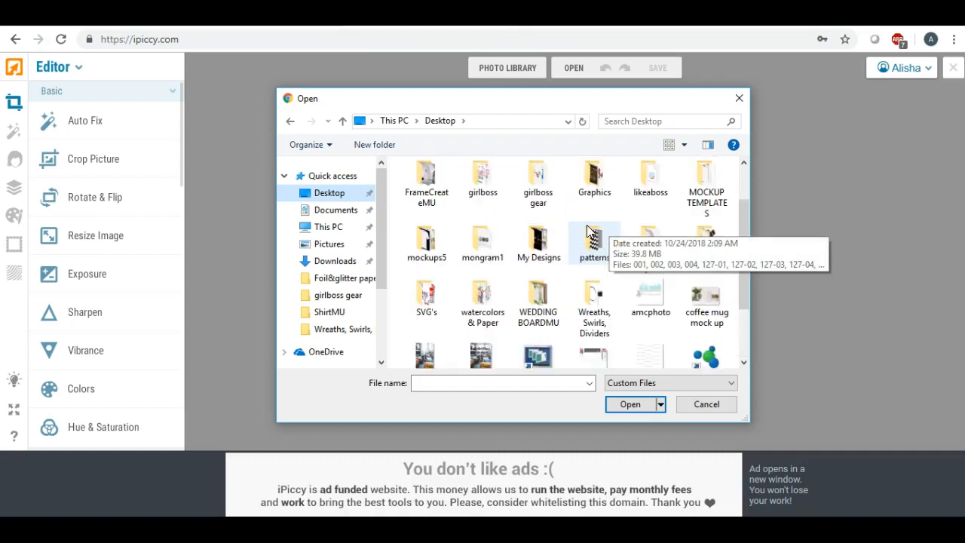
{"action": "left_click", "coordinate": [323, 209]}
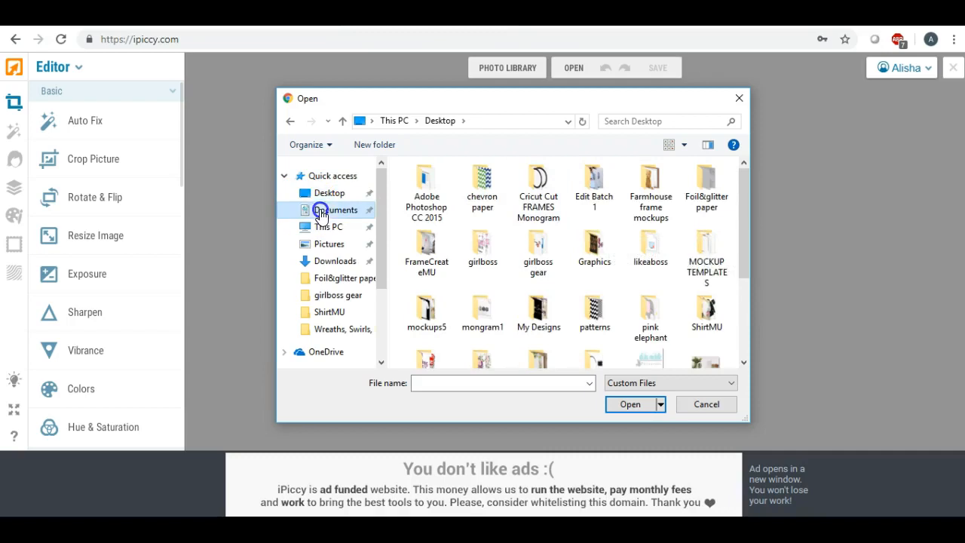
{"action": "left_click", "coordinate": [321, 192]}
{"action": "scroll", "coordinate": [533, 217], "scroll_direction": "down", "scroll_amount": 2}
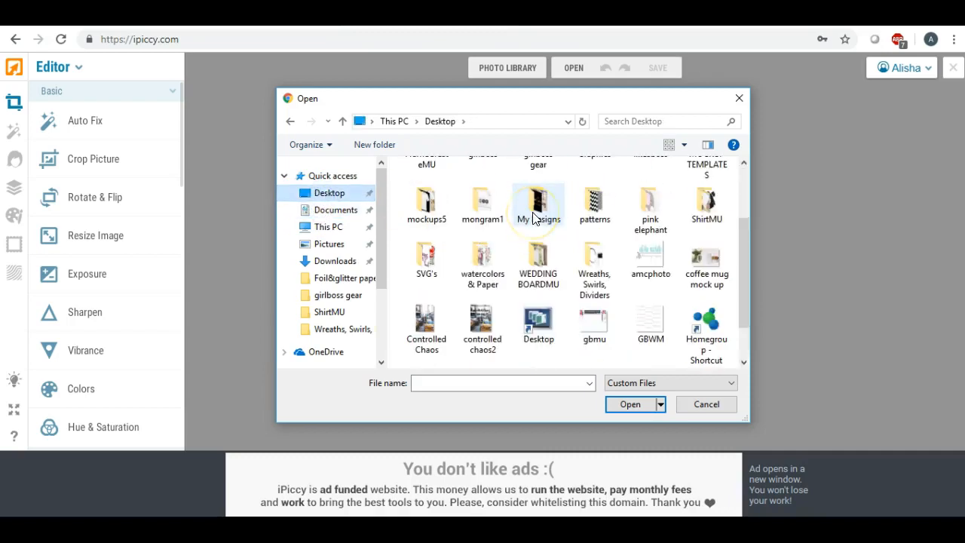
{"action": "double_click", "coordinate": [594, 321]}
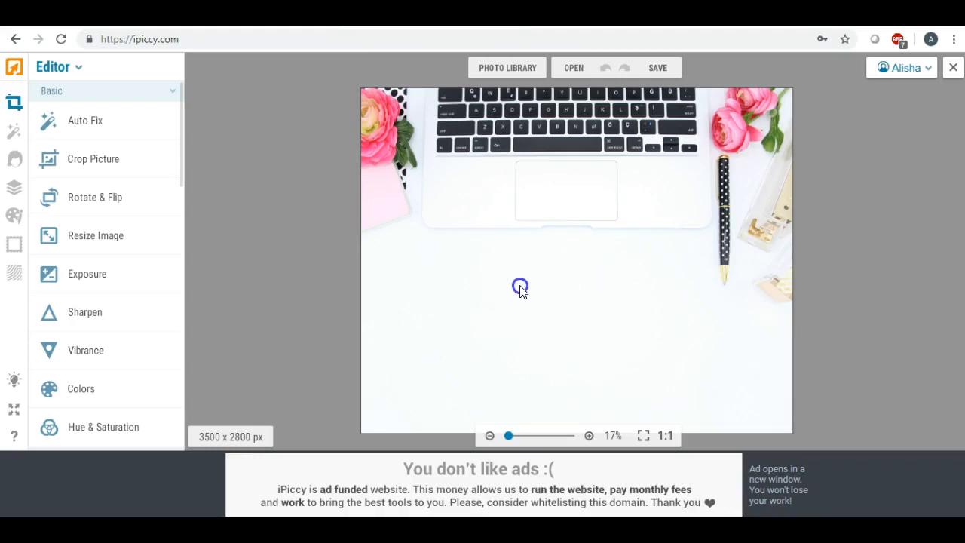
Add a text layer reading "Introducing" to the photo and place it in the white area just below the laptop.
{"action": "left_click", "coordinate": [14, 187]}
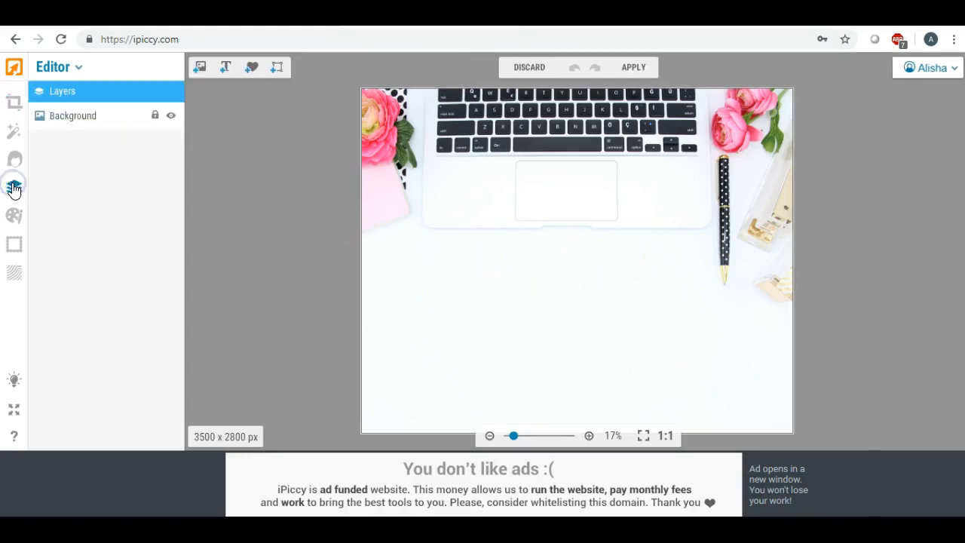
{"action": "left_click", "coordinate": [225, 66]}
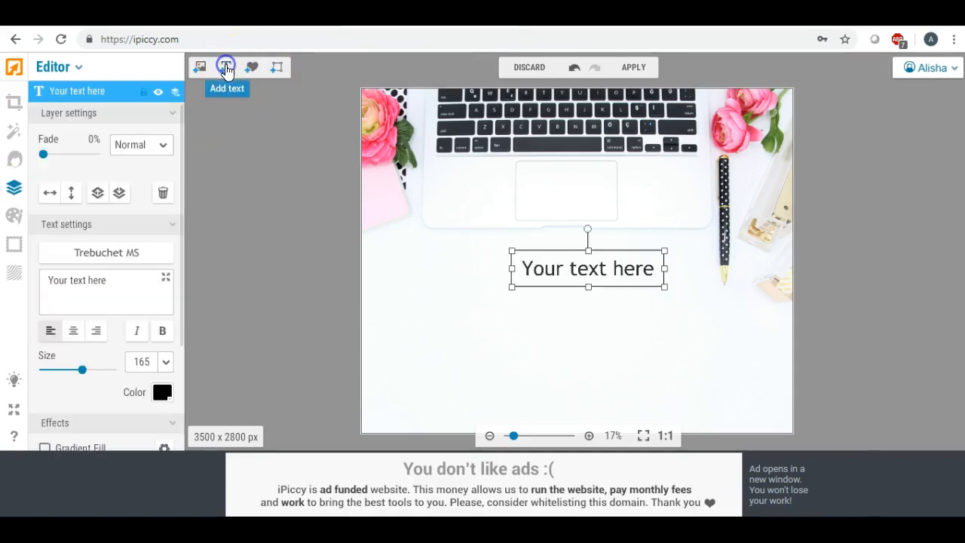
{"action": "left_click_drag", "start_coordinate": [563, 284], "coordinate": [511, 276]}
{"action": "triple_click", "coordinate": [110, 276]}
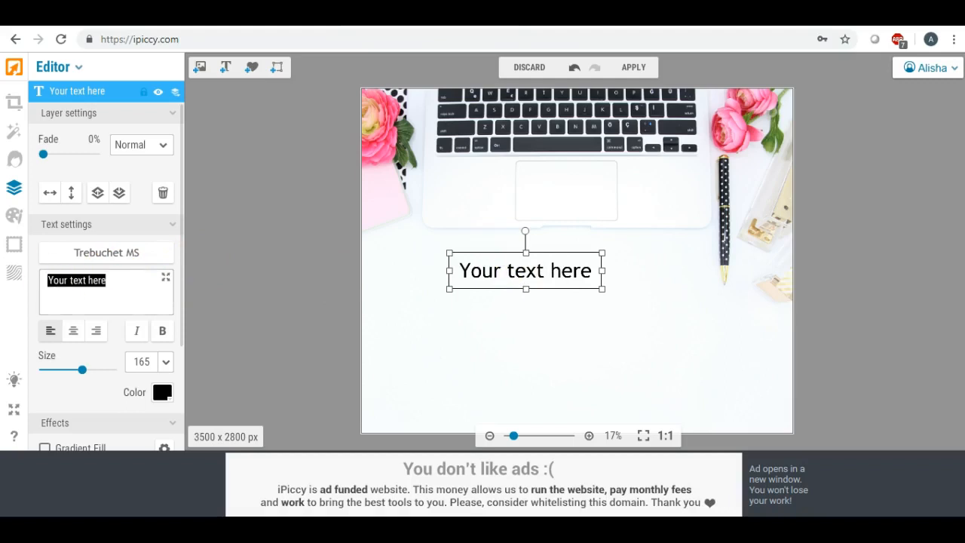
{"action": "type", "text": "Intr"}
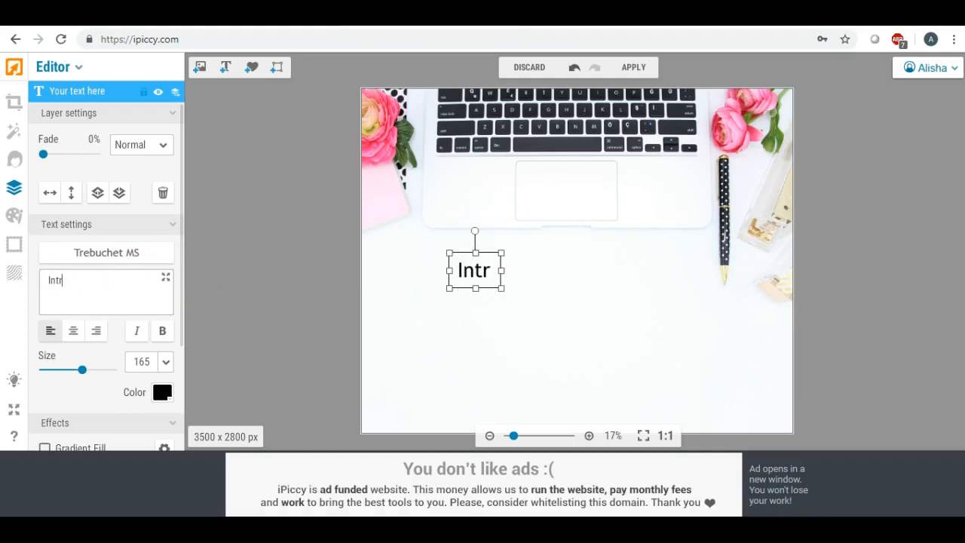
{"action": "type", "text": "oducing"}
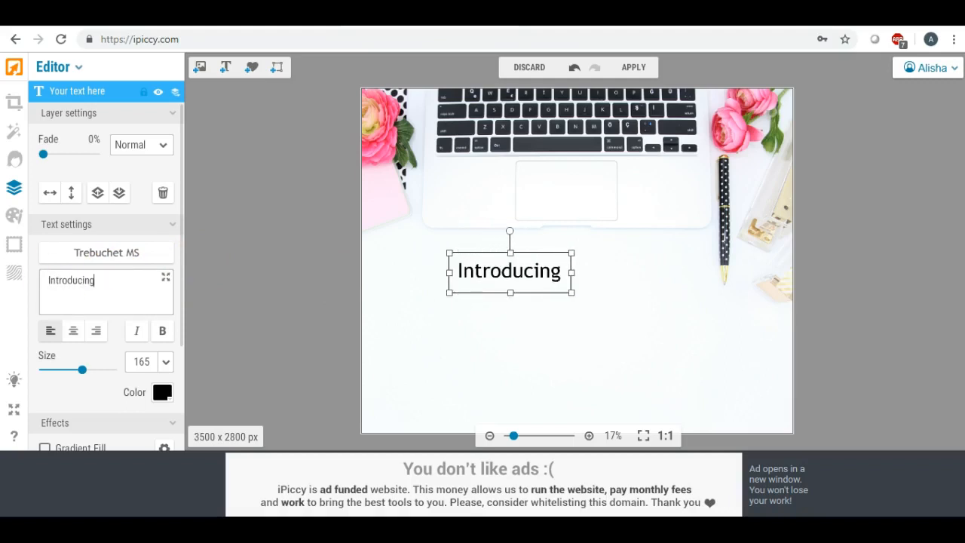
{"action": "left_click", "coordinate": [504, 273]}
{"action": "left_click_drag", "start_coordinate": [504, 273], "coordinate": [553, 264]}
Set the "Introducing" text in the local font Felix Titling and enlarge it to size 403 across the white area.
{"action": "left_click", "coordinate": [105, 256]}
{"action": "left_click", "coordinate": [143, 118]}
{"action": "scroll", "coordinate": [149, 224], "scroll_direction": "down", "scroll_amount": 1}
{"action": "scroll", "coordinate": [149, 224], "scroll_direction": "down", "scroll_amount": 2}
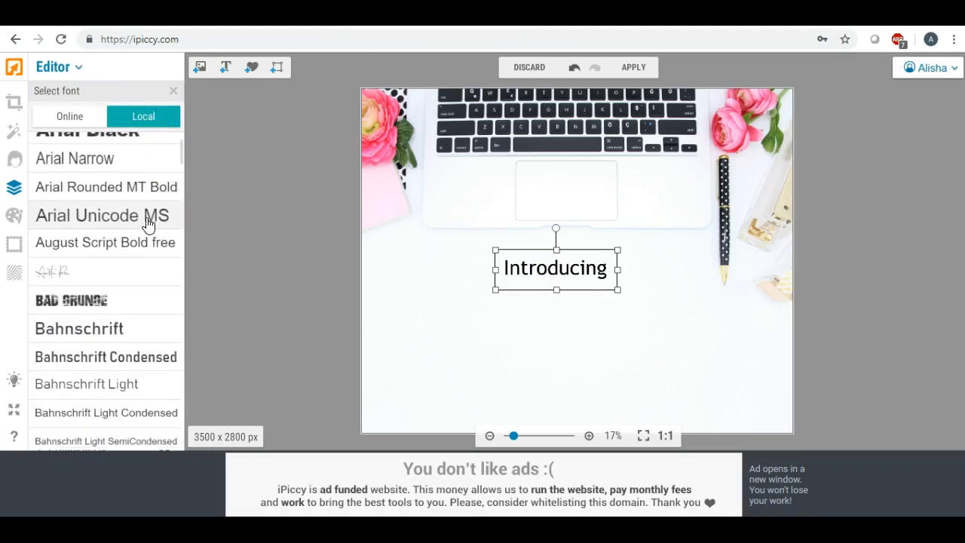
{"action": "scroll", "coordinate": [101, 254], "scroll_direction": "down", "scroll_amount": 1}
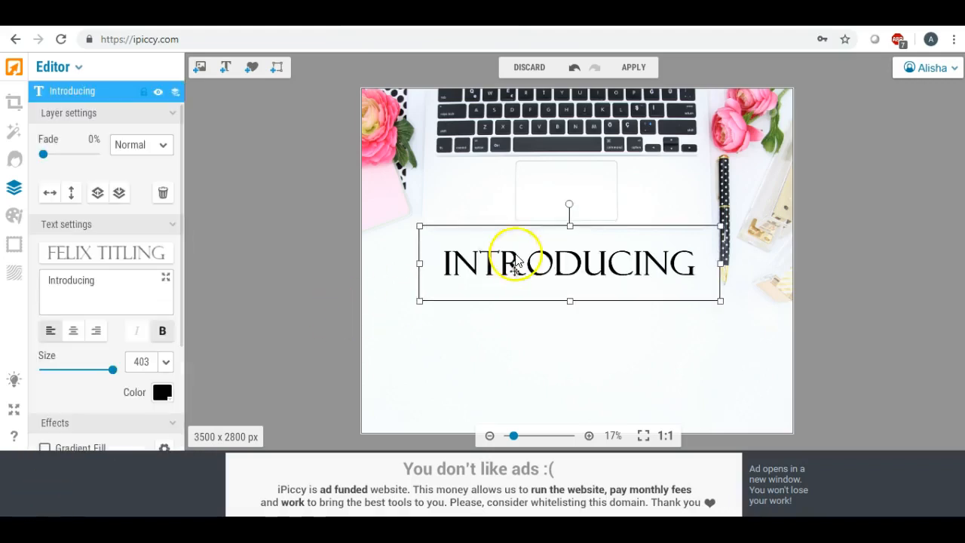
Choose a dark raspberry colour, hex 701645, for the "Introducing" text.
{"action": "left_click", "coordinate": [164, 393]}
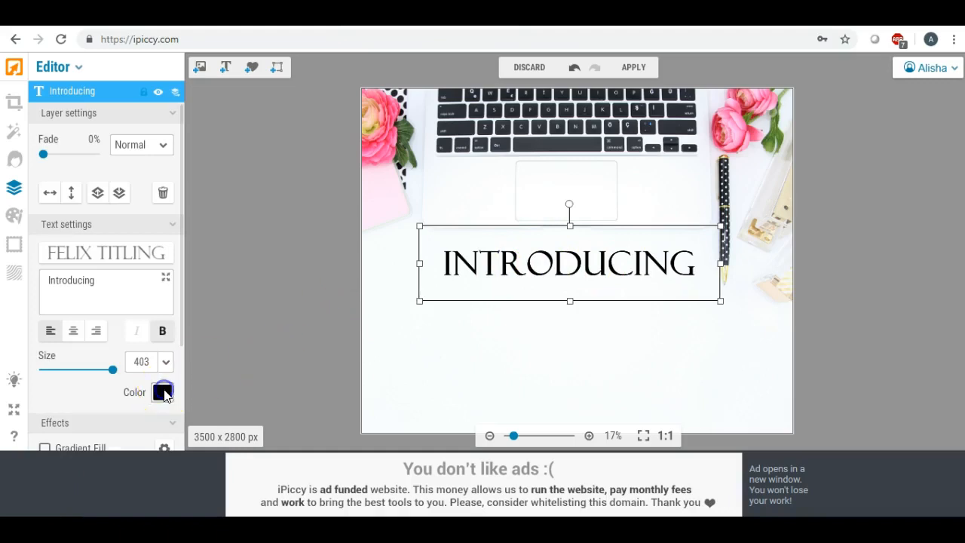
{"action": "left_click", "coordinate": [311, 324]}
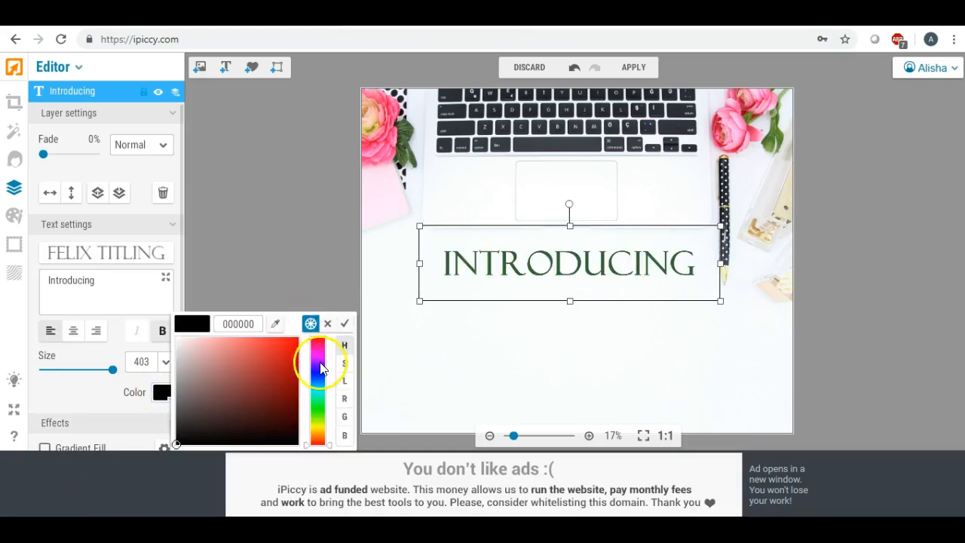
{"action": "left_click", "coordinate": [318, 356]}
{"action": "left_click", "coordinate": [308, 359]}
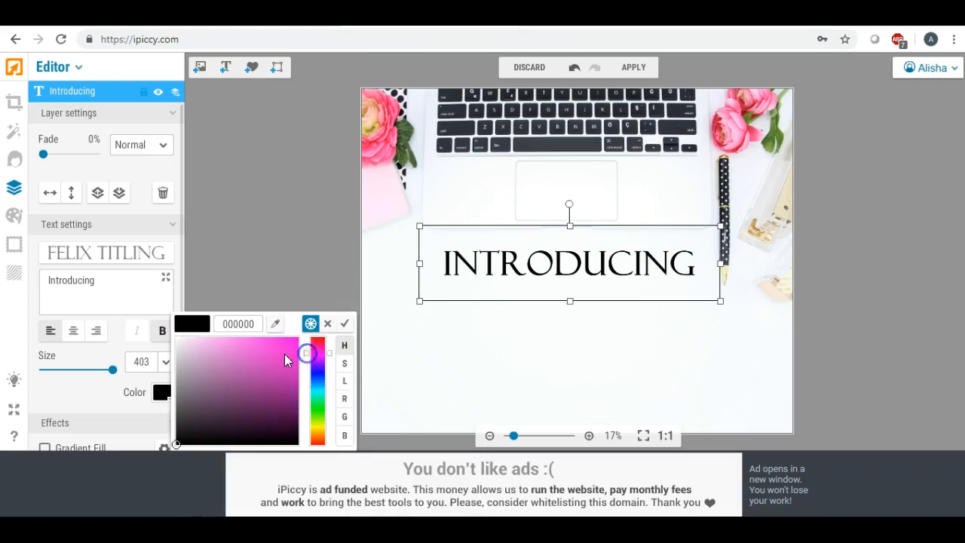
{"action": "left_click", "coordinate": [279, 363]}
{"action": "left_click_drag", "start_coordinate": [279, 364], "coordinate": [281, 392]}
{"action": "left_click", "coordinate": [329, 352]}
{"action": "left_click_drag", "start_coordinate": [329, 350], "coordinate": [328, 346]}
{"action": "mouse_move", "coordinate": [282, 393]}
{"action": "left_mouse_down"}
{"action": "mouse_move", "coordinate": [279, 408]}
{"action": "mouse_move", "coordinate": [268, 380]}
{"action": "mouse_move", "coordinate": [292, 352]}
{"action": "mouse_move", "coordinate": [289, 399]}
{"action": "mouse_move", "coordinate": [274, 397]}
{"action": "left_mouse_up"}
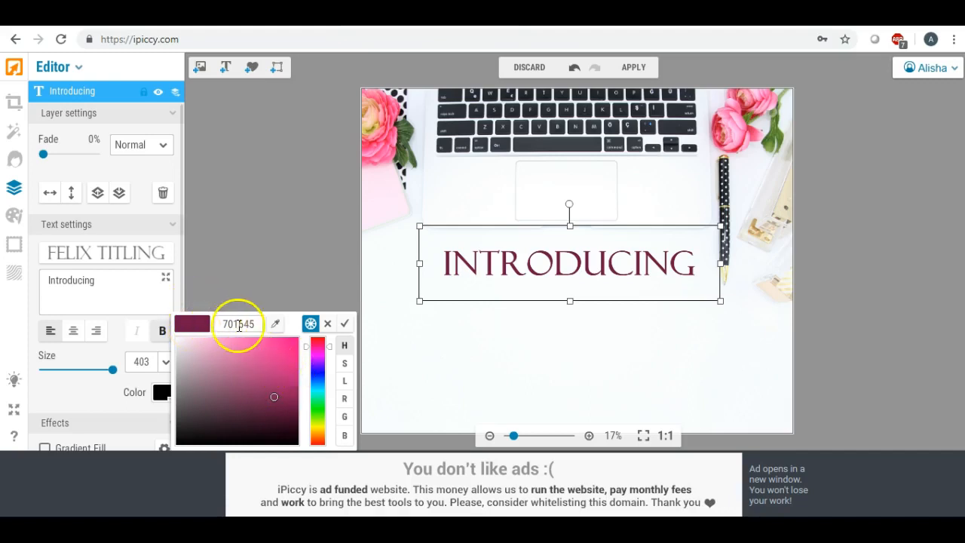
Copy the hex code 701645 from the colour picker, apply the colour to the "Introducing" text and deselect the layer.
{"action": "left_click_drag", "start_coordinate": [257, 323], "coordinate": [209, 321]}
{"action": "key", "text": "ctrl+c"}
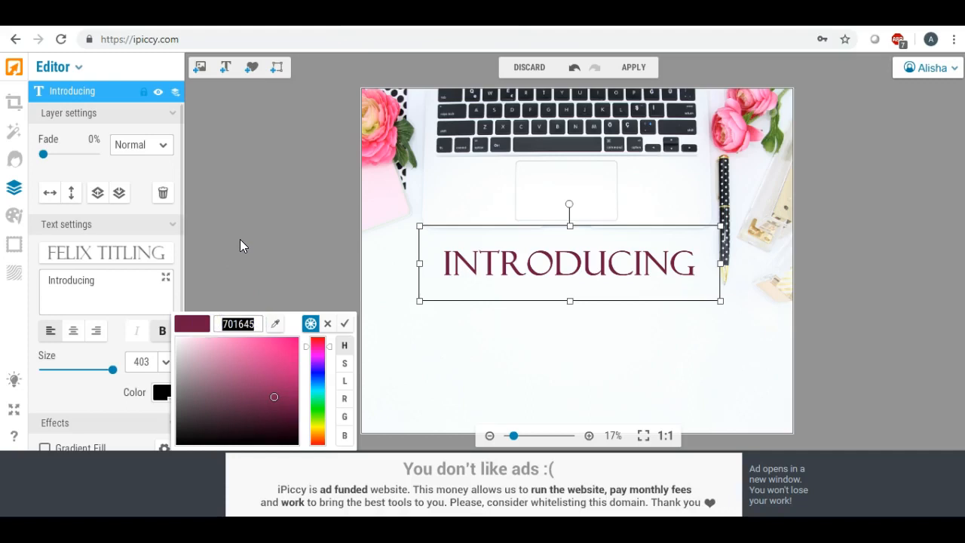
{"action": "left_click", "coordinate": [484, 324]}
{"action": "left_click", "coordinate": [548, 337]}
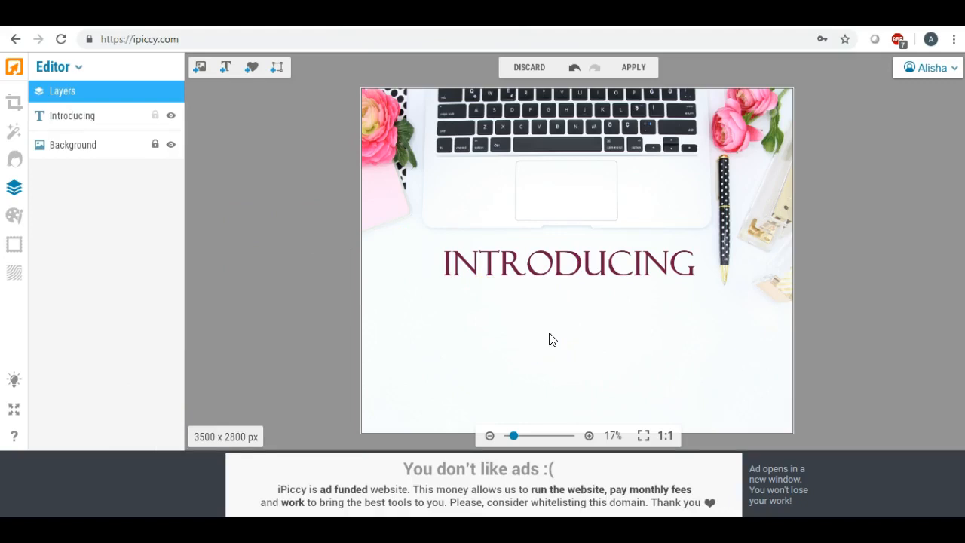
Add a "Girl Boss Gear" text layer below "Introducing" in a local handwritten script font at size 200.
{"action": "left_click", "coordinate": [225, 68]}
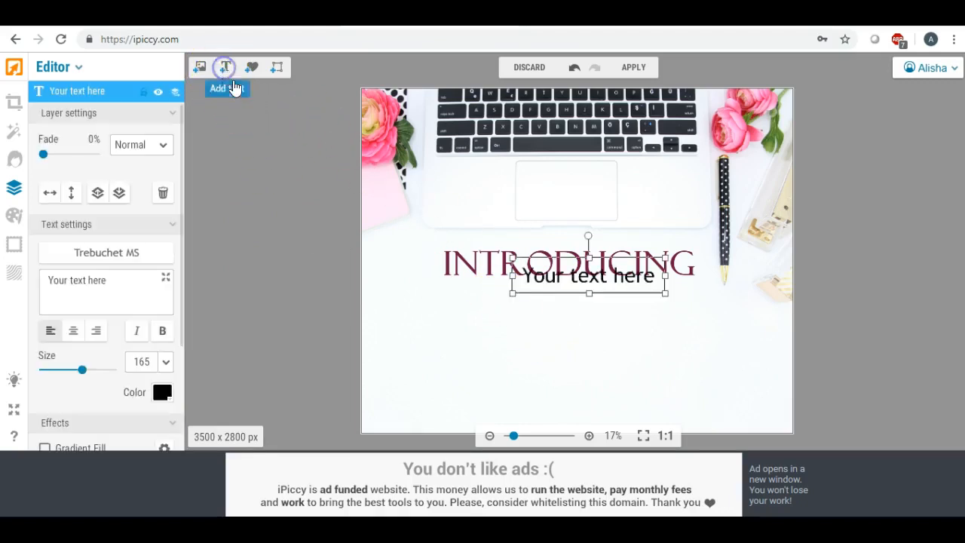
{"action": "left_click_drag", "start_coordinate": [531, 283], "coordinate": [526, 324]}
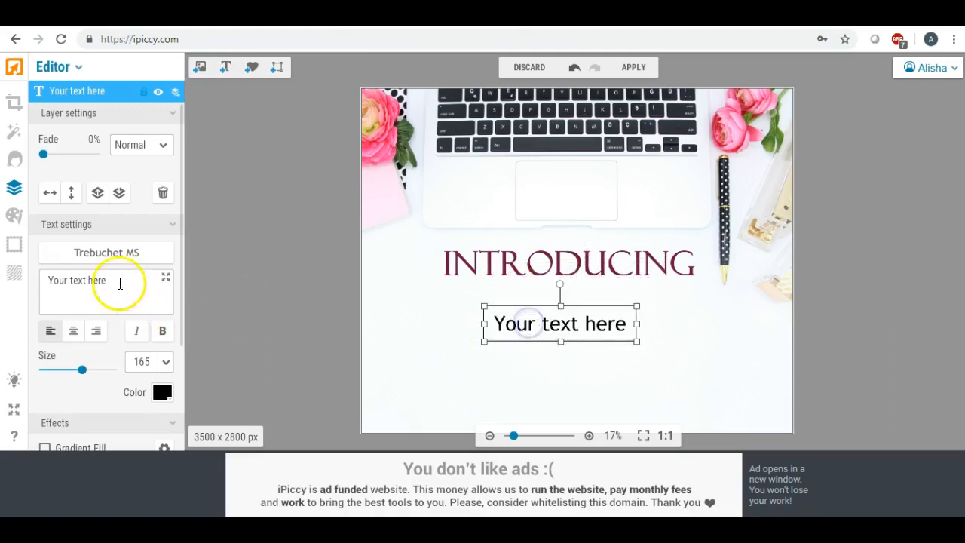
{"action": "triple_click", "coordinate": [119, 283]}
{"action": "type", "text": "Gi"}
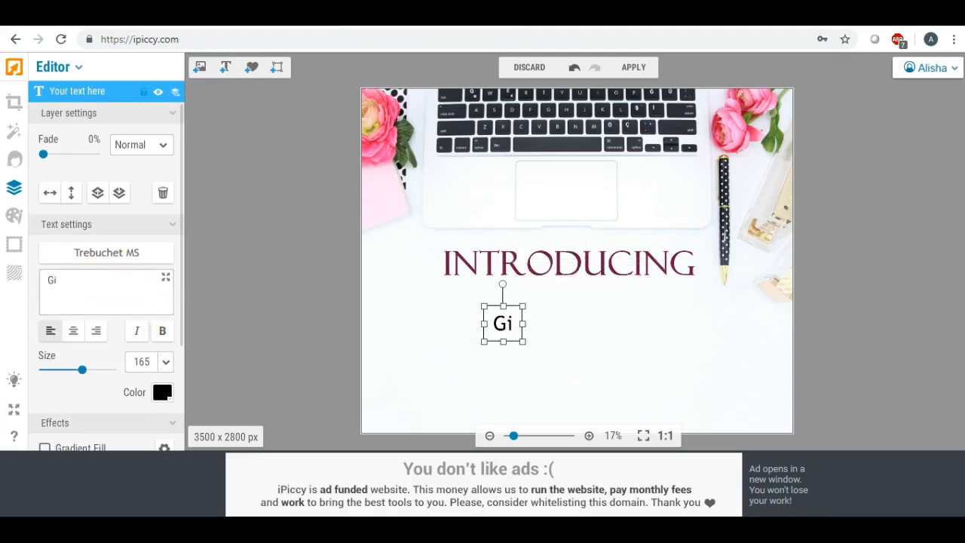
{"action": "type", "text": "rl Boss "}
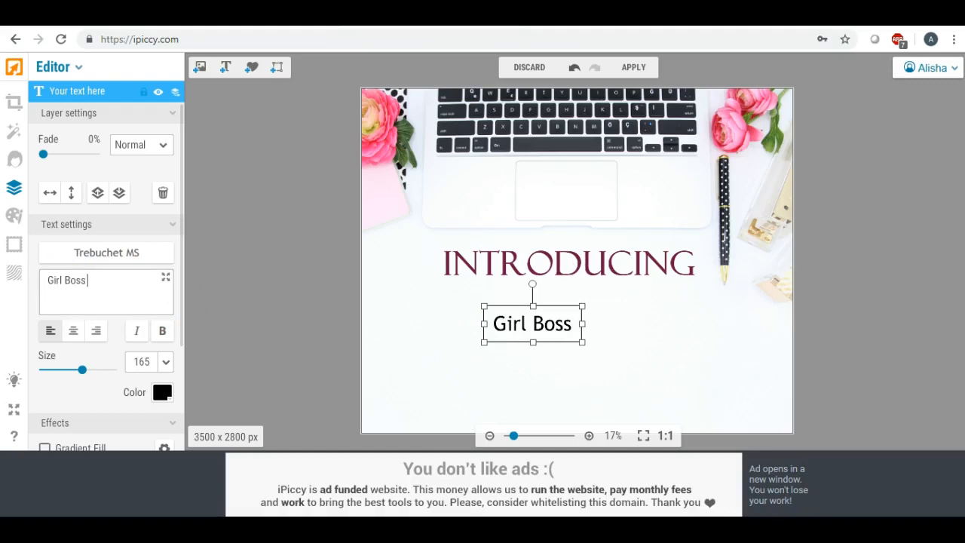
{"action": "type", "text": "Gear"}
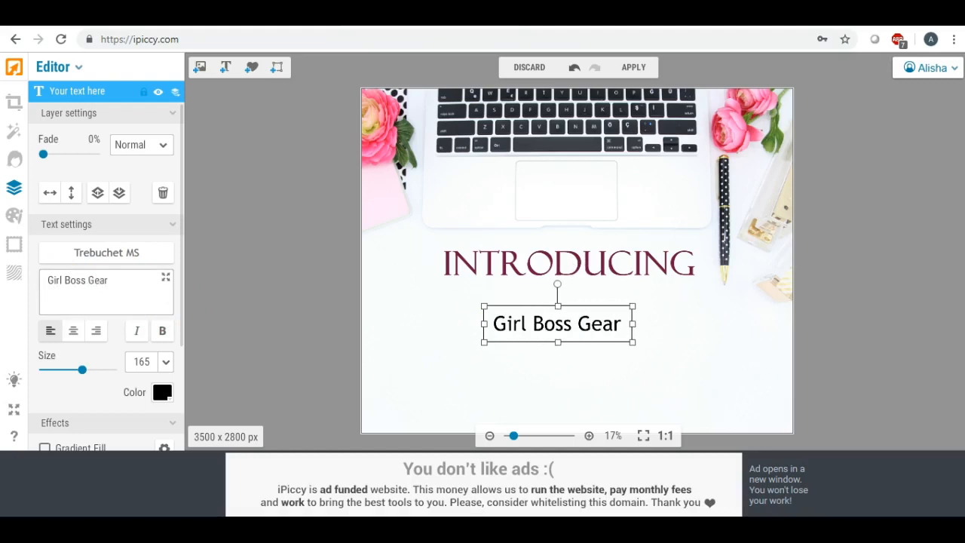
{"action": "left_click", "coordinate": [103, 253]}
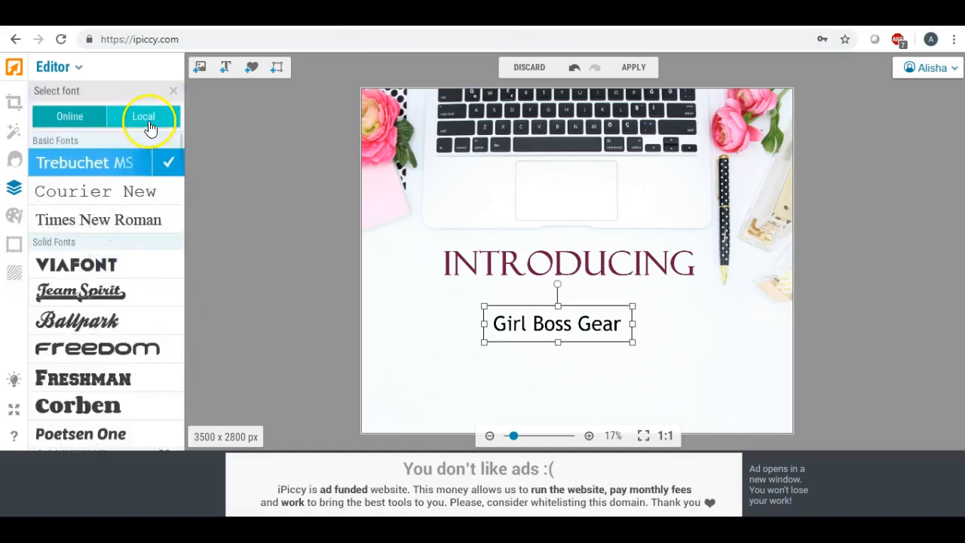
{"action": "left_click", "coordinate": [147, 120]}
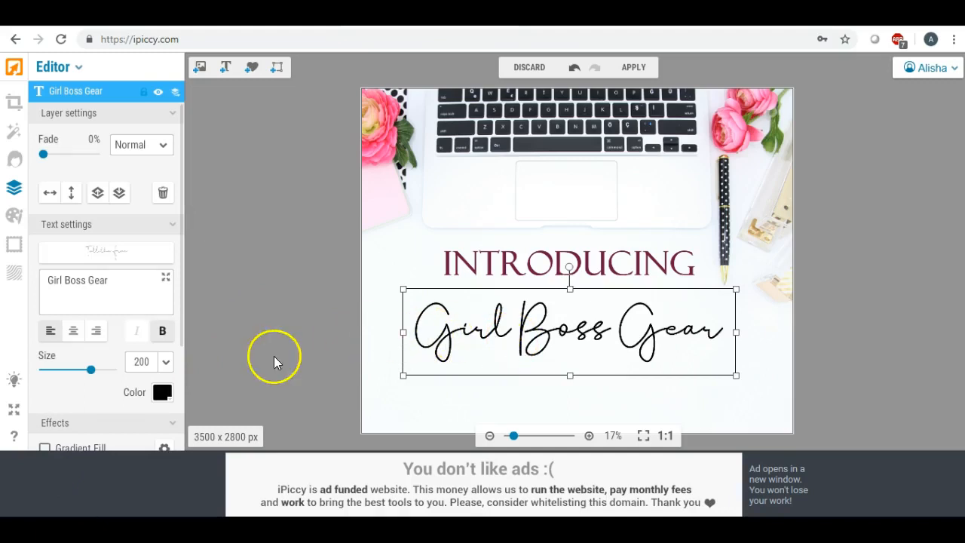
Set the "Girl Boss Gear" text colour to the copied hex code 701645 and deselect the layer.
{"action": "left_click", "coordinate": [162, 393]}
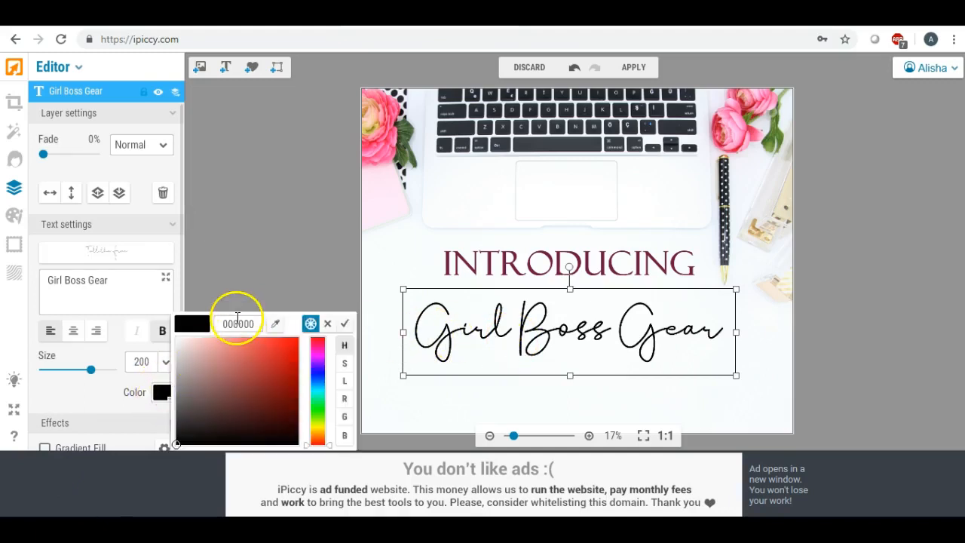
{"action": "left_click_drag", "start_coordinate": [254, 324], "coordinate": [211, 322]}
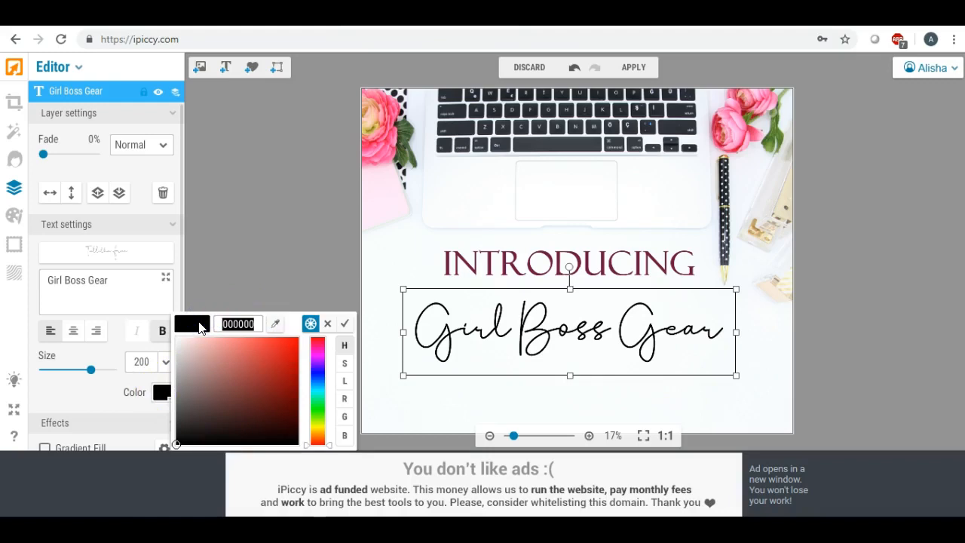
{"action": "key", "text": "ctrl+v"}
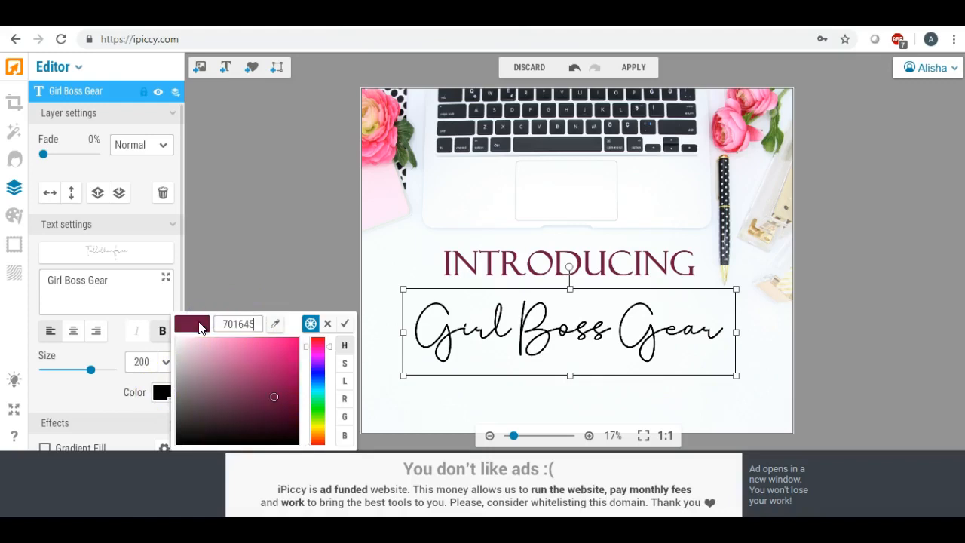
{"action": "key", "text": "Return"}
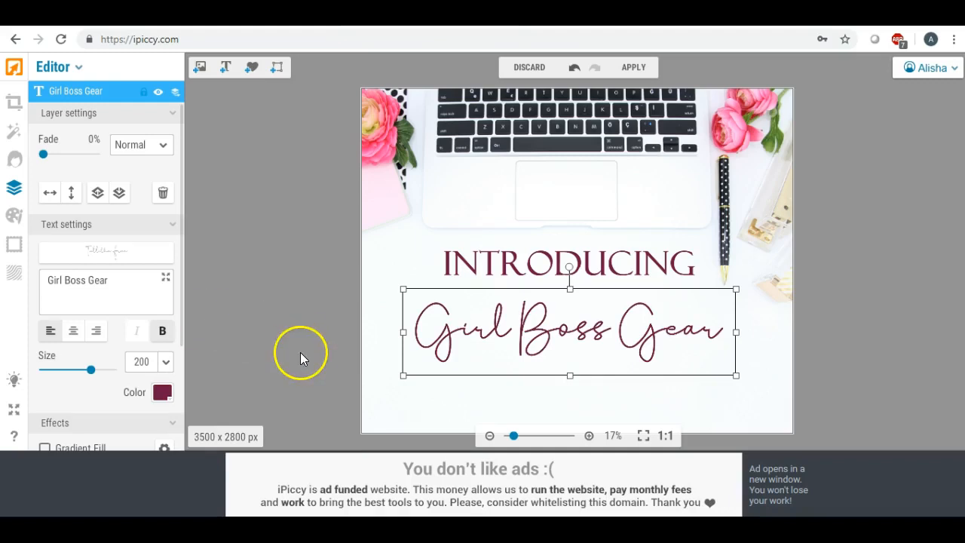
{"action": "left_click", "coordinate": [489, 391]}
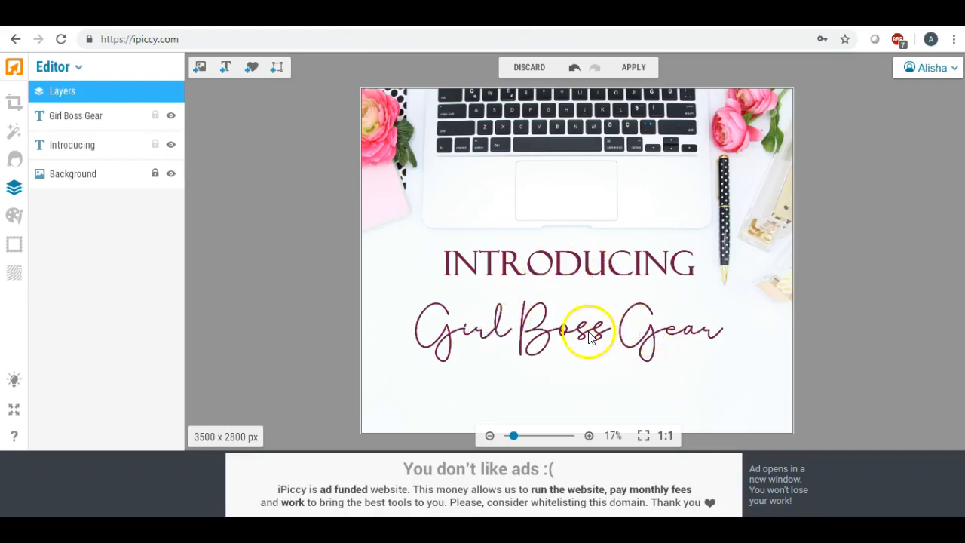
Move "Introducing" up slightly towards the laptop and position "Girl Boss Gear" closely centred beneath it.
{"action": "left_click_drag", "start_coordinate": [537, 332], "coordinate": [537, 325]}
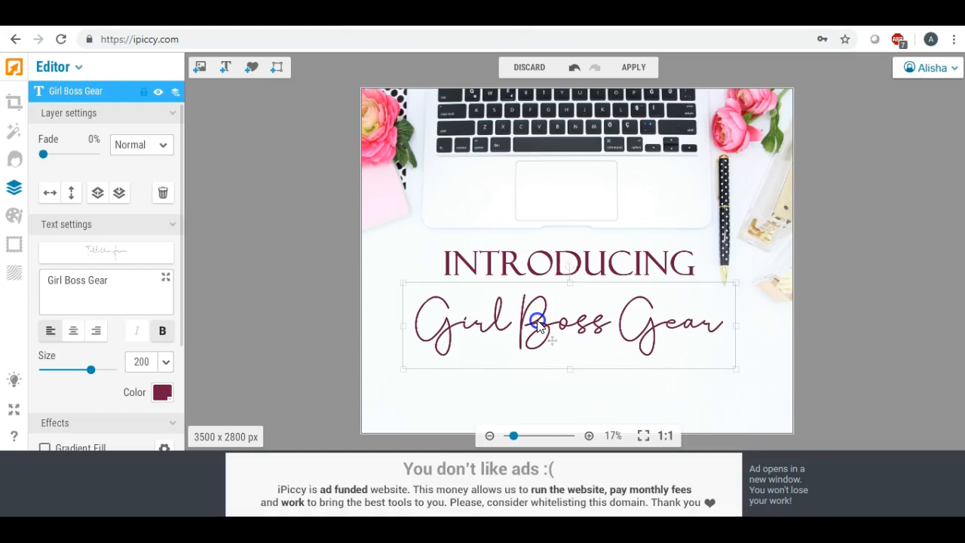
{"action": "left_click", "coordinate": [521, 383]}
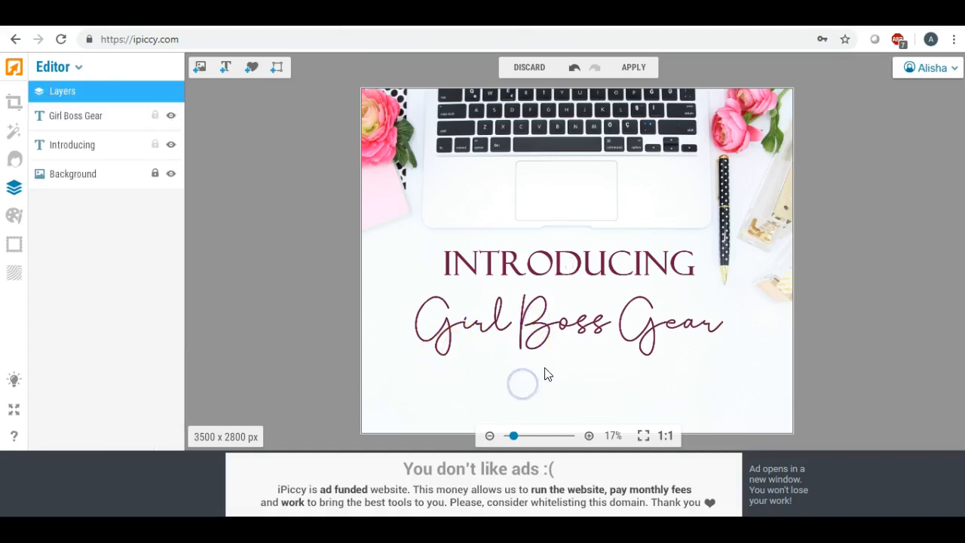
{"action": "left_click_drag", "start_coordinate": [559, 263], "coordinate": [563, 255]}
{"action": "mouse_move", "coordinate": [560, 305]}
{"action": "left_mouse_down"}
{"action": "mouse_move", "coordinate": [555, 319]}
{"action": "mouse_move", "coordinate": [560, 303]}
{"action": "left_mouse_up"}
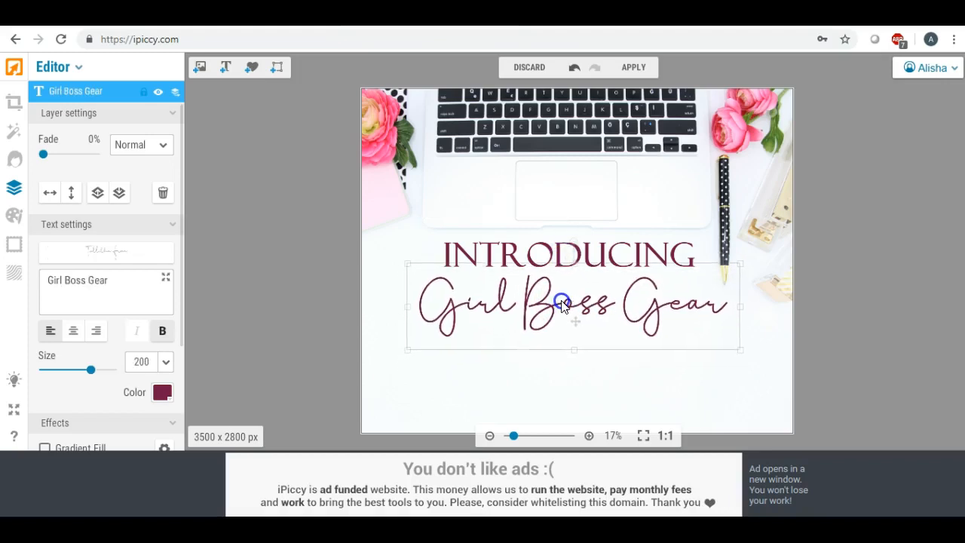
{"action": "left_click", "coordinate": [540, 362]}
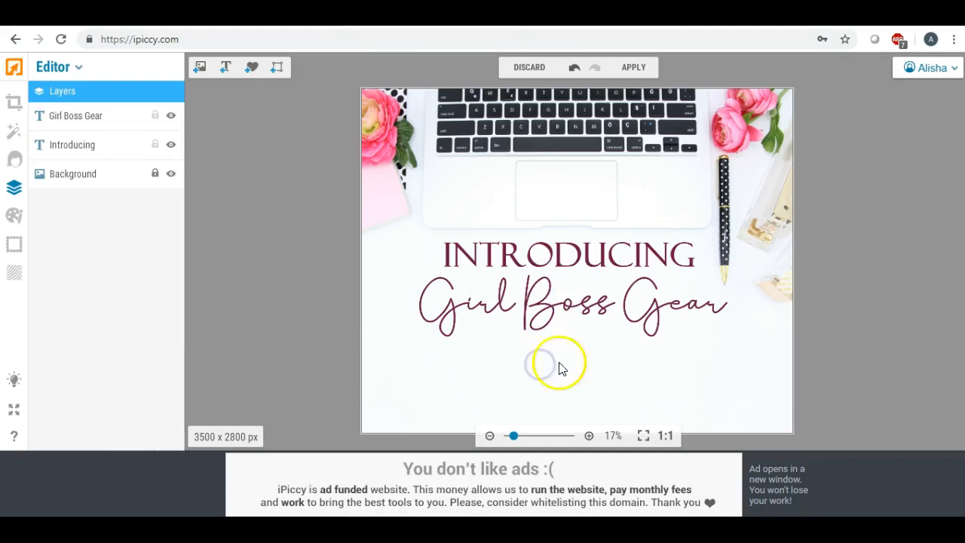
{"action": "left_click_drag", "start_coordinate": [540, 307], "coordinate": [538, 312]}
{"action": "left_click", "coordinate": [442, 369]}
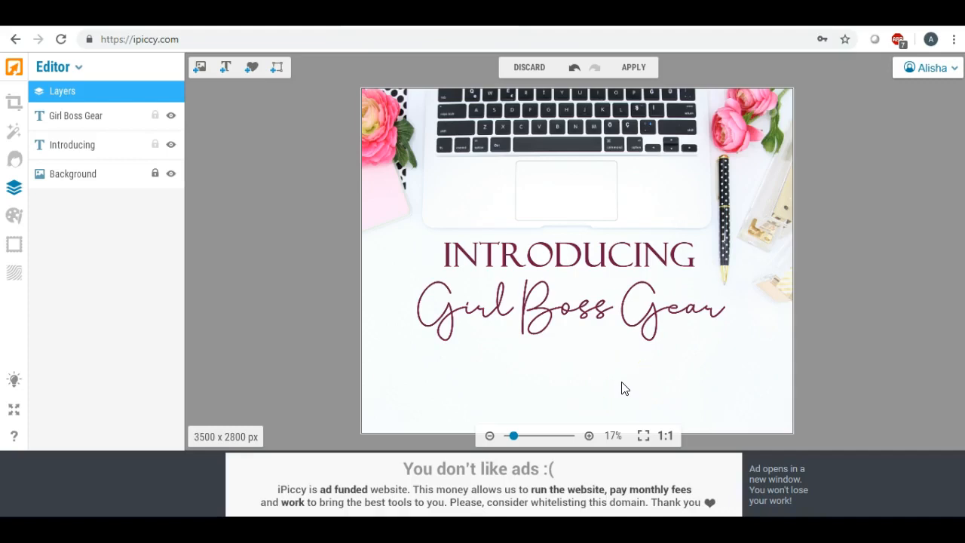
{"action": "left_click", "coordinate": [577, 317]}
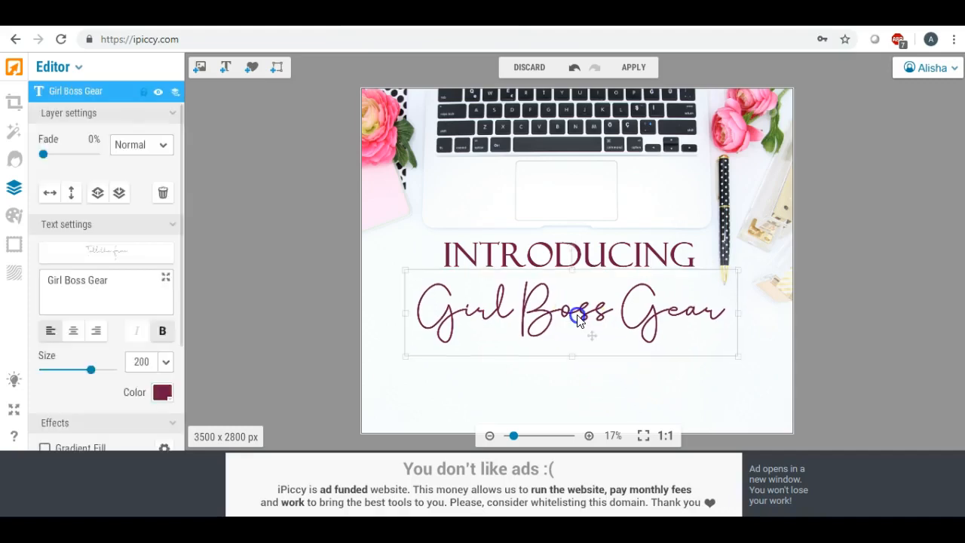
{"action": "left_click", "coordinate": [557, 371]}
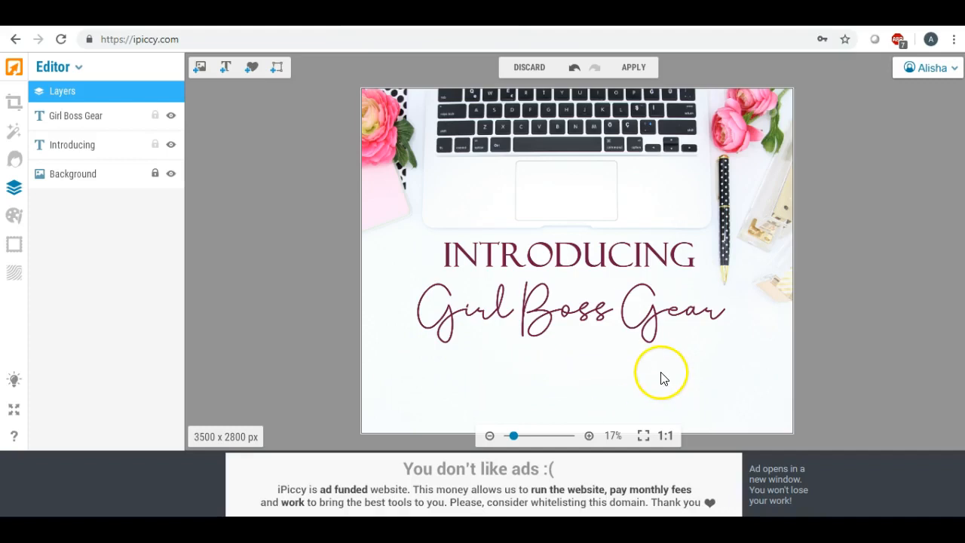
Remove "Gear" from the end of the "Girl Boss Gear" text layer.
{"action": "left_click", "coordinate": [590, 320]}
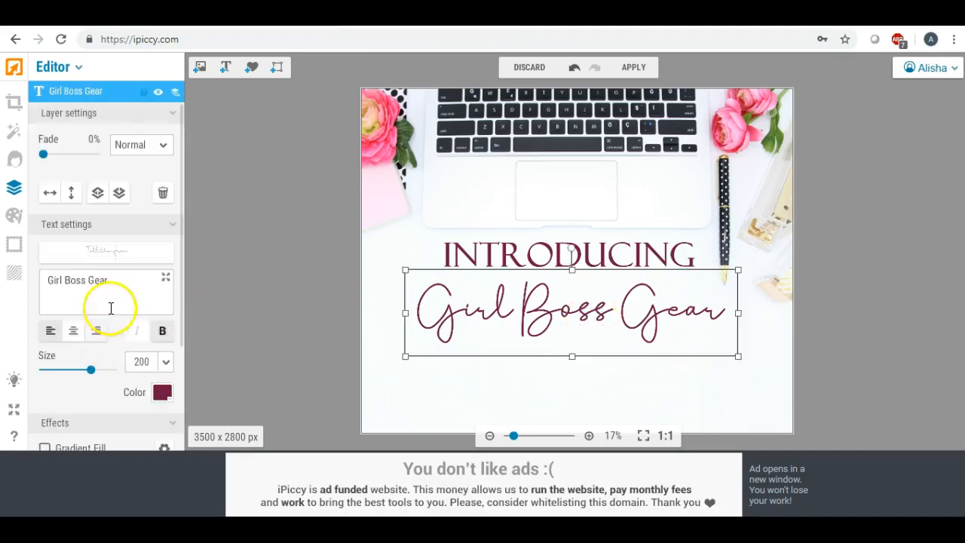
{"action": "left_click", "coordinate": [116, 280]}
{"action": "key", "text": "BackSpace"}
{"action": "key", "text": "BackSpace"}
{"action": "key", "text": "BackSpace"}
{"action": "key", "text": "BackSpace"}
{"action": "key", "text": "BackSpace"}
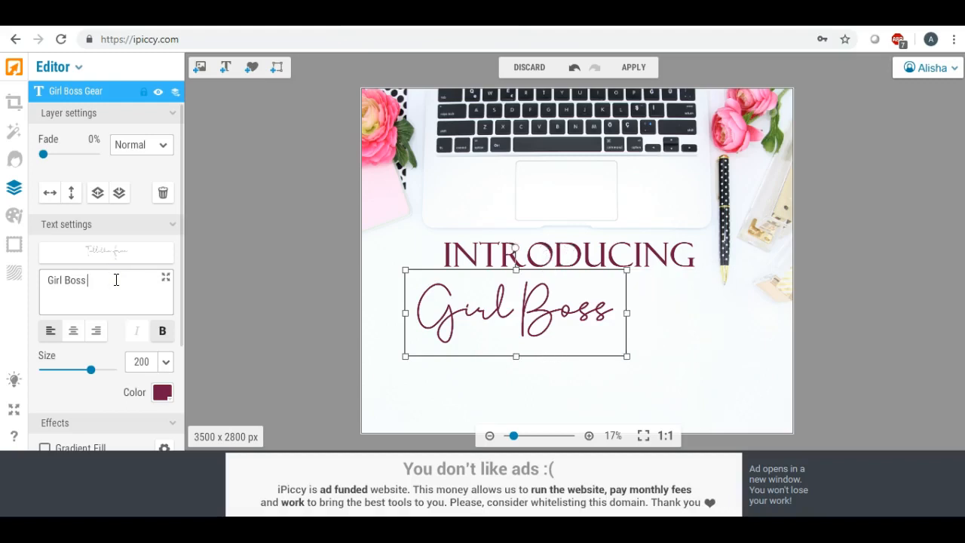
Try "SVG" and lowercase "svg" as the last word of the "Girl Boss" text, removing each one again.
{"action": "type", "text": "S"}
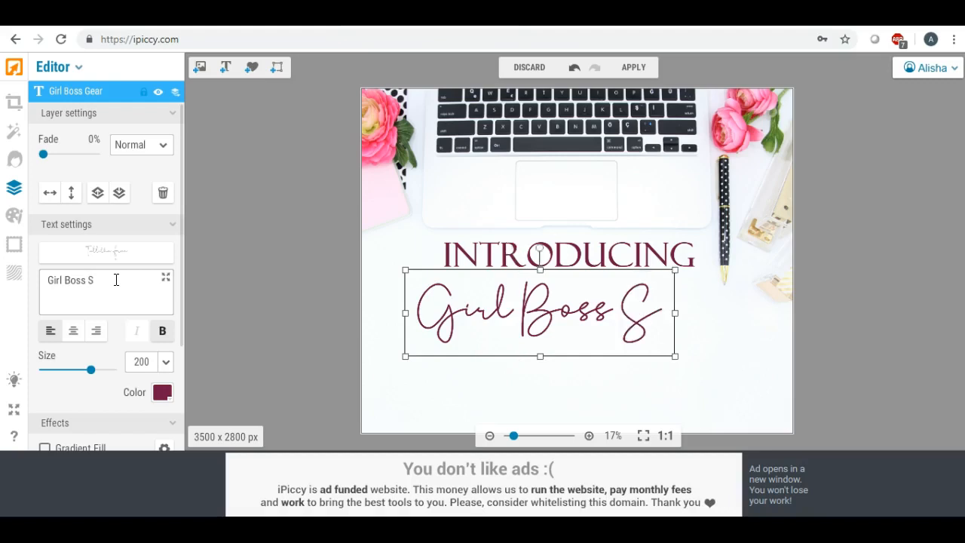
{"action": "type", "text": "VG"}
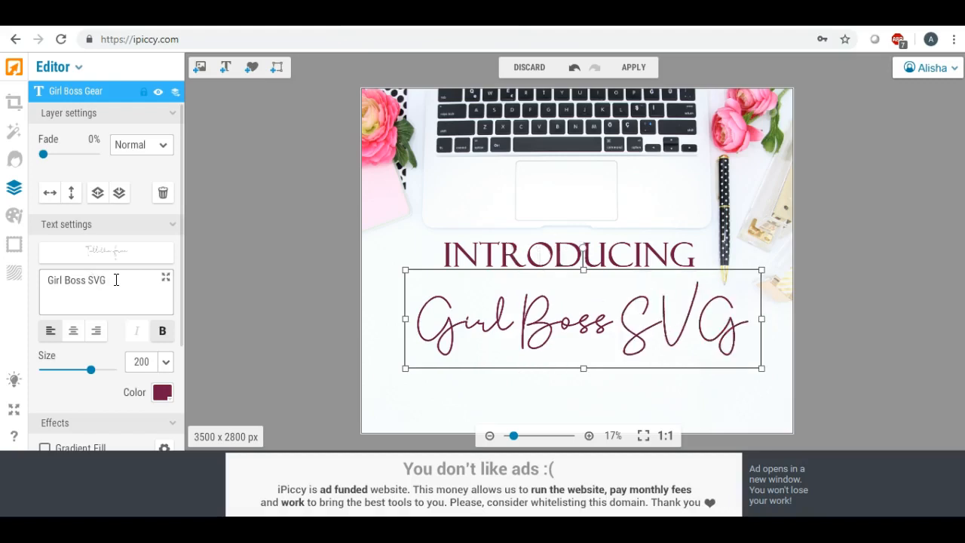
{"action": "key", "text": "BackSpace"}
{"action": "key", "text": "BackSpace"}
{"action": "key", "text": "BackSpace"}
{"action": "type", "text": "svg"}
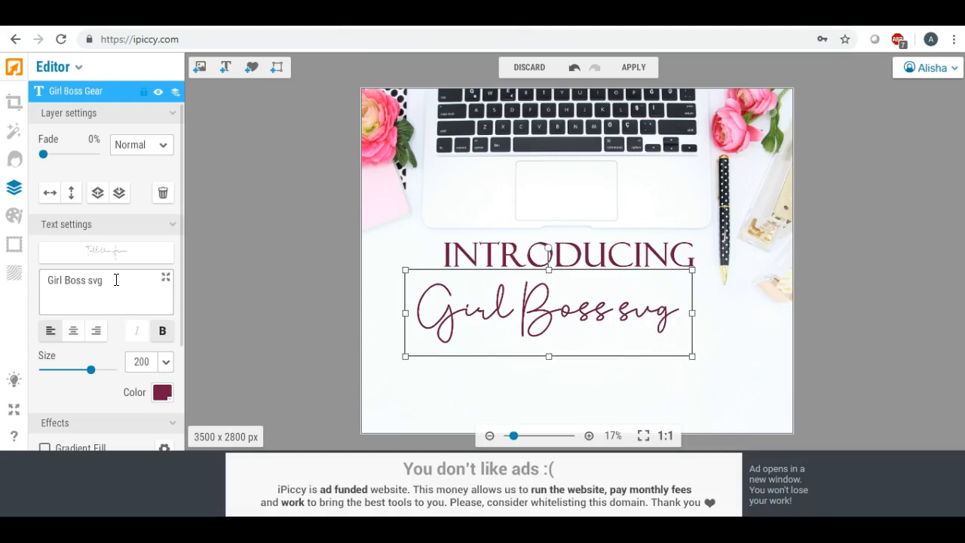
{"action": "key", "text": "BackSpace"}
{"action": "key", "text": "BackSpace"}
{"action": "key", "text": "BackSpace"}
Complete the script text layer so it reads "Girl Boss Svg's".
{"action": "type", "text": "S"}
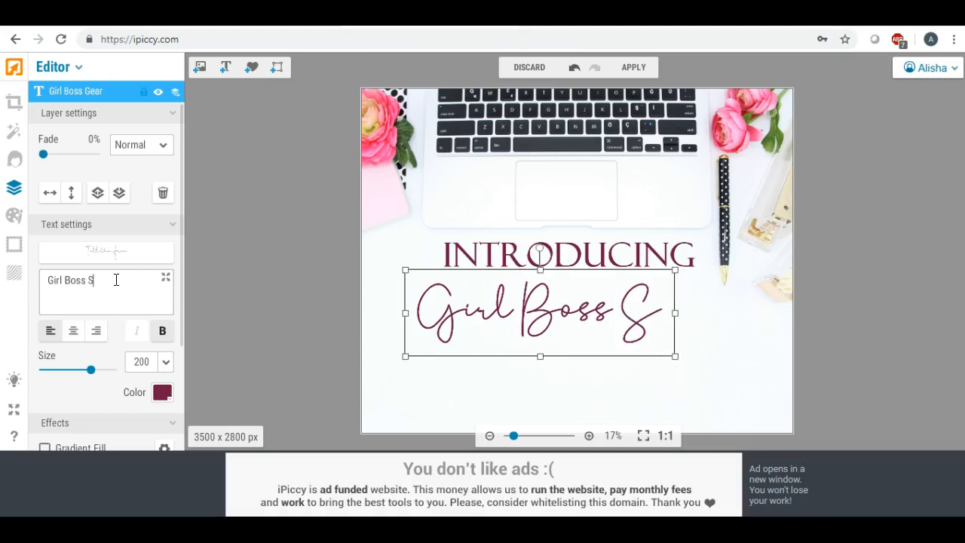
{"action": "type", "text": "vg's"}
{"action": "left_click", "coordinate": [130, 273]}
Centre "Girl Boss Svg's" slightly lower beneath "Introducing" and apply the changes to flatten all layers.
{"action": "left_click", "coordinate": [548, 291]}
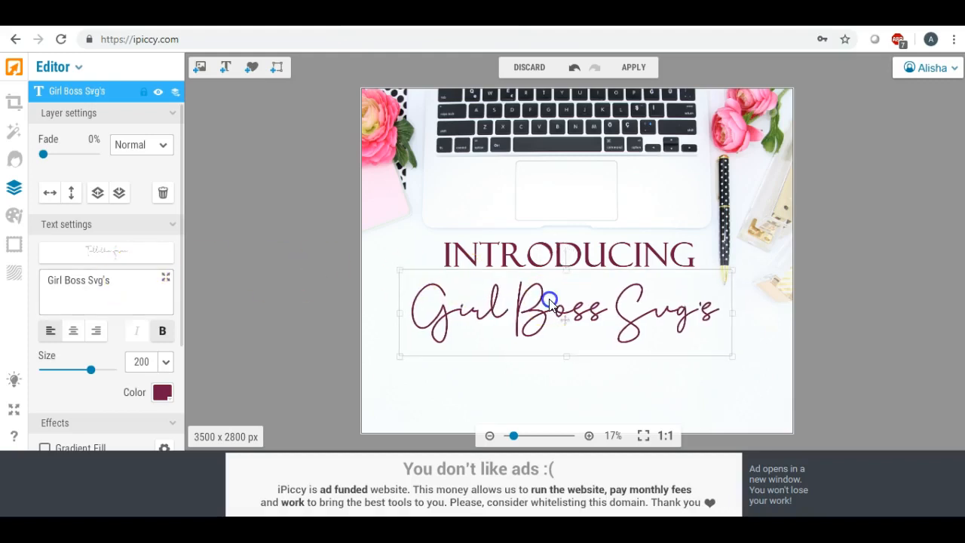
{"action": "left_click", "coordinate": [554, 360]}
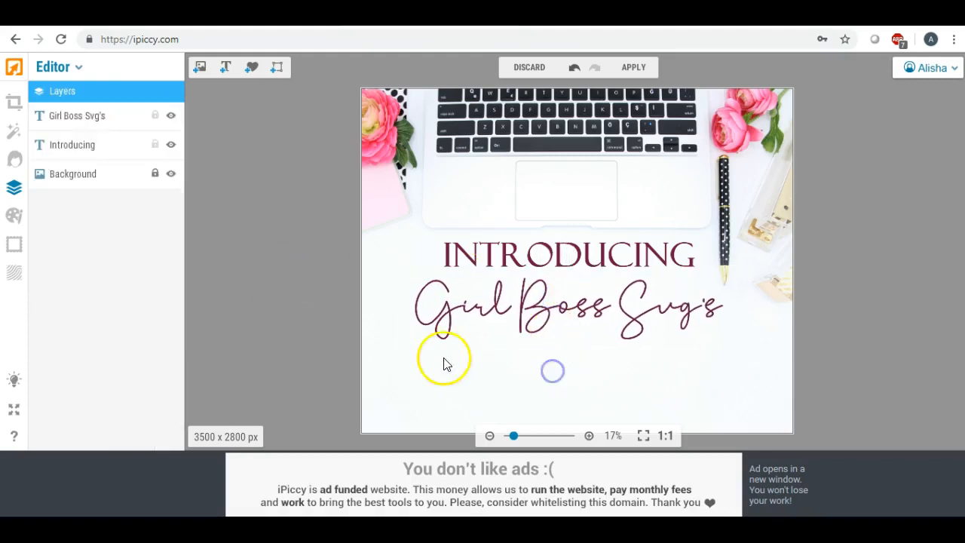
{"action": "left_click", "coordinate": [552, 328]}
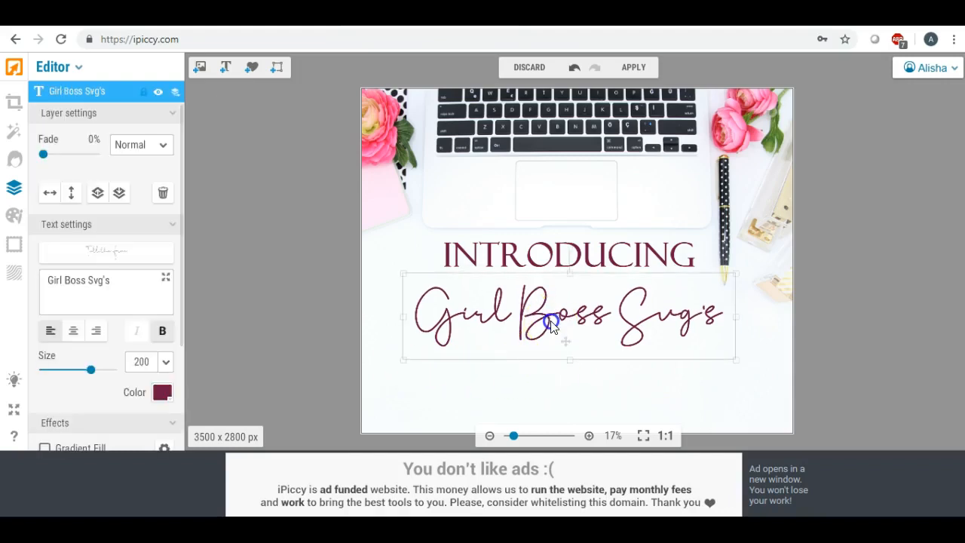
{"action": "left_click", "coordinate": [392, 314]}
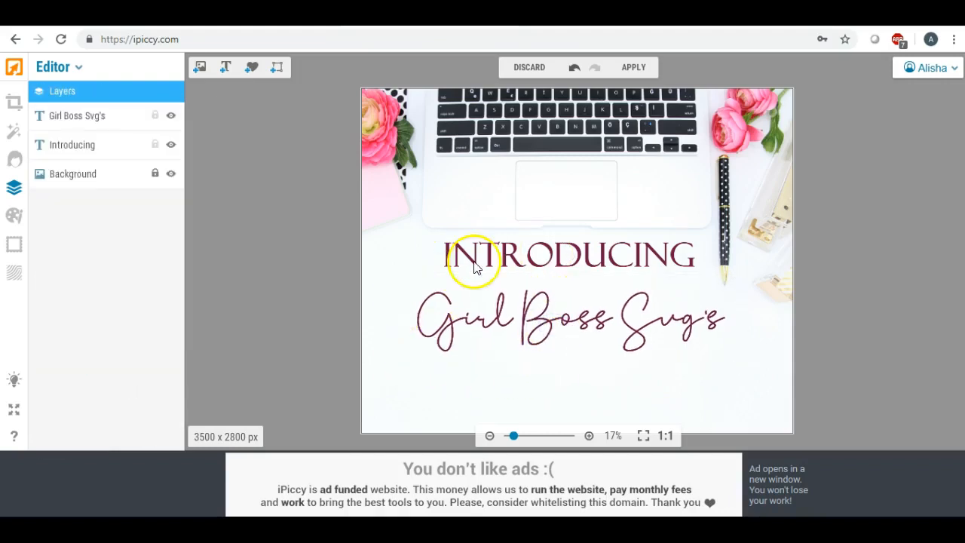
{"action": "left_click", "coordinate": [633, 67]}
{"action": "left_click", "coordinate": [592, 288]}
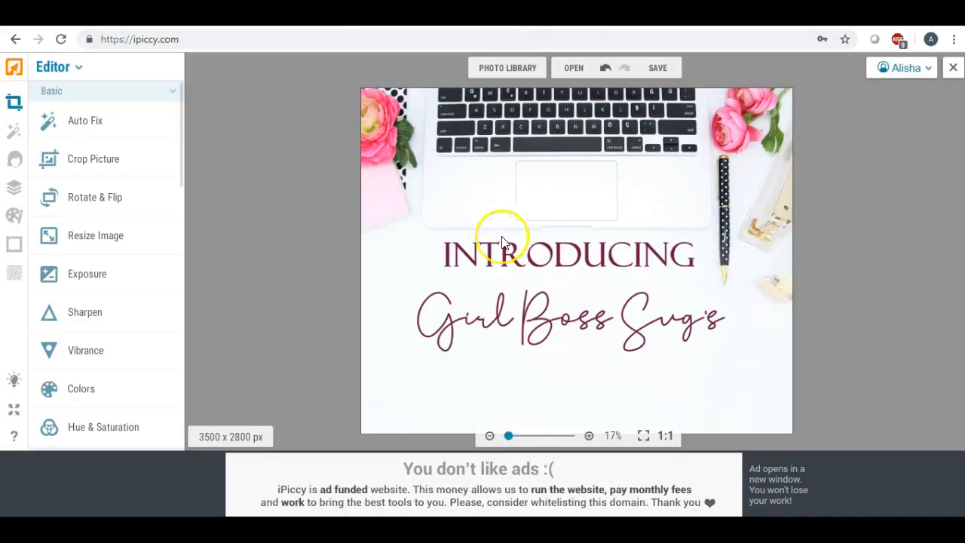
Save the image to the Desktop as a highest-quality JPG named gbsvg and close the photo.
{"action": "left_click", "coordinate": [657, 69]}
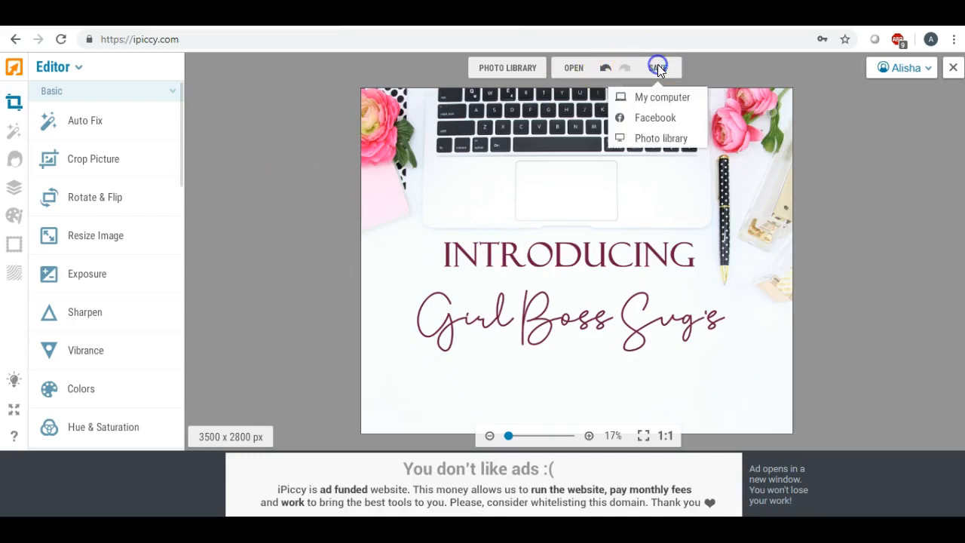
{"action": "left_click", "coordinate": [656, 96]}
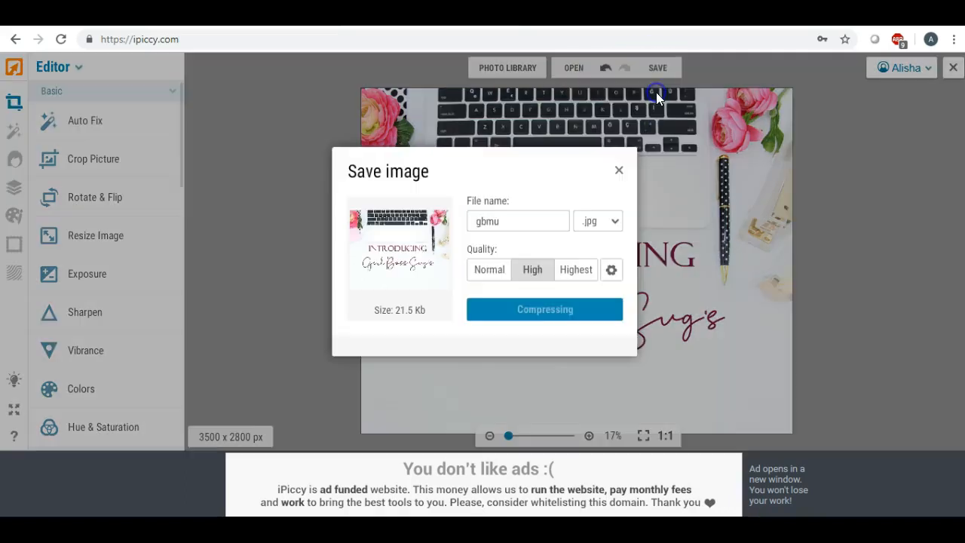
{"action": "left_click", "coordinate": [575, 269]}
{"action": "left_click", "coordinate": [513, 219]}
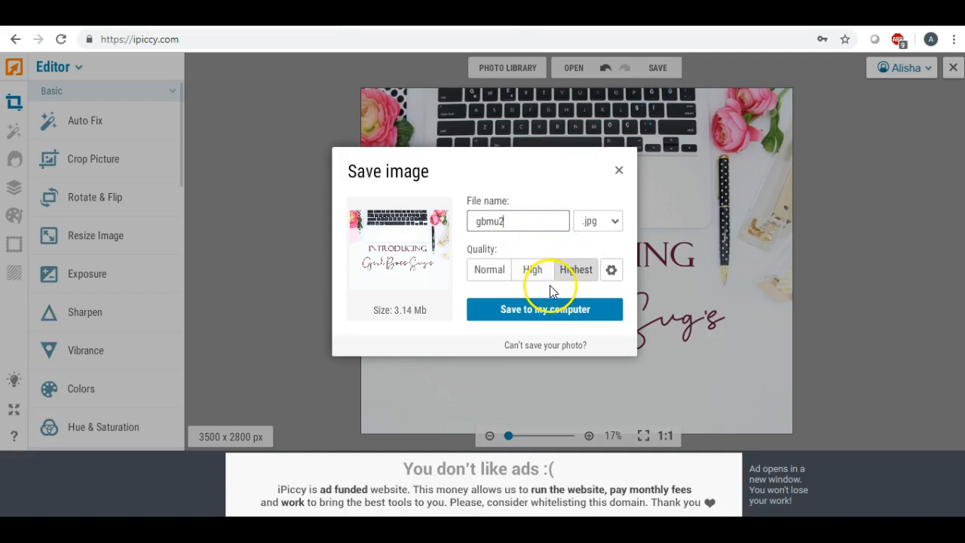
{"action": "left_click_drag", "start_coordinate": [505, 220], "coordinate": [405, 215]}
{"action": "type", "text": "gbsvg"}
{"action": "left_click", "coordinate": [536, 308]}
{"action": "left_click_drag", "start_coordinate": [382, 213], "coordinate": [385, 166]}
{"action": "left_click", "coordinate": [330, 193]}
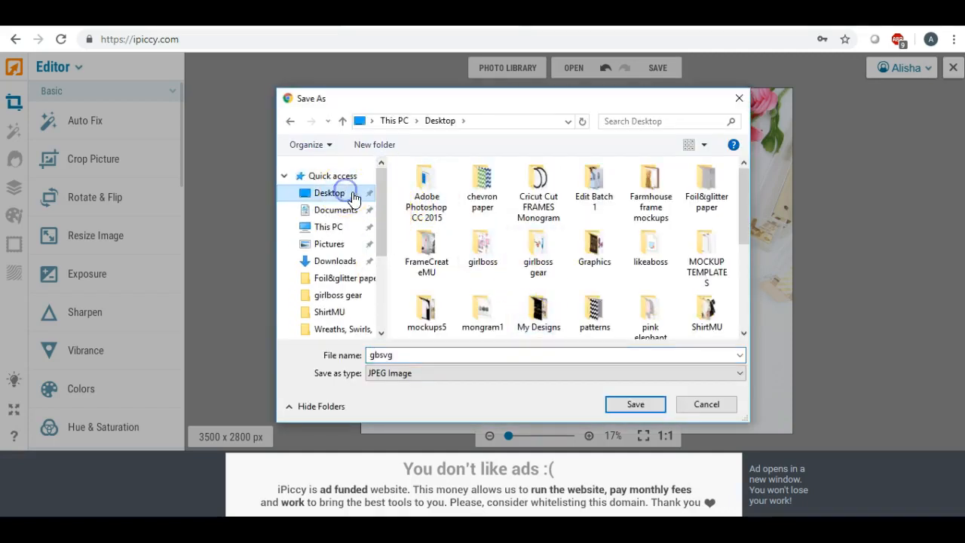
{"action": "left_click", "coordinate": [618, 402]}
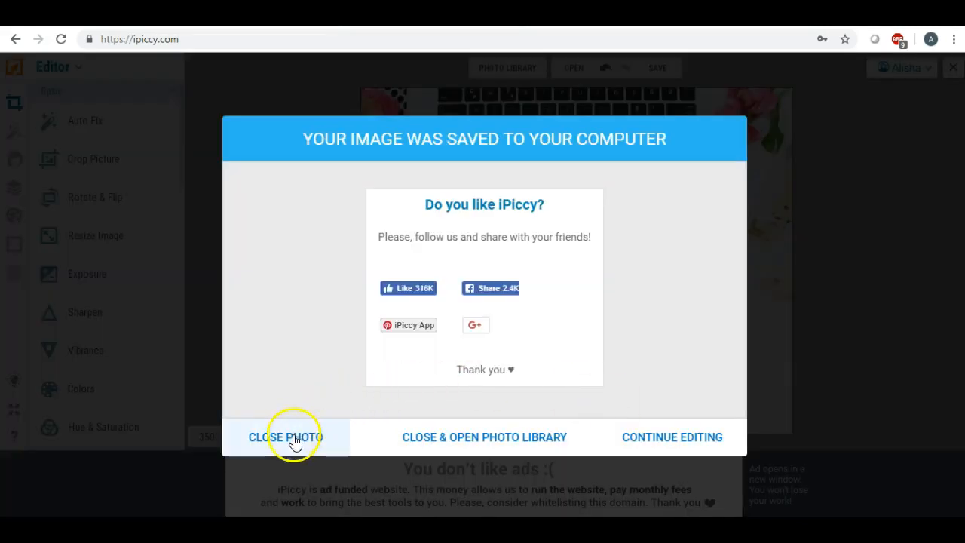
{"action": "left_click", "coordinate": [294, 436]}
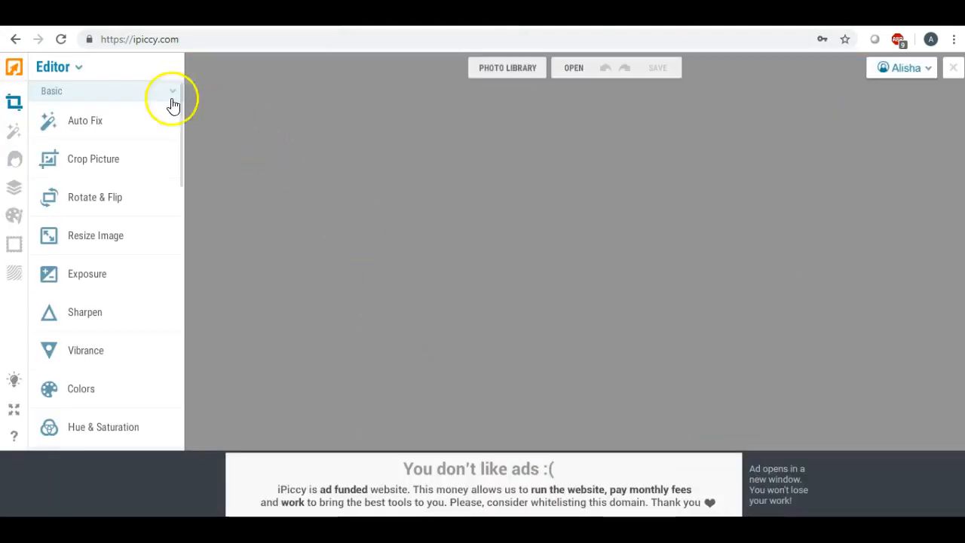
Add bosslady2, gbcrown, gbnoun, islay, ladyboss2 and killing it from the Desktop's girlboss gear folder to the photo library.
{"action": "left_click", "coordinate": [497, 71]}
{"action": "left_click", "coordinate": [118, 111]}
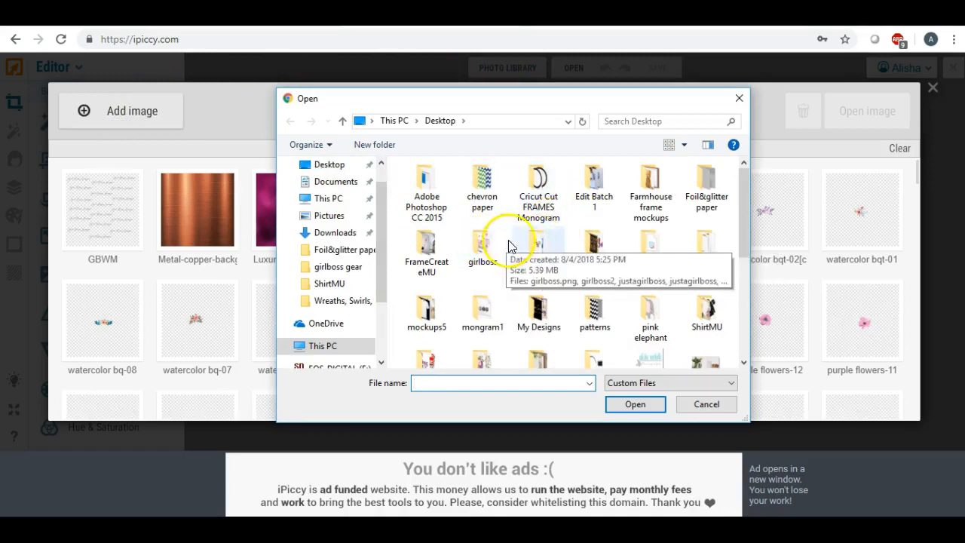
{"action": "double_click", "coordinate": [535, 249]}
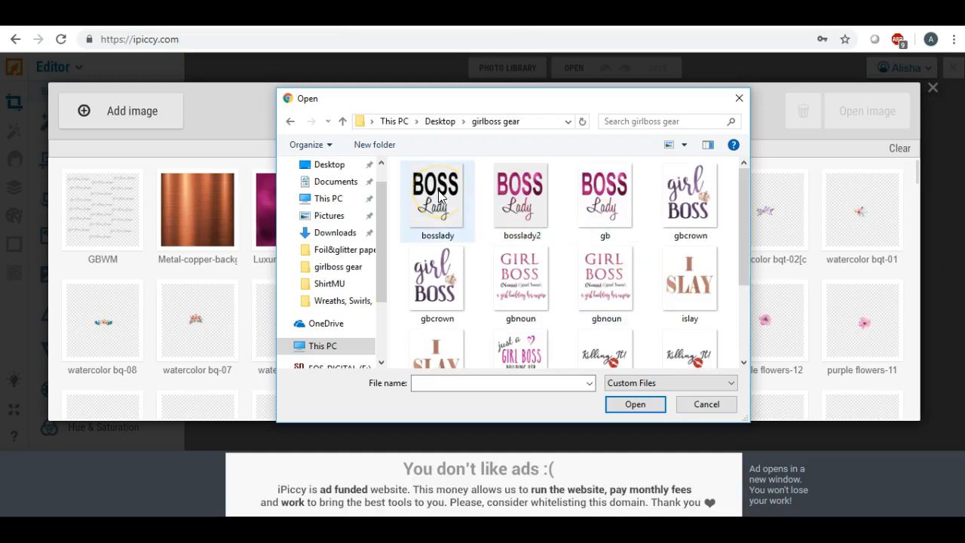
{"action": "left_click", "coordinate": [504, 193]}
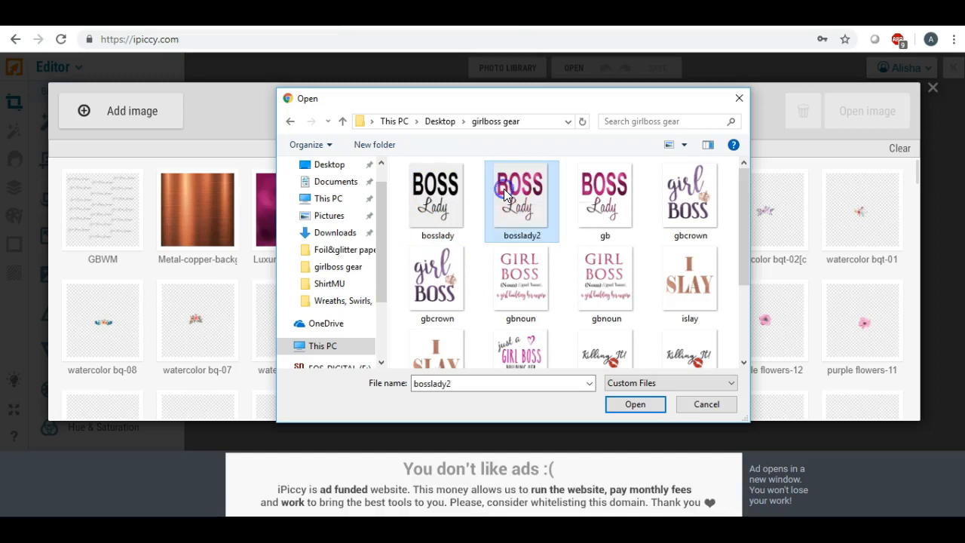
{"action": "left_click", "coordinate": [684, 200], "text": "ctrl"}
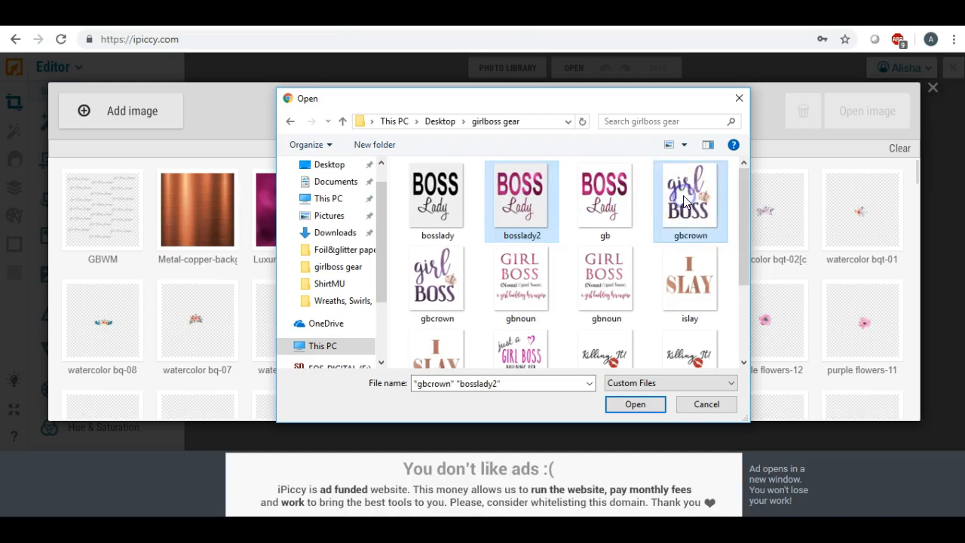
{"action": "left_click", "coordinate": [512, 287], "text": "ctrl"}
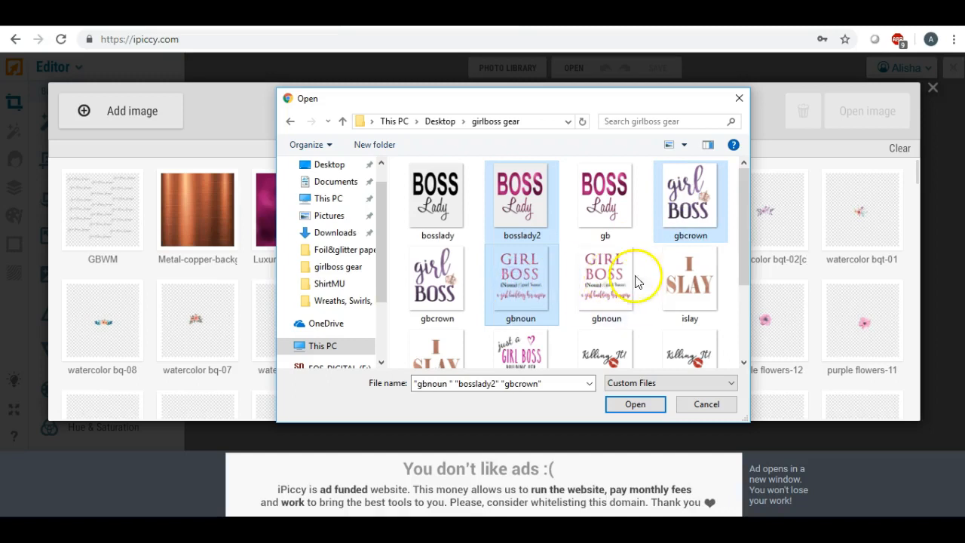
{"action": "left_click", "coordinate": [676, 275], "text": "ctrl"}
{"action": "left_click", "coordinate": [677, 275], "text": "ctrl"}
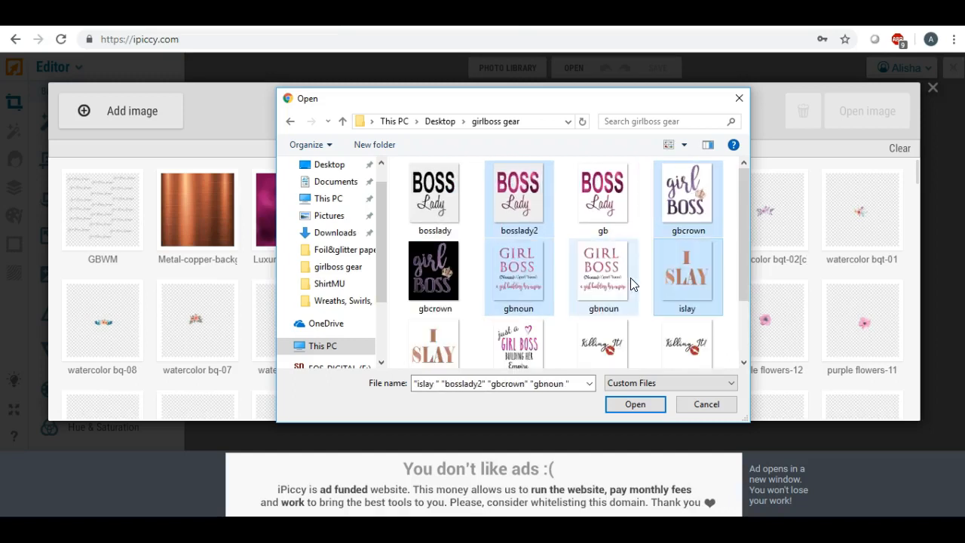
{"action": "left_click_drag", "start_coordinate": [740, 237], "coordinate": [745, 263]}
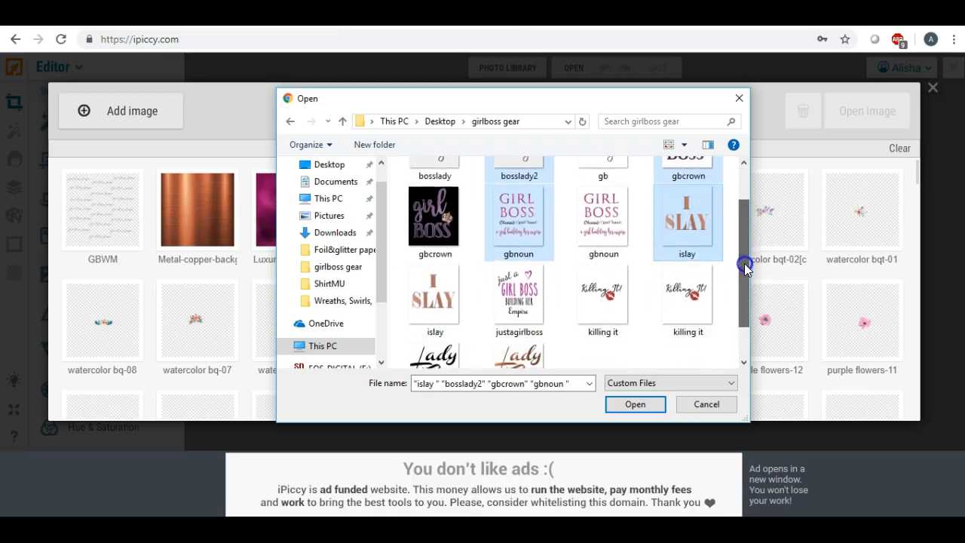
{"action": "left_click", "coordinate": [521, 298], "text": "ctrl"}
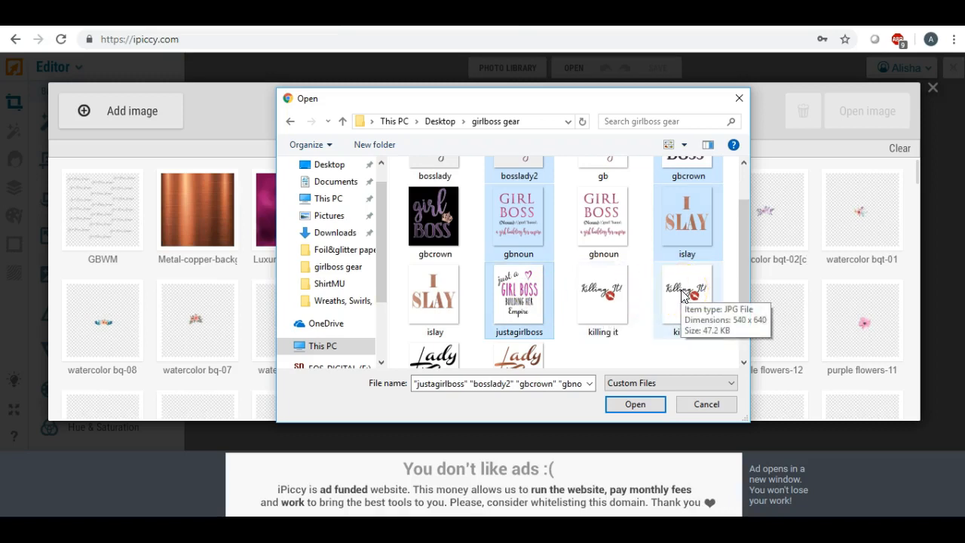
{"action": "left_click", "coordinate": [689, 221]}
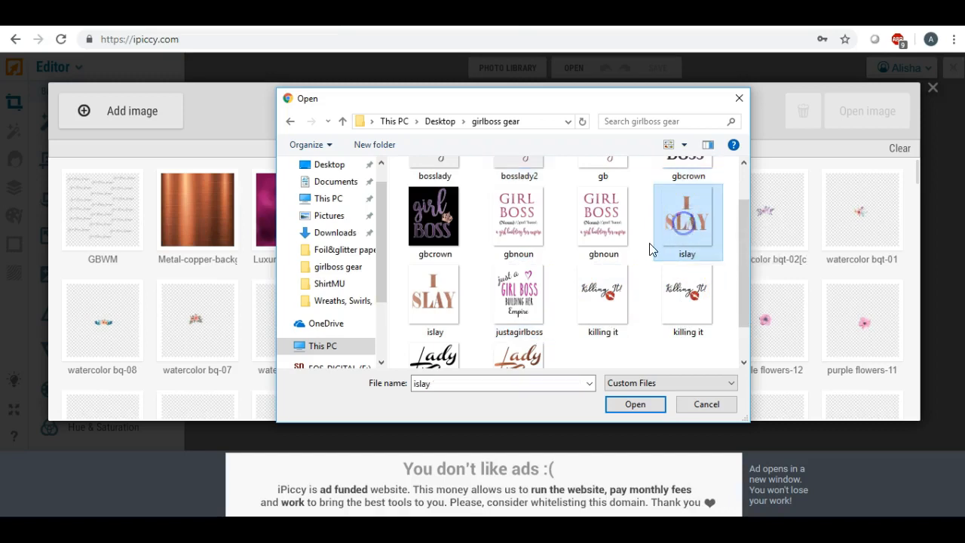
{"action": "scroll", "coordinate": [652, 250], "scroll_direction": "up", "scroll_amount": 1}
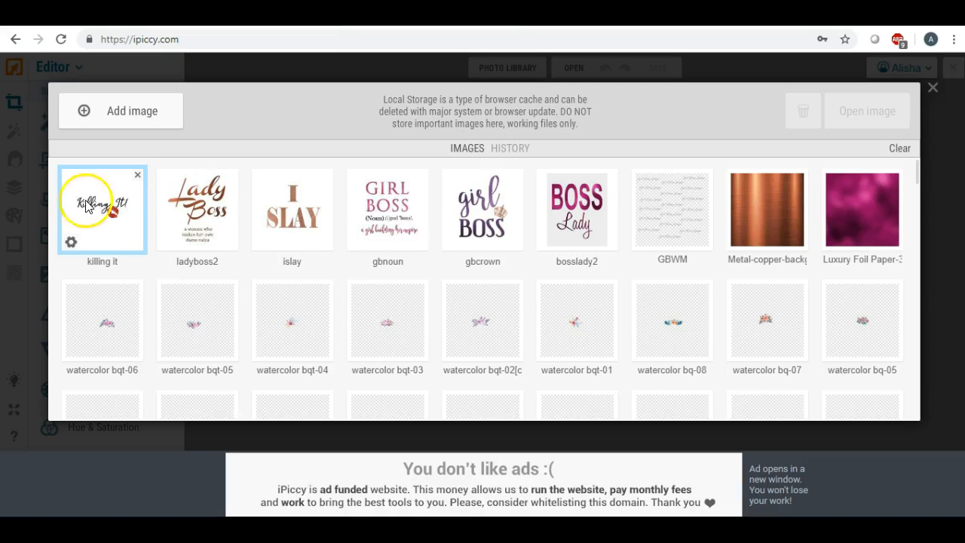
Open the "killing it" image for editing and overlay the GBWM watermark, enlarged and centred to cover most of the design.
{"action": "left_click", "coordinate": [71, 241]}
{"action": "left_click", "coordinate": [75, 207]}
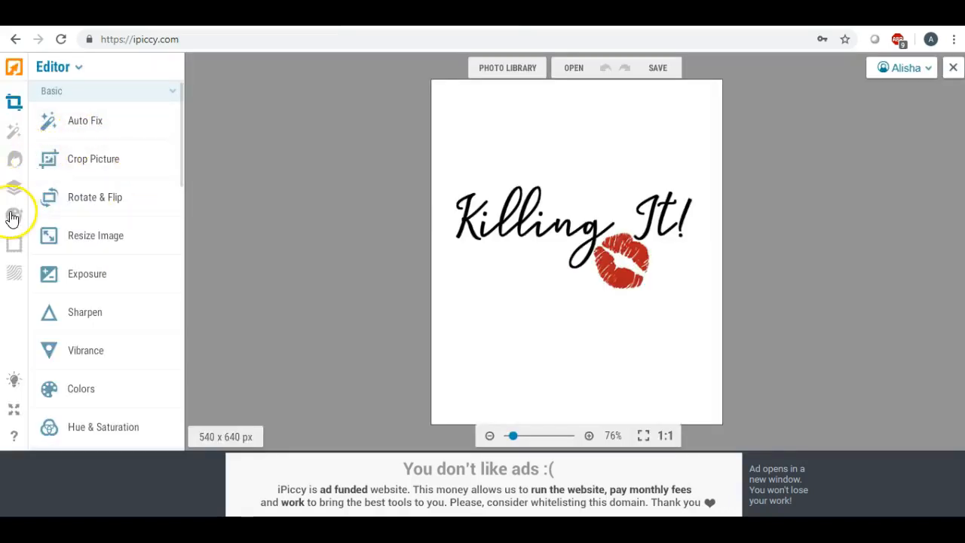
{"action": "left_click", "coordinate": [14, 187]}
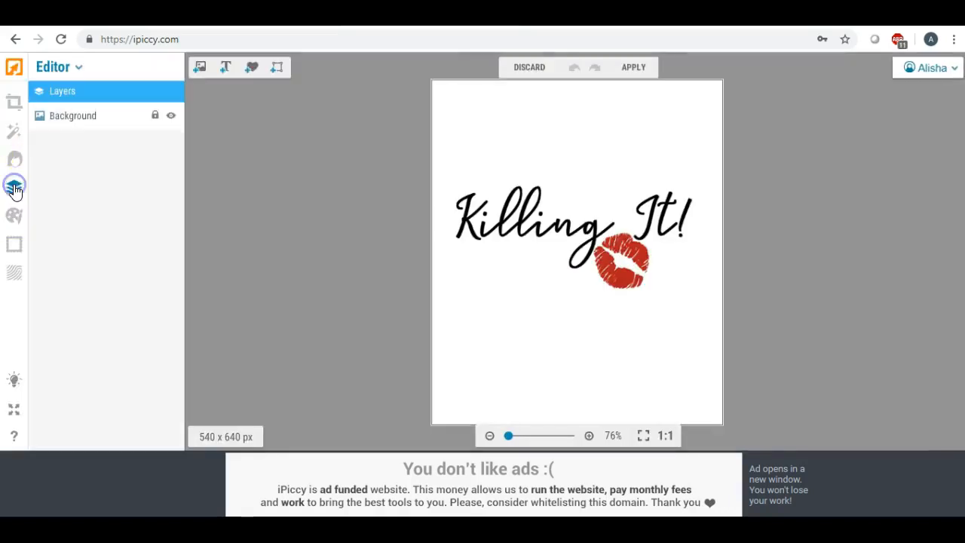
{"action": "left_click", "coordinate": [200, 67]}
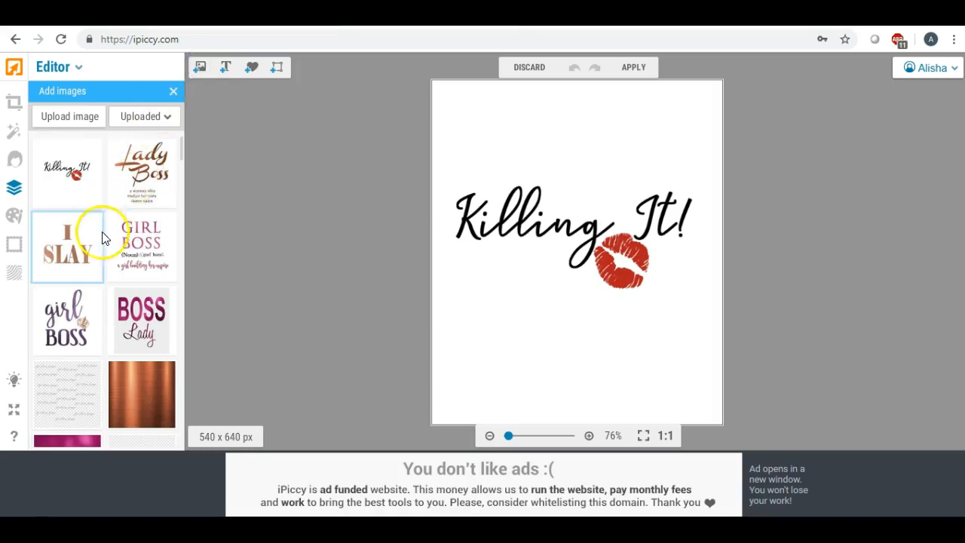
{"action": "left_click_drag", "start_coordinate": [59, 388], "coordinate": [512, 185]}
{"action": "left_click_drag", "start_coordinate": [577, 248], "coordinate": [732, 389]}
{"action": "left_click", "coordinate": [597, 273]}
{"action": "left_click_drag", "start_coordinate": [598, 273], "coordinate": [598, 268]}
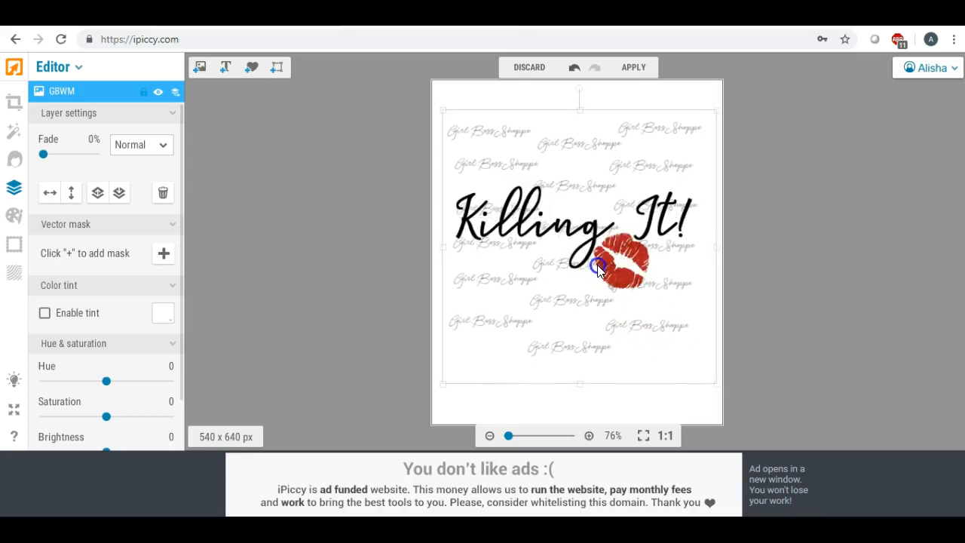
Fade the GBWM watermark layer to about 27% and apply the changes to flatten all layers.
{"action": "left_click", "coordinate": [343, 253]}
{"action": "left_click", "coordinate": [497, 171]}
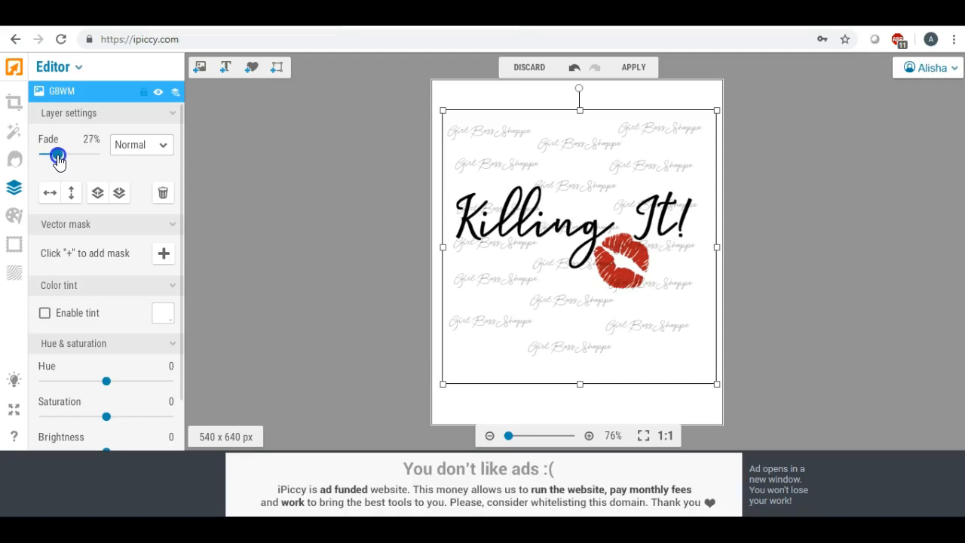
{"action": "left_click", "coordinate": [294, 167]}
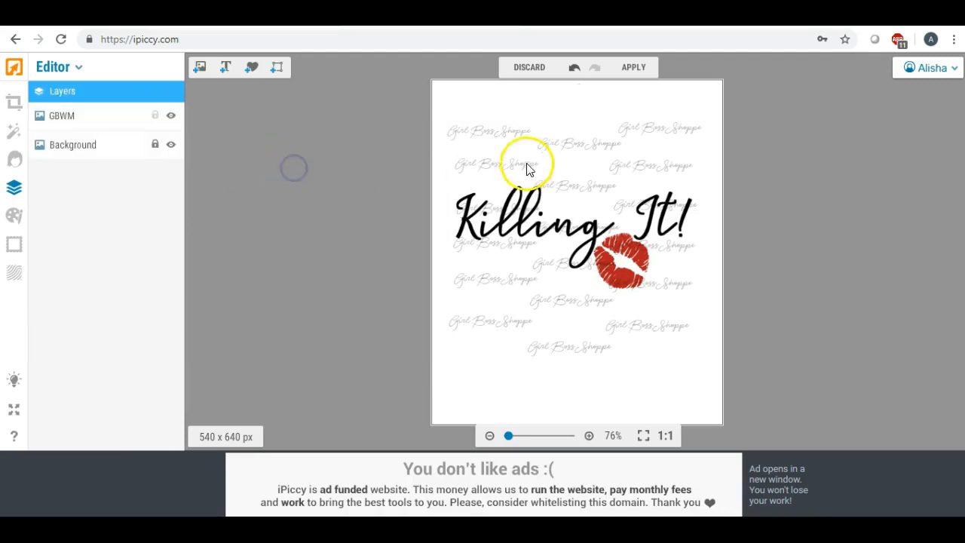
{"action": "left_click", "coordinate": [635, 67]}
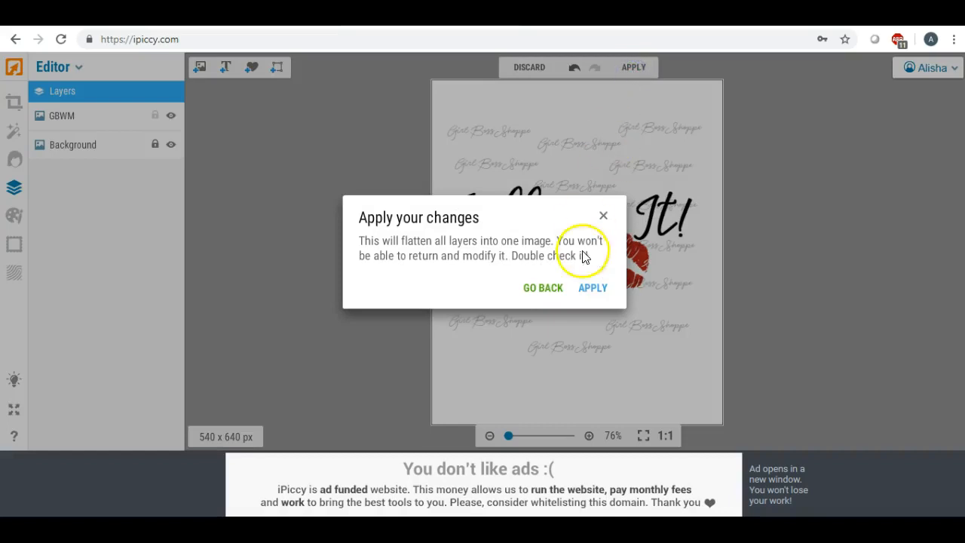
{"action": "left_click", "coordinate": [589, 287]}
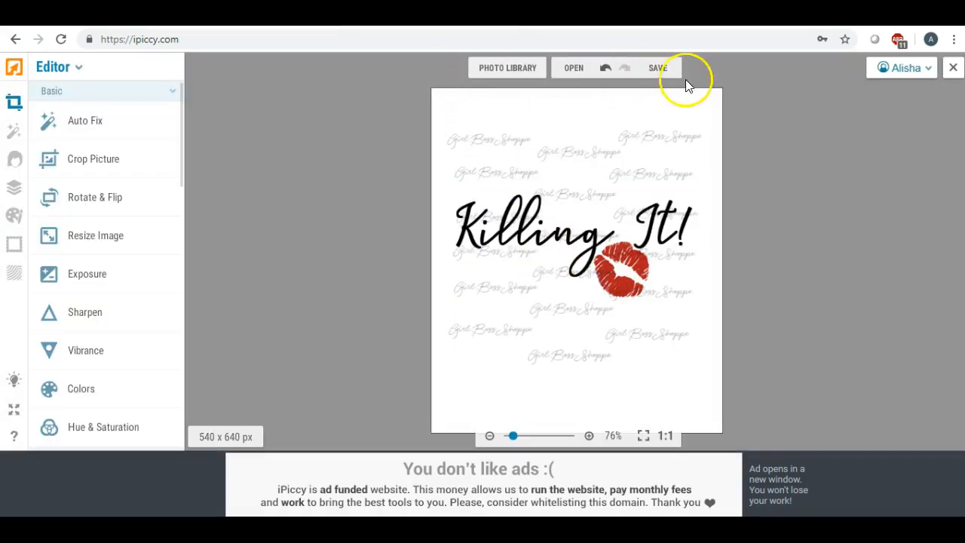
Save the watermarked image to the Desktop as a highest-quality JPG named killing itwm and close the photo.
{"action": "left_click", "coordinate": [666, 68]}
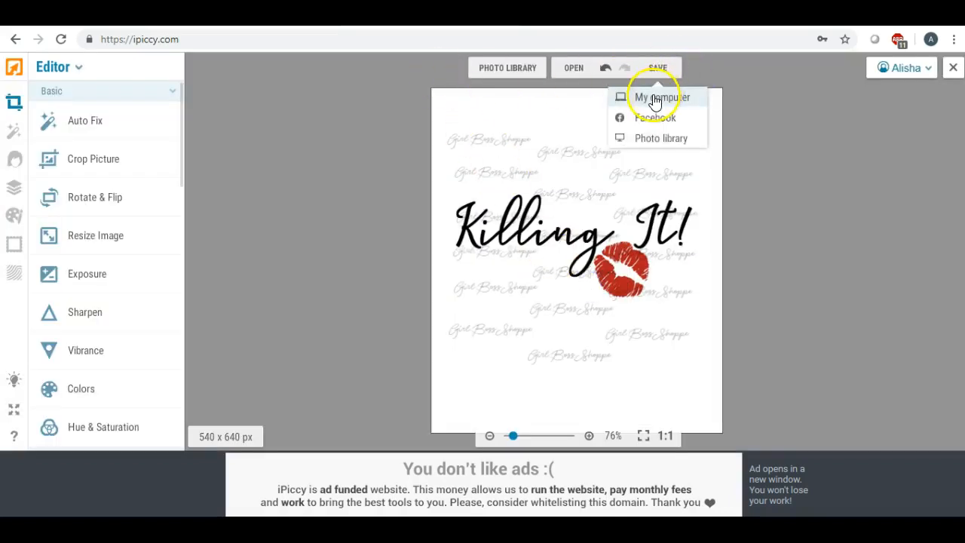
{"action": "left_click", "coordinate": [654, 99]}
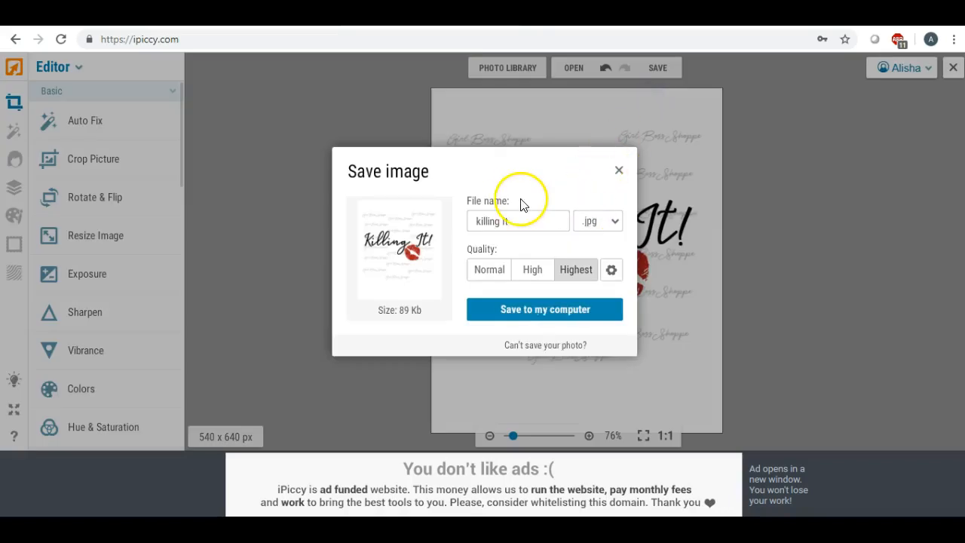
{"action": "left_click", "coordinate": [523, 218]}
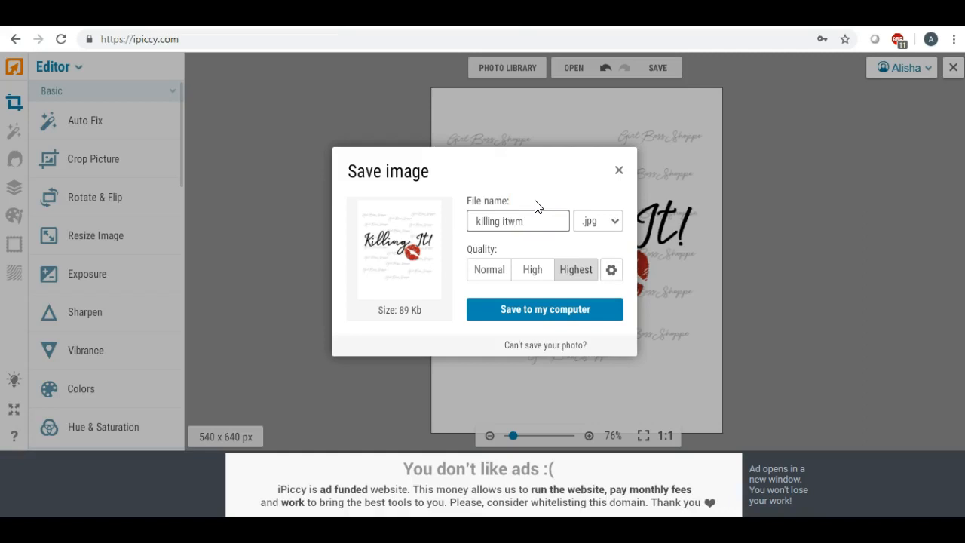
{"action": "left_click", "coordinate": [524, 310]}
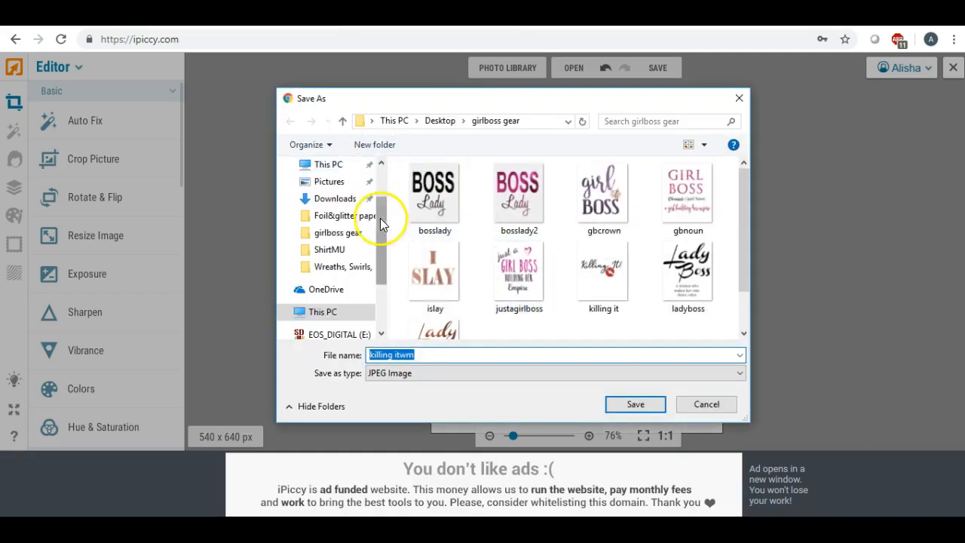
{"action": "left_click_drag", "start_coordinate": [380, 218], "coordinate": [377, 174]}
{"action": "left_click", "coordinate": [331, 192]}
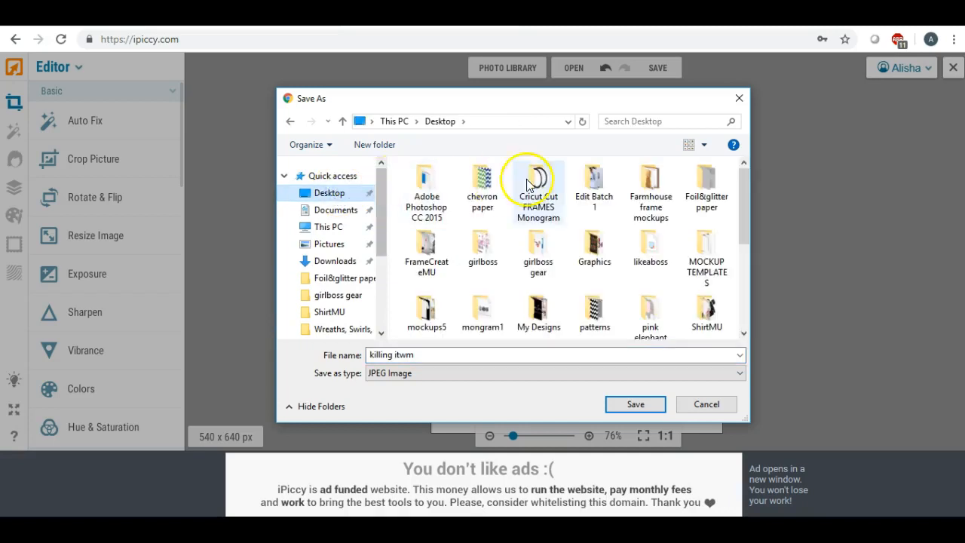
{"action": "left_click", "coordinate": [624, 403]}
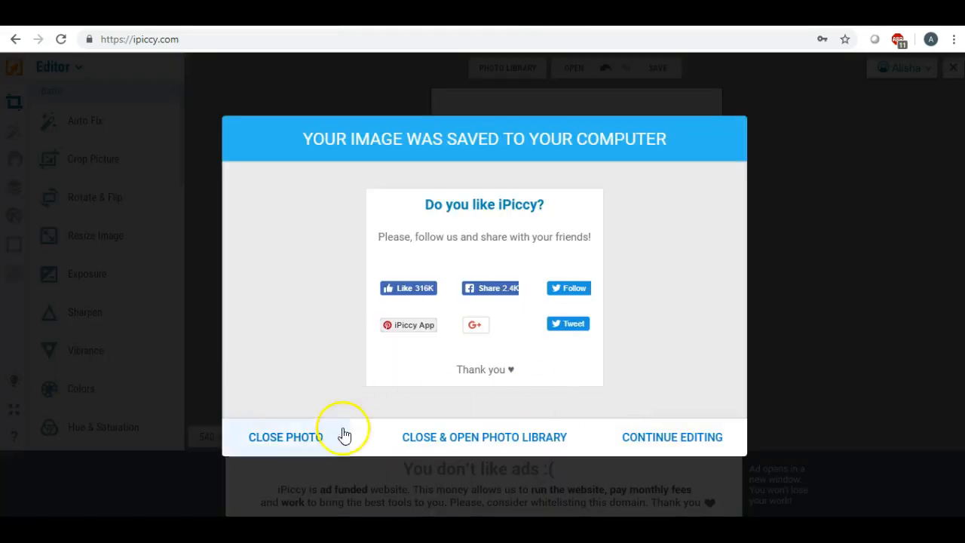
{"action": "left_click", "coordinate": [284, 443]}
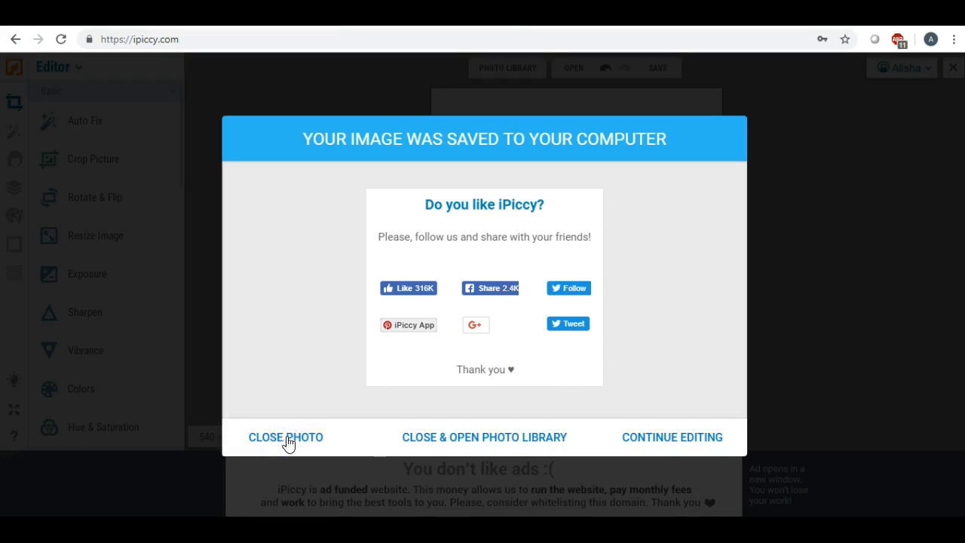
{"action": "left_click", "coordinate": [286, 441]}
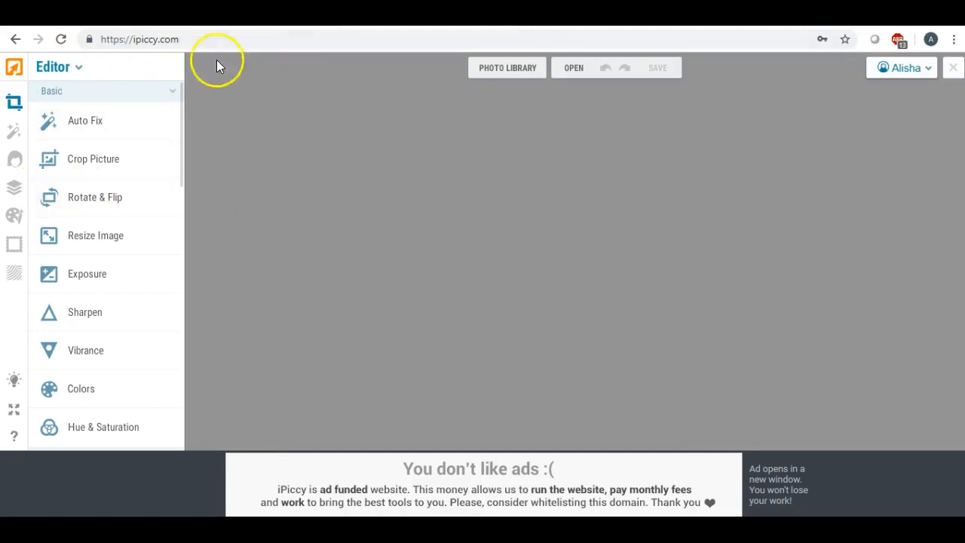
Open ladyboss2 from the photo library for editing and overlay the GBWM watermark, stretched to cover the whole design.
{"action": "left_click", "coordinate": [489, 69]}
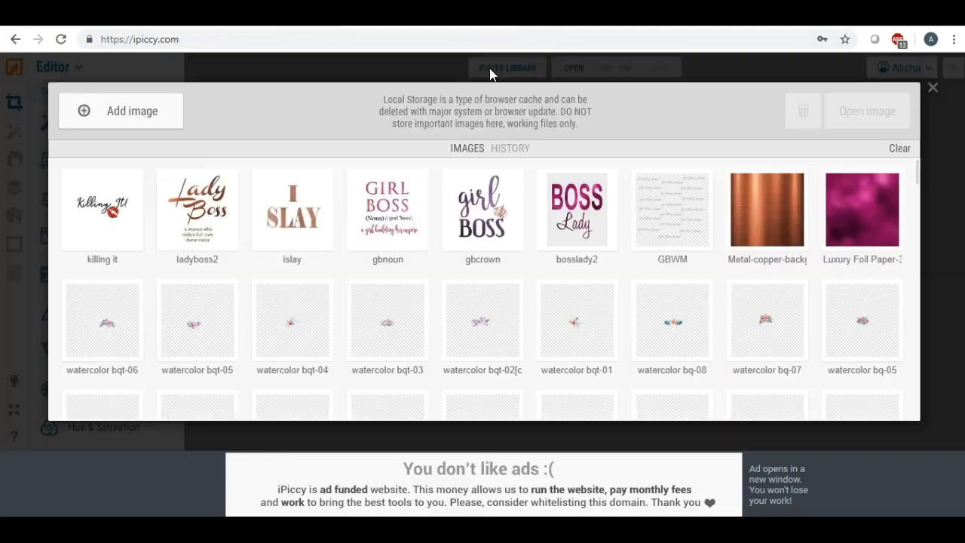
{"action": "left_click", "coordinate": [166, 241]}
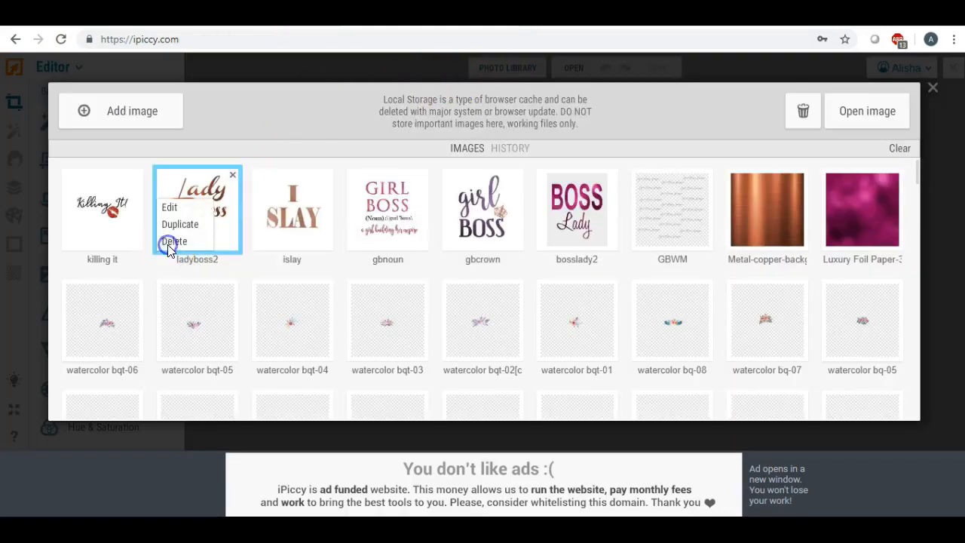
{"action": "left_click", "coordinate": [174, 209]}
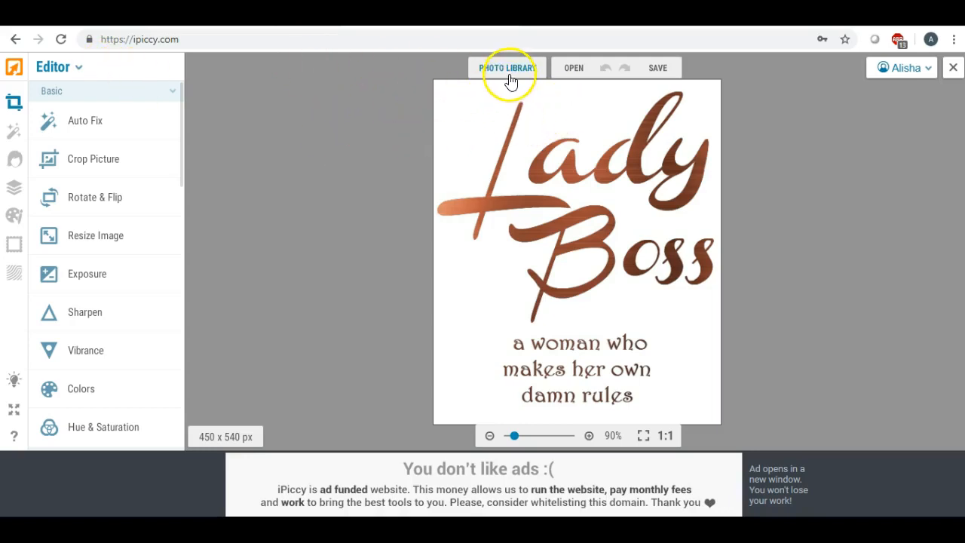
{"action": "left_click", "coordinate": [14, 187]}
{"action": "left_click", "coordinate": [199, 67]}
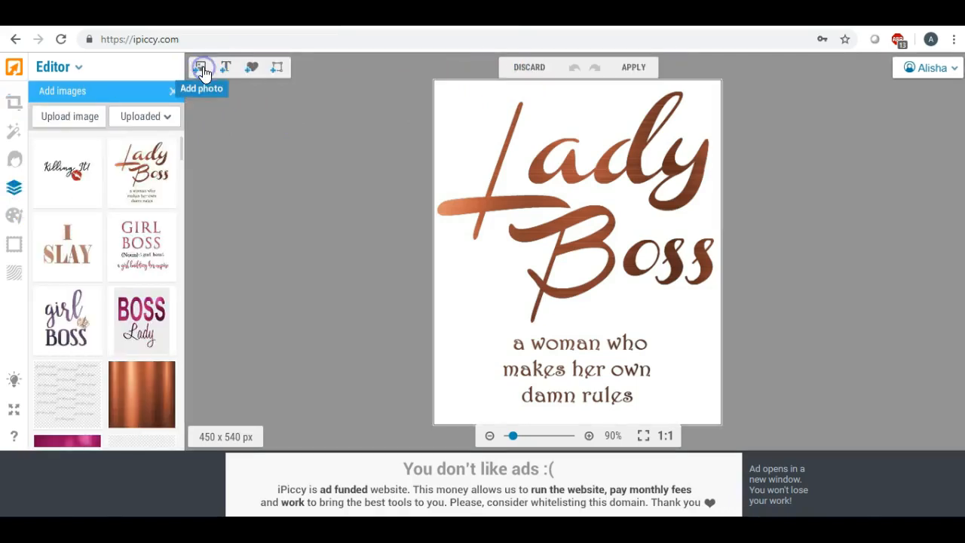
{"action": "left_click_drag", "start_coordinate": [67, 392], "coordinate": [503, 147]}
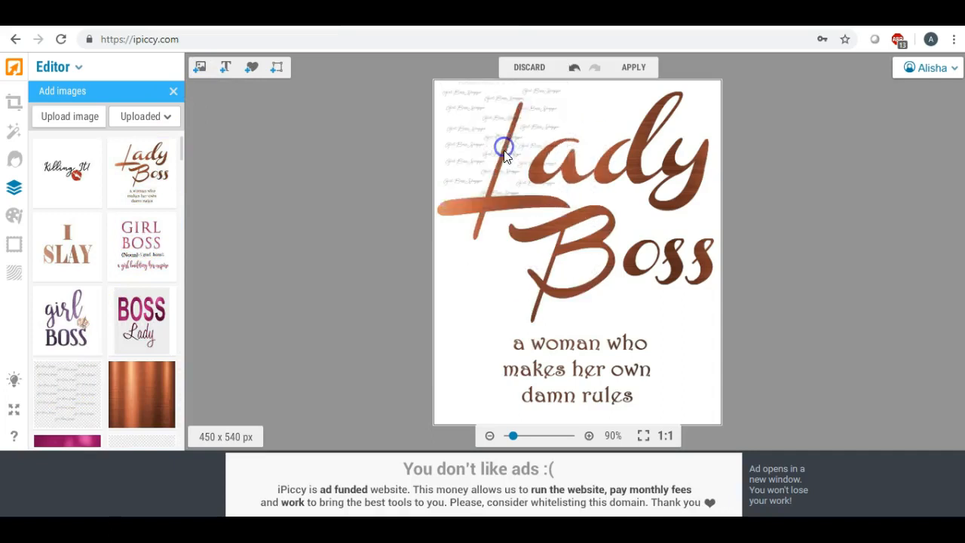
{"action": "left_click_drag", "start_coordinate": [561, 155], "coordinate": [719, 158]}
{"action": "left_click_drag", "start_coordinate": [578, 215], "coordinate": [596, 457]}
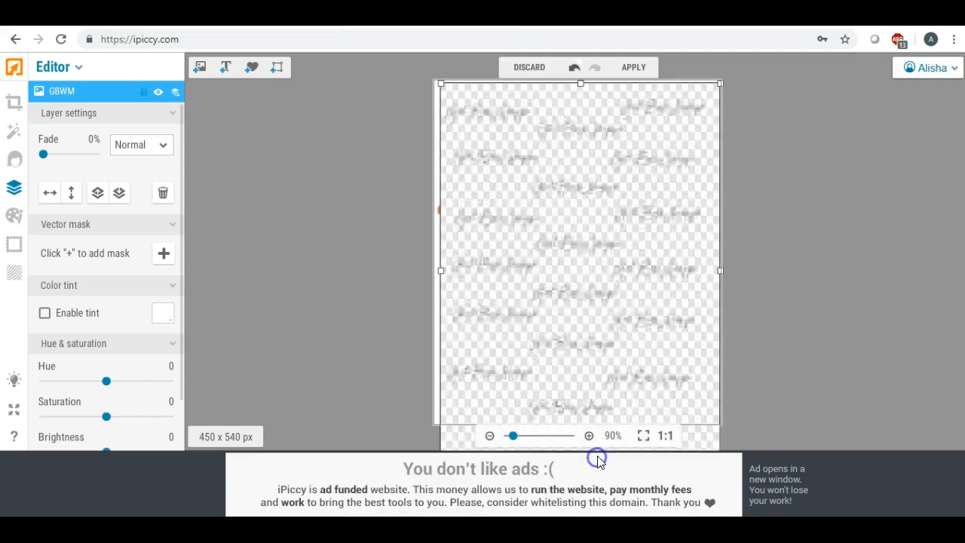
Fade the GBWM watermark layer partially over the Lady Boss design and apply the changes to flatten all layers.
{"action": "left_click_drag", "start_coordinate": [43, 154], "coordinate": [58, 160]}
{"action": "left_click", "coordinate": [232, 176]}
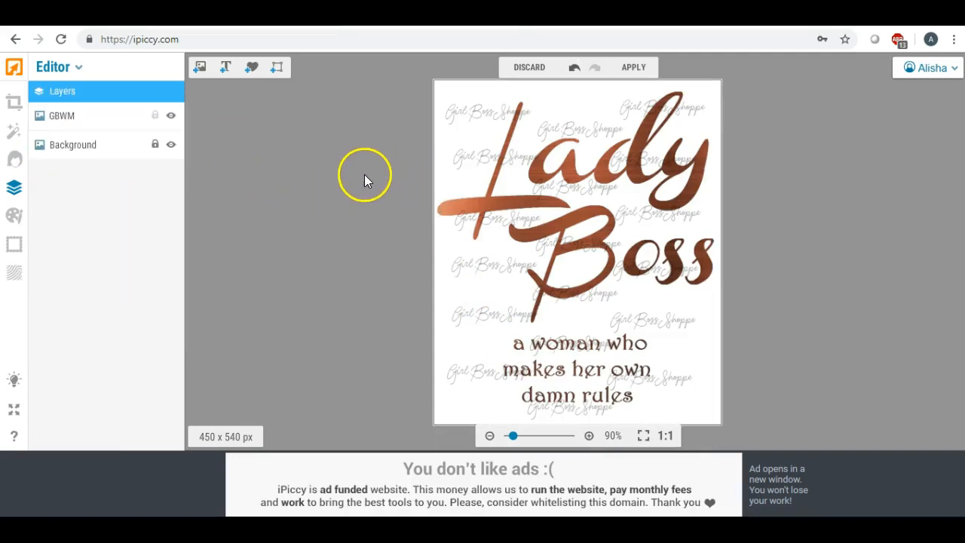
{"action": "left_click", "coordinate": [634, 67]}
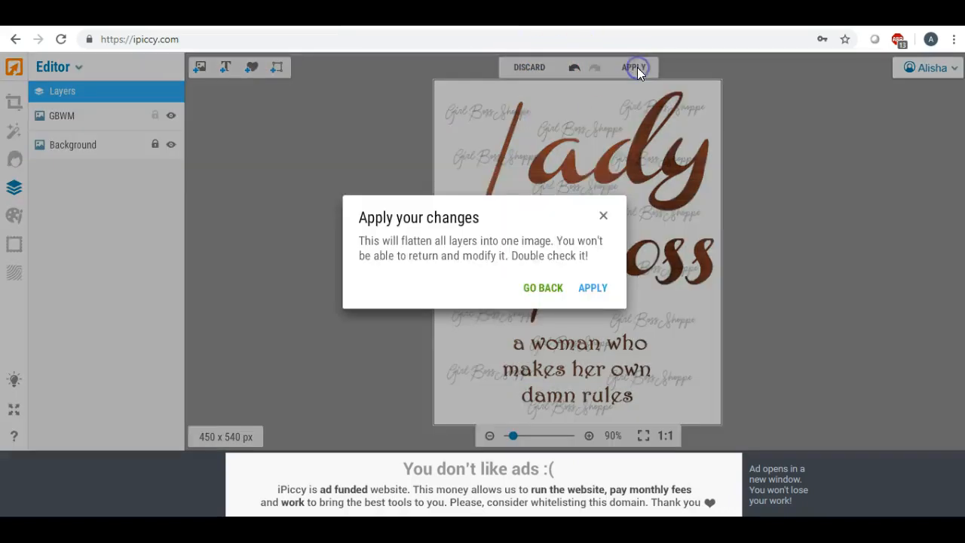
{"action": "left_click", "coordinate": [584, 294]}
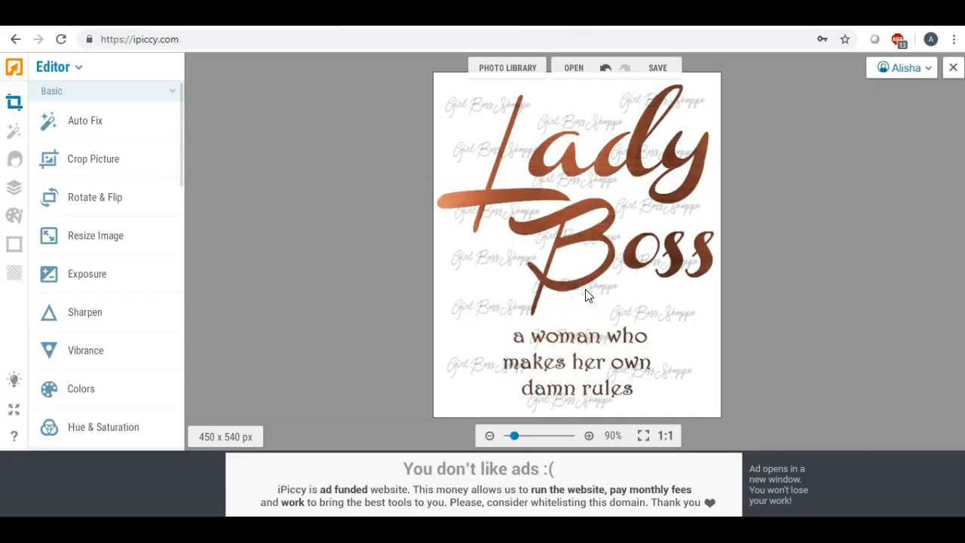
Save the Lady Boss image to the Desktop as a highest-quality JPG named ladyboss2wm and close the photo.
{"action": "left_click", "coordinate": [653, 69]}
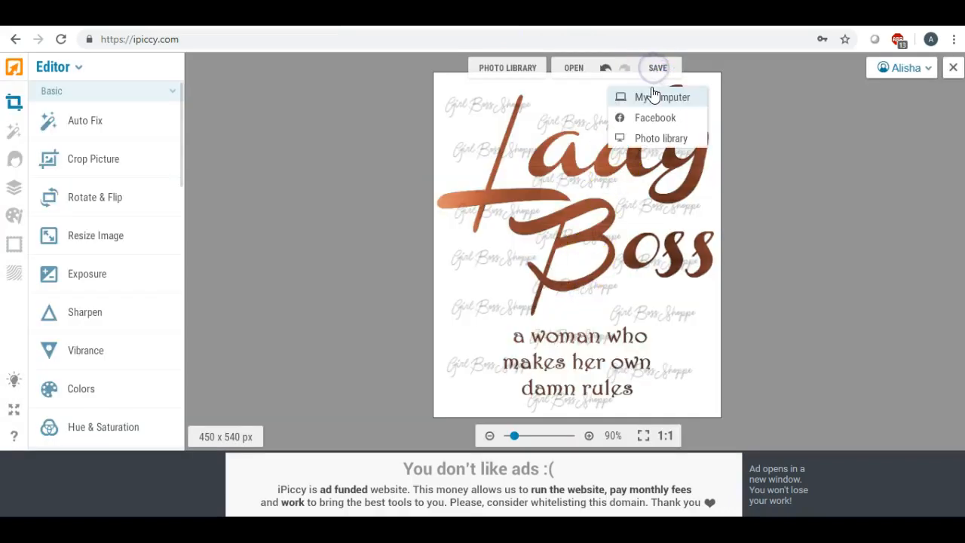
{"action": "left_click", "coordinate": [648, 96]}
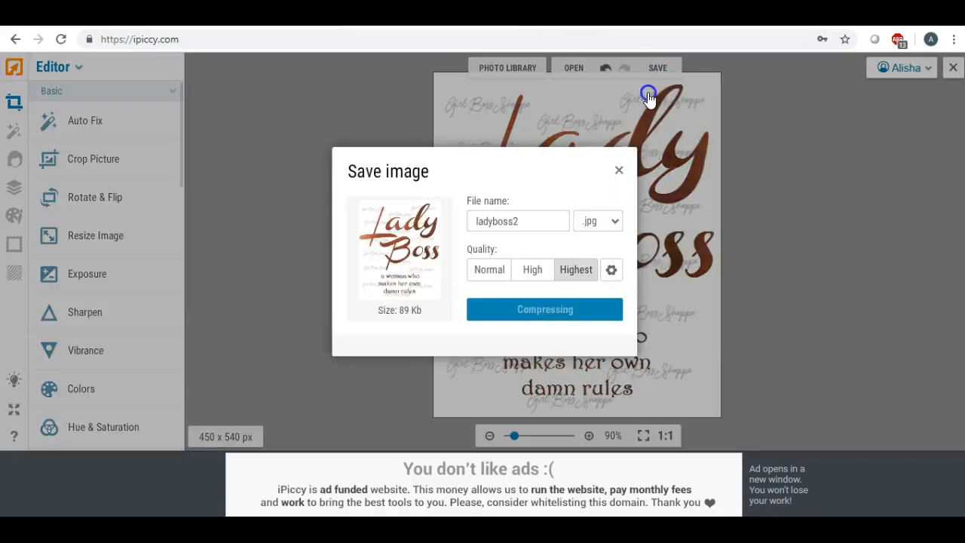
{"action": "left_click", "coordinate": [533, 219]}
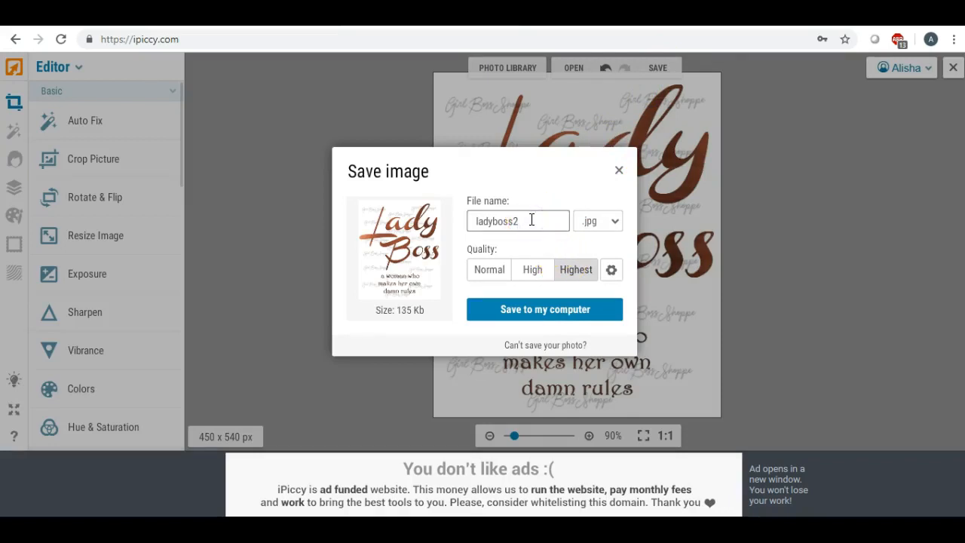
{"action": "left_click", "coordinate": [515, 313]}
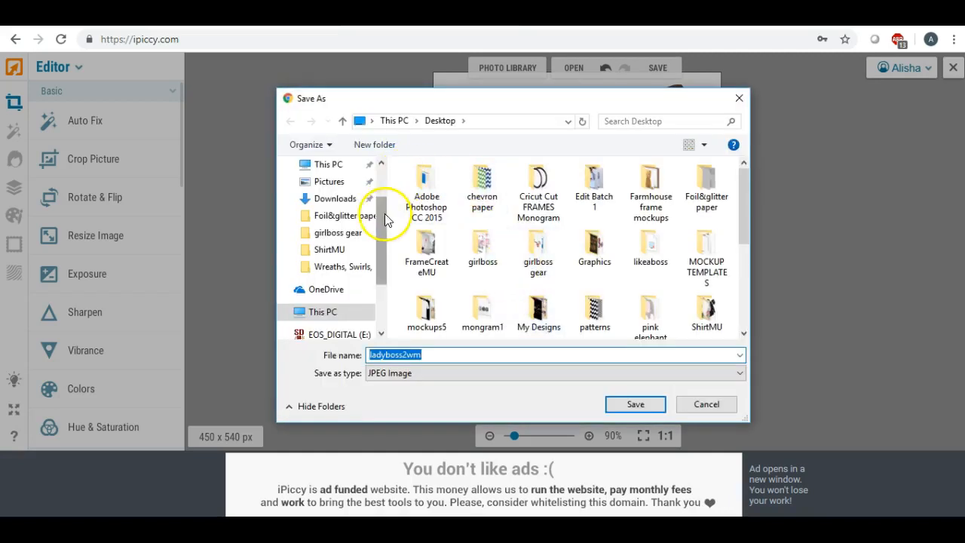
{"action": "scroll", "coordinate": [383, 195], "scroll_direction": "up", "scroll_amount": 3}
{"action": "left_click", "coordinate": [339, 193]}
{"action": "left_click", "coordinate": [641, 402]}
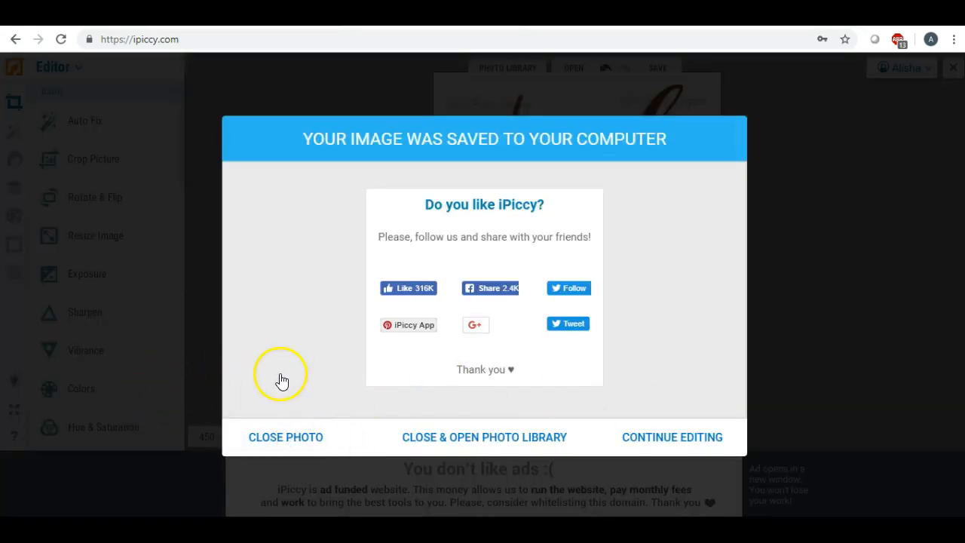
{"action": "left_click", "coordinate": [254, 401]}
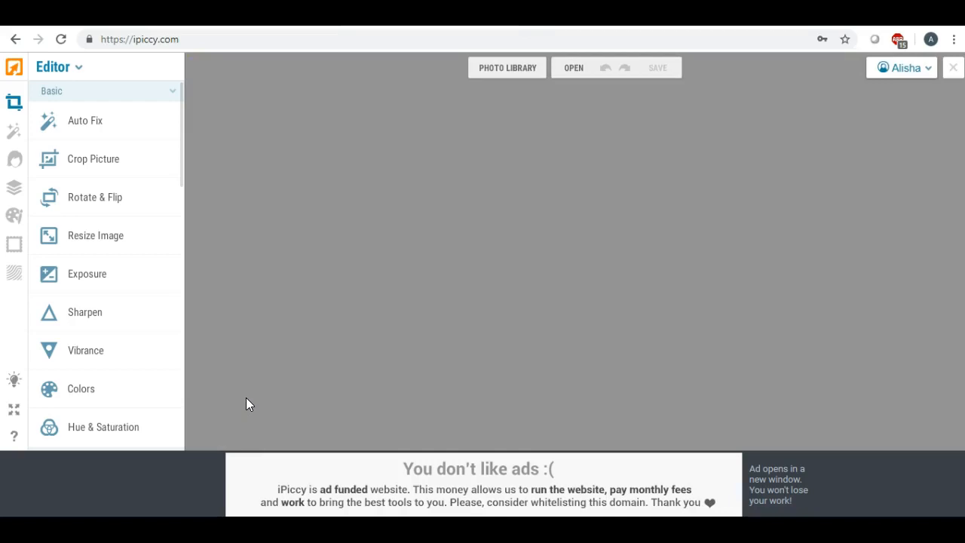
Switch to the Windows desktop, create a new folder named GBWM and place it directly below the bosslady2 image.
{"action": "left_click", "coordinate": [47, 528]}
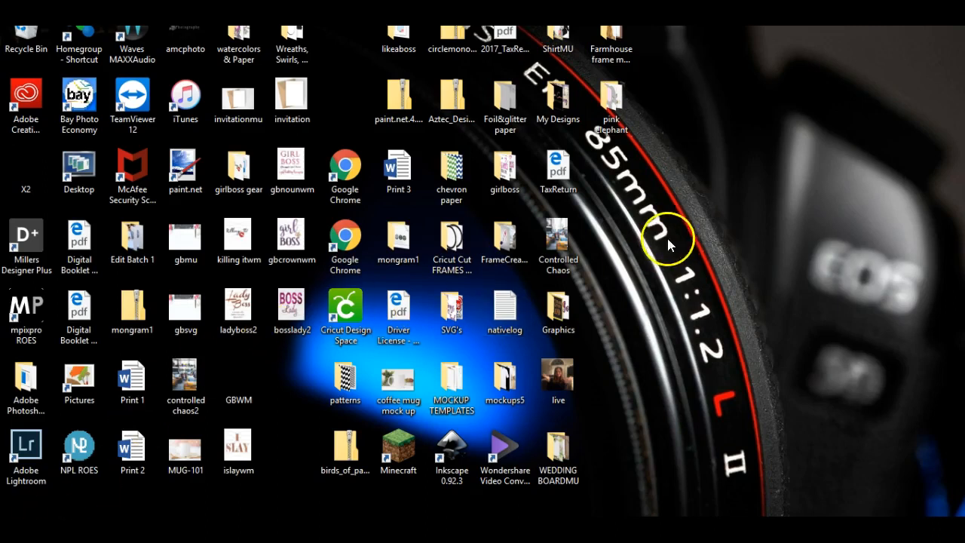
{"action": "right_click", "coordinate": [604, 238]}
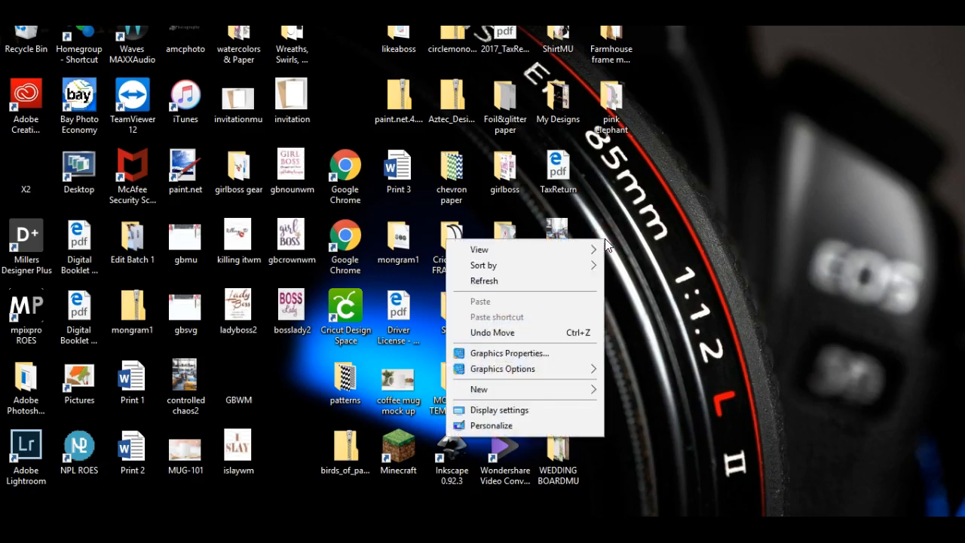
{"action": "mouse_move", "coordinate": [536, 399]}
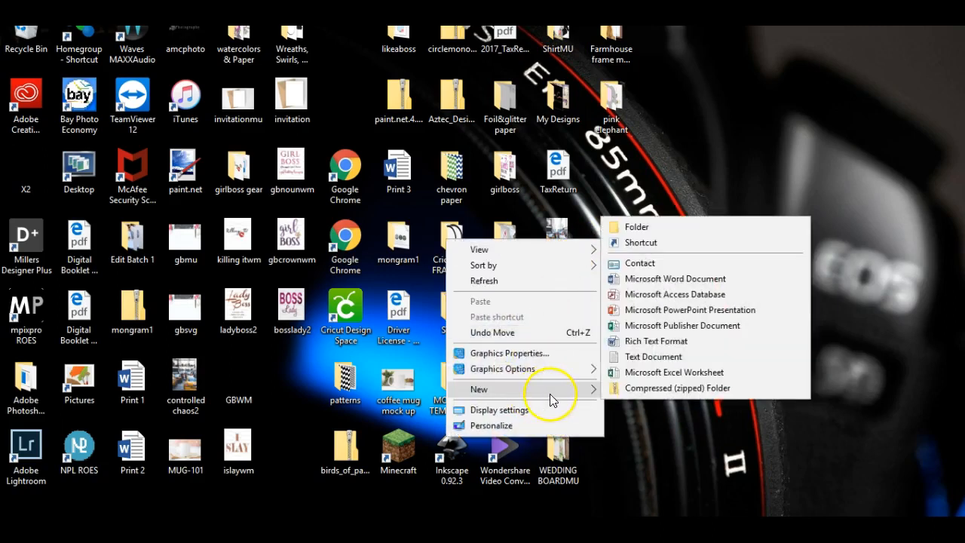
{"action": "left_click", "coordinate": [633, 228]}
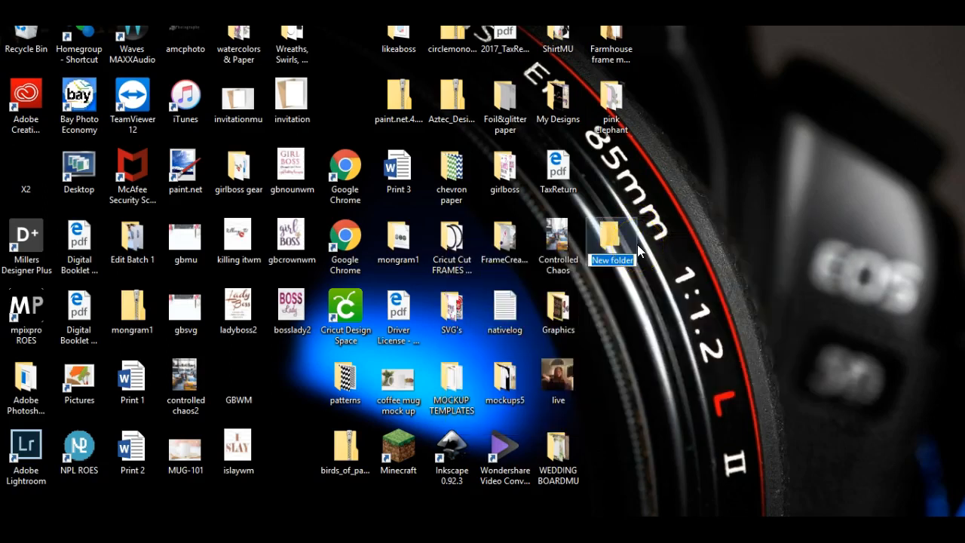
{"action": "type", "text": "GBWM"}
{"action": "left_click", "coordinate": [635, 277]}
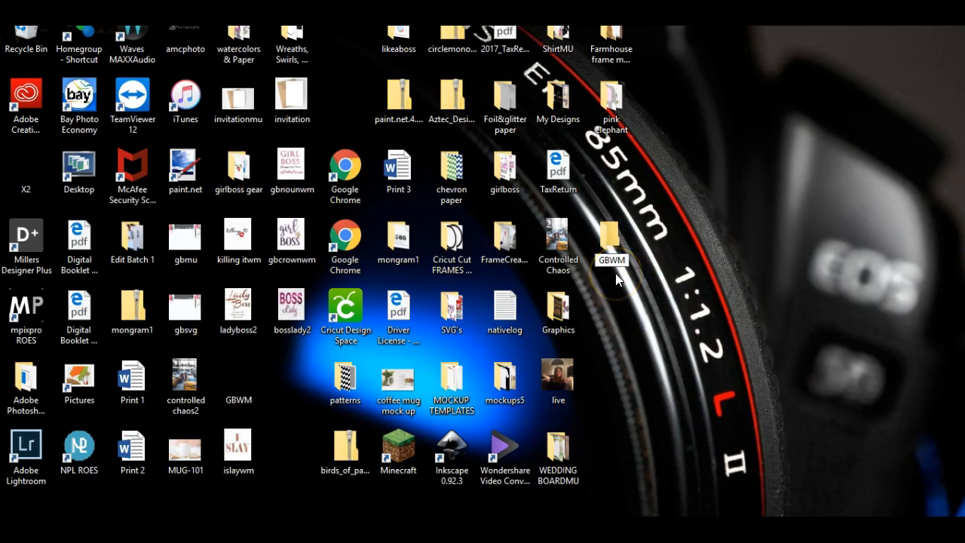
{"action": "left_click", "coordinate": [618, 239]}
{"action": "left_click_drag", "start_coordinate": [614, 238], "coordinate": [298, 377]}
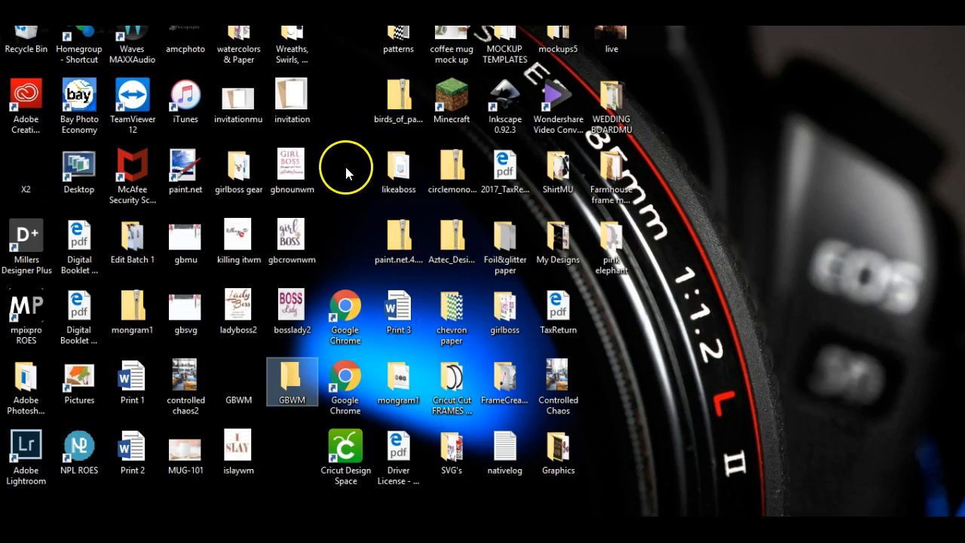
Move gbnounwm, gbcrownwm, killing itwm, islaywm, ladyboss2 and bosslady2 from the desktop into the GBWM folder and open the folder.
{"action": "left_click_drag", "start_coordinate": [309, 165], "coordinate": [295, 370]}
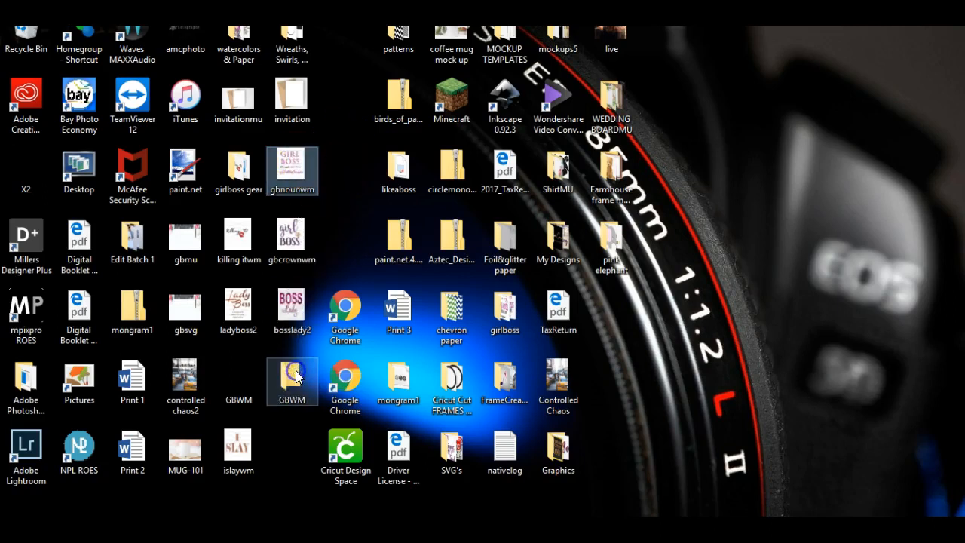
{"action": "left_click", "coordinate": [292, 226]}
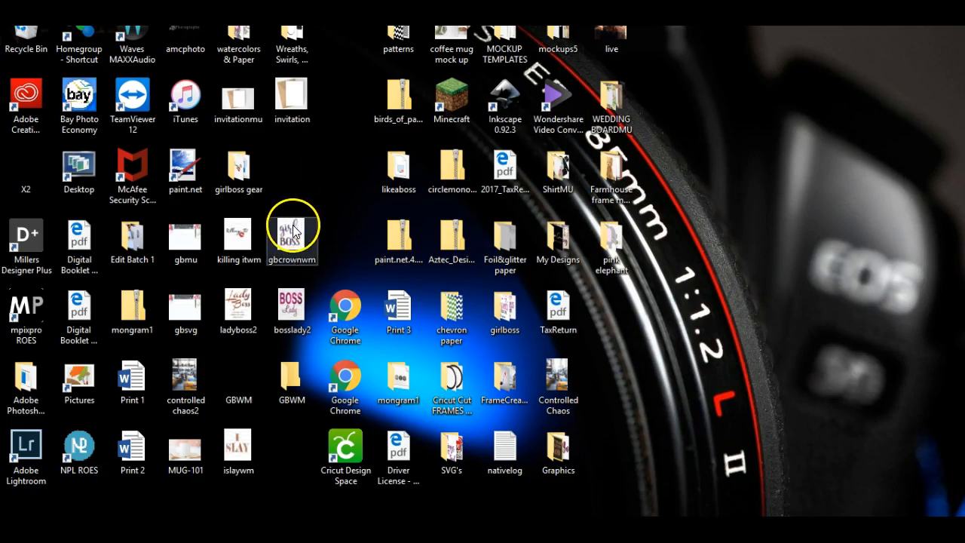
{"action": "left_click_drag", "start_coordinate": [292, 234], "coordinate": [294, 377]}
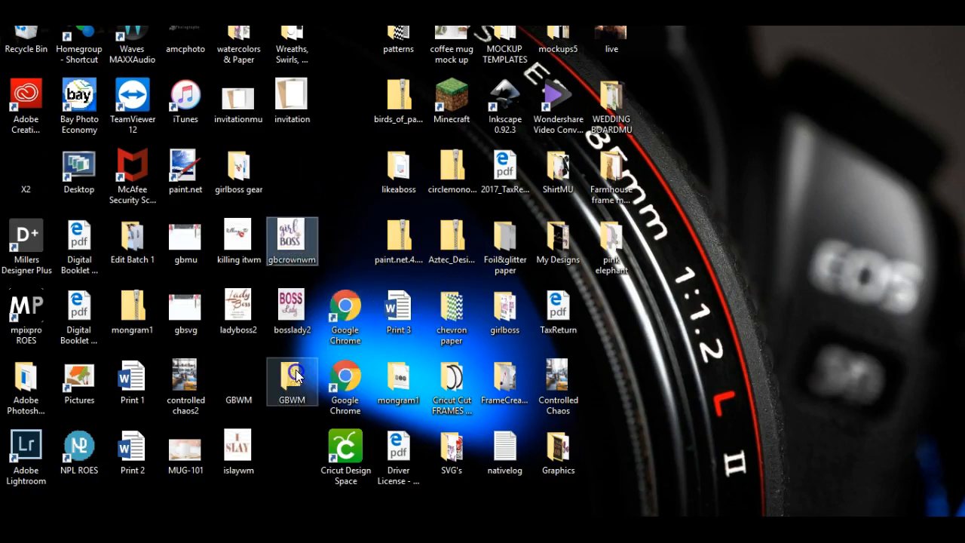
{"action": "left_click", "coordinate": [243, 239]}
{"action": "left_click_drag", "start_coordinate": [243, 239], "coordinate": [291, 375]}
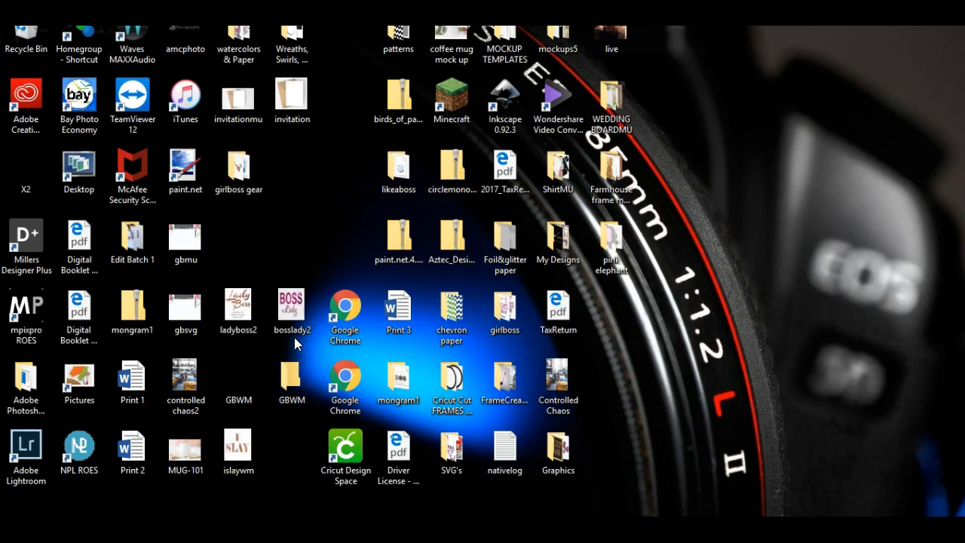
{"action": "left_click", "coordinate": [246, 444]}
{"action": "left_click_drag", "start_coordinate": [246, 443], "coordinate": [292, 382]}
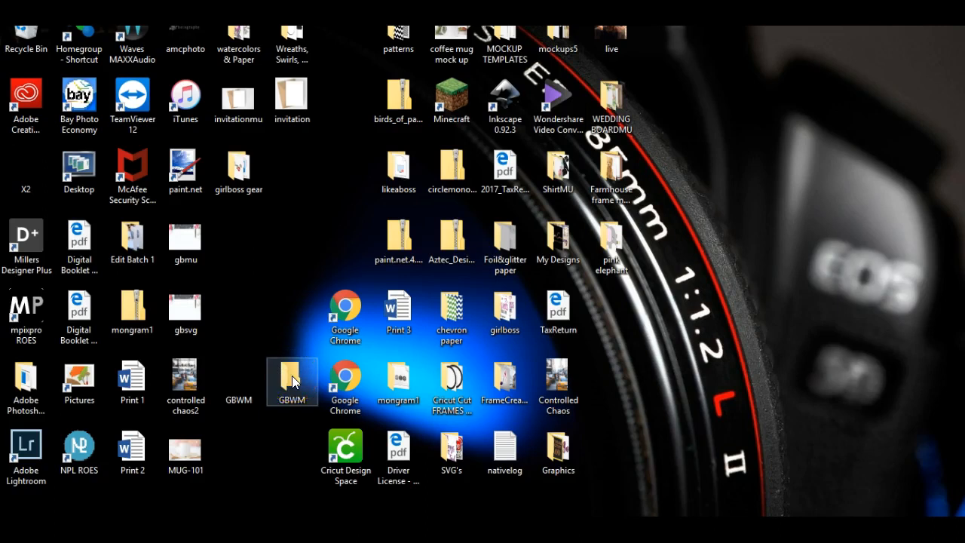
{"action": "double_click", "coordinate": [292, 375]}
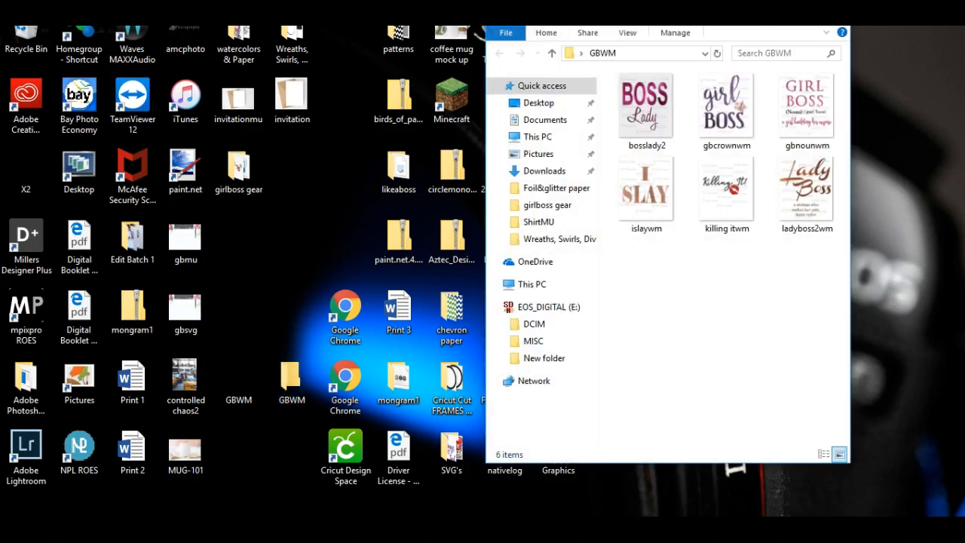
Maximize the GBWM folder window and compress the bosslady2 image into a zipped folder.
{"action": "left_click", "coordinate": [798, 14]}
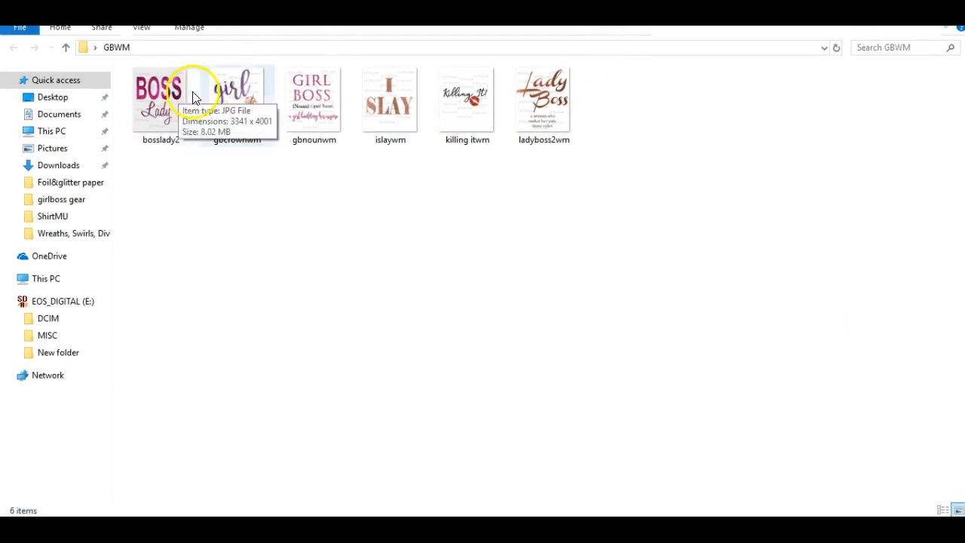
{"action": "left_click", "coordinate": [456, 102]}
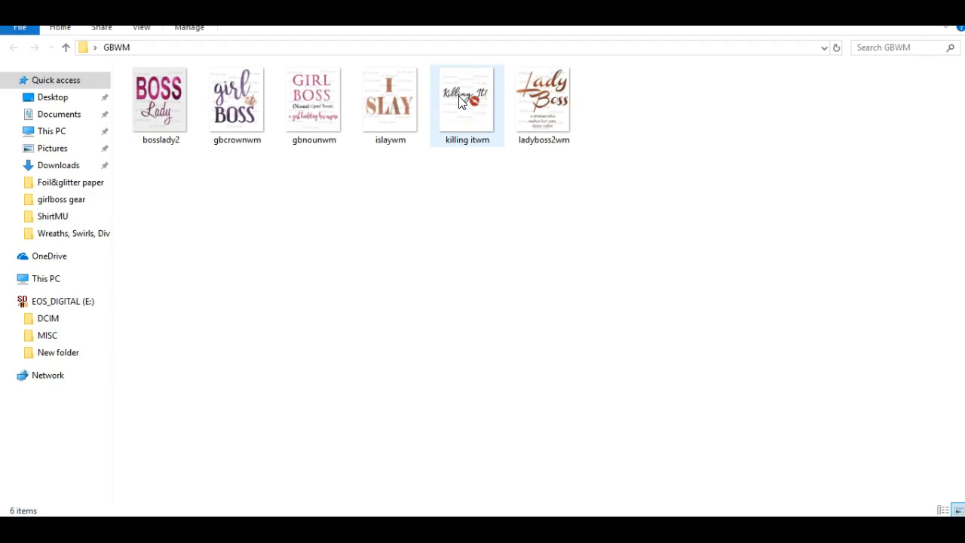
{"action": "left_click", "coordinate": [461, 102]}
{"action": "left_click", "coordinate": [159, 94]}
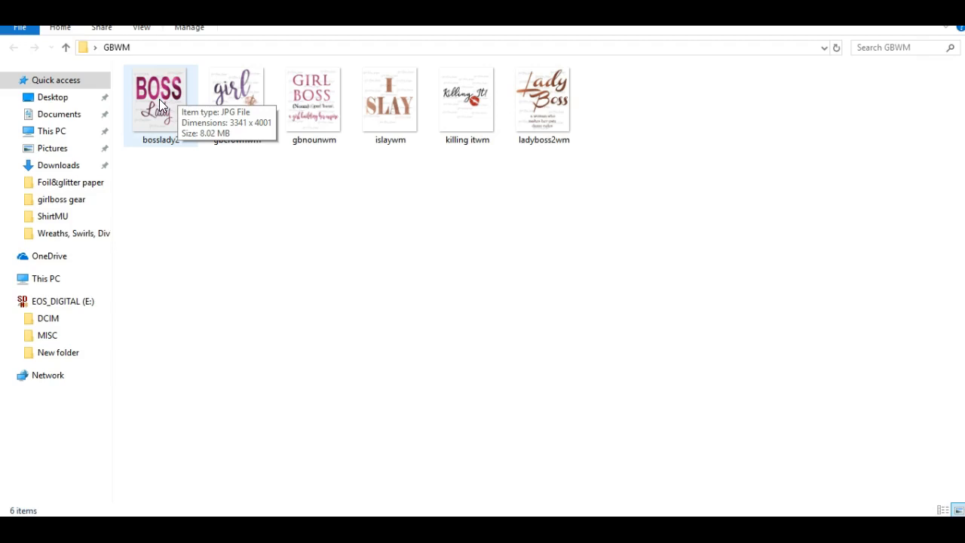
{"action": "left_click", "coordinate": [234, 97]}
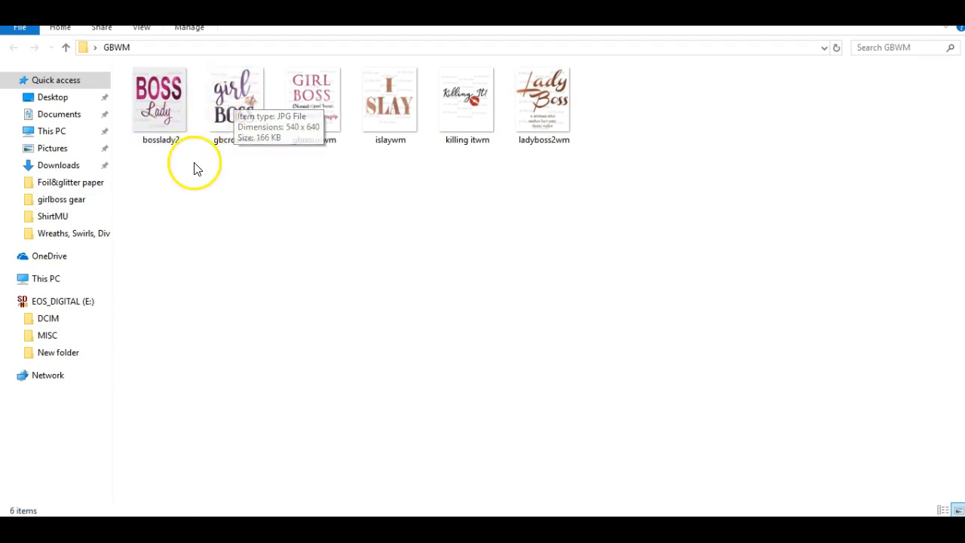
{"action": "left_click", "coordinate": [156, 107]}
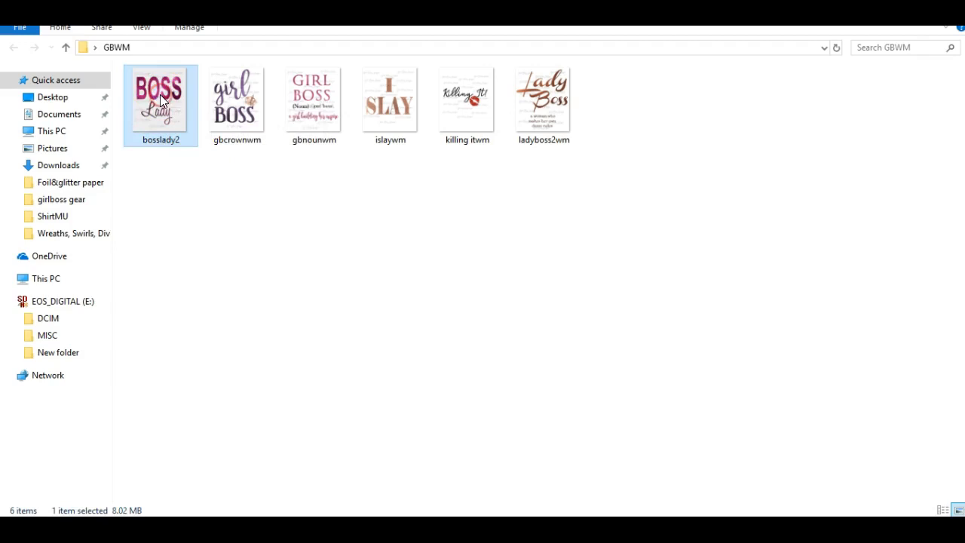
{"action": "right_click", "coordinate": [160, 97]}
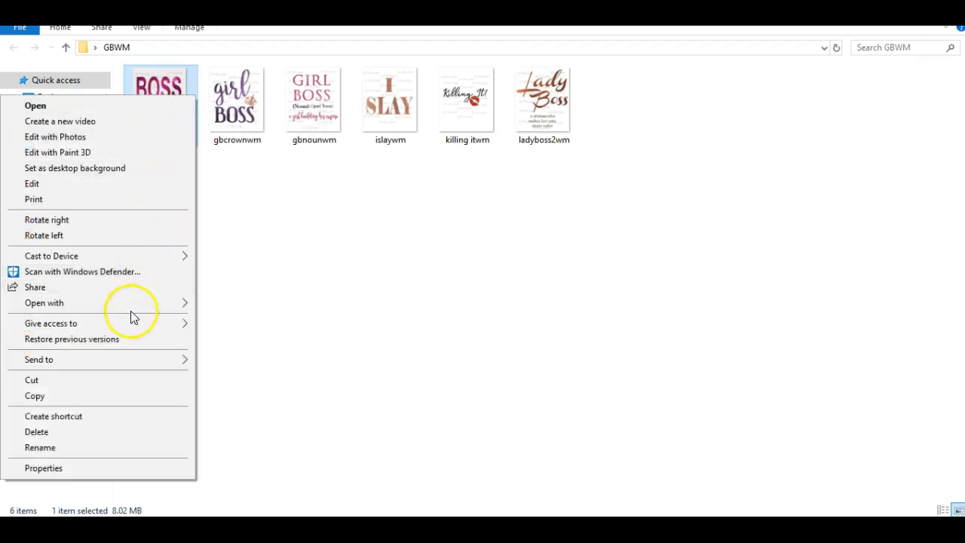
{"action": "mouse_move", "coordinate": [143, 357]}
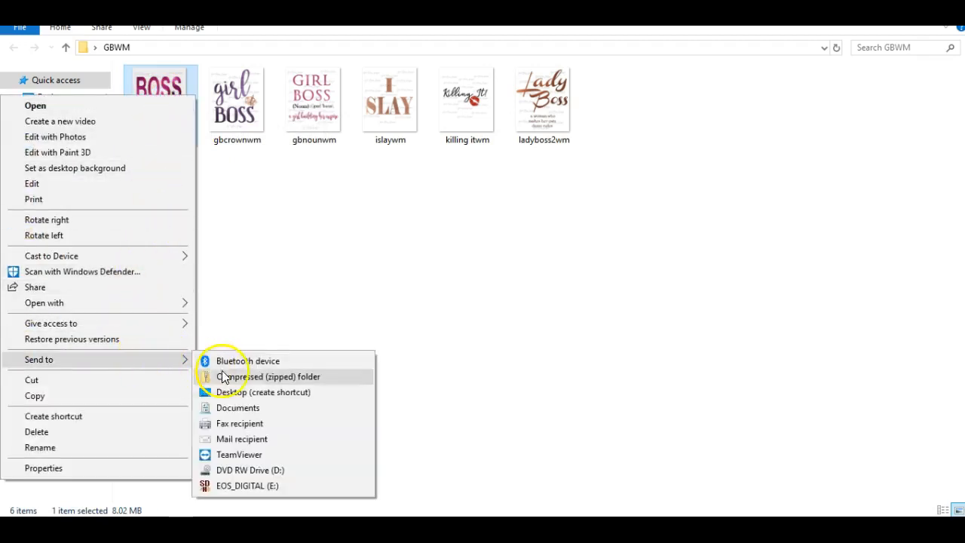
{"action": "left_click", "coordinate": [254, 378]}
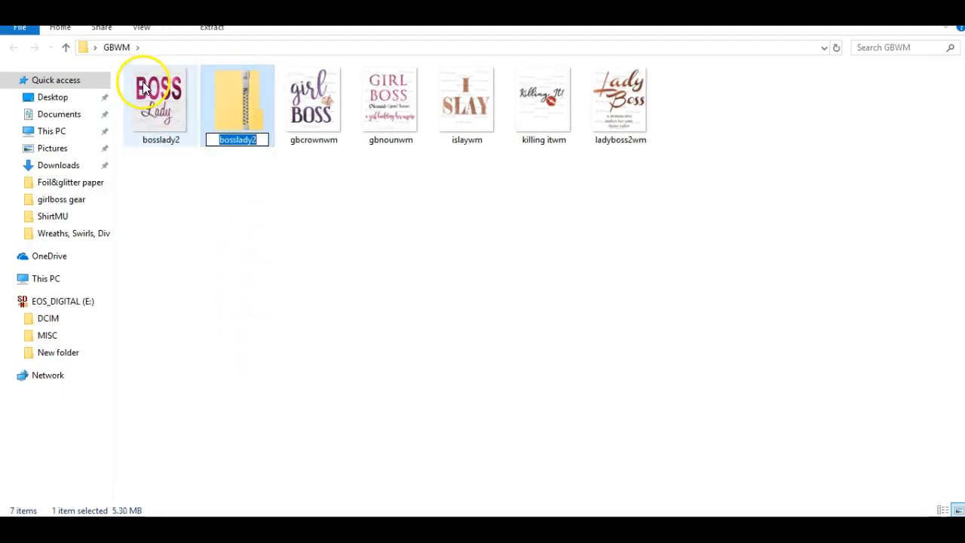
Add gbcrownwm, gbnounwm, islaywm, killing itwm and ladyboss2wm to the bosslady2 zipped folder.
{"action": "left_click_drag", "start_coordinate": [309, 94], "coordinate": [241, 112]}
{"action": "left_click_drag", "start_coordinate": [387, 85], "coordinate": [272, 108]}
{"action": "left_click_drag", "start_coordinate": [463, 95], "coordinate": [249, 107]}
{"action": "left_click_drag", "start_coordinate": [539, 97], "coordinate": [250, 104]}
{"action": "left_click_drag", "start_coordinate": [619, 104], "coordinate": [239, 106]}
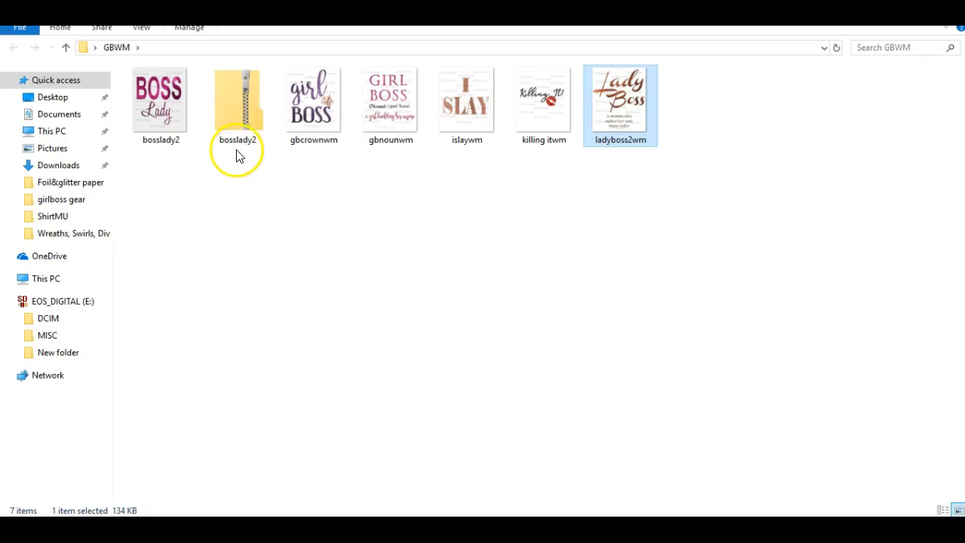
Rename the bosslady2 zipped folder to girlbosssvg and open it.
{"action": "right_click", "coordinate": [237, 108]}
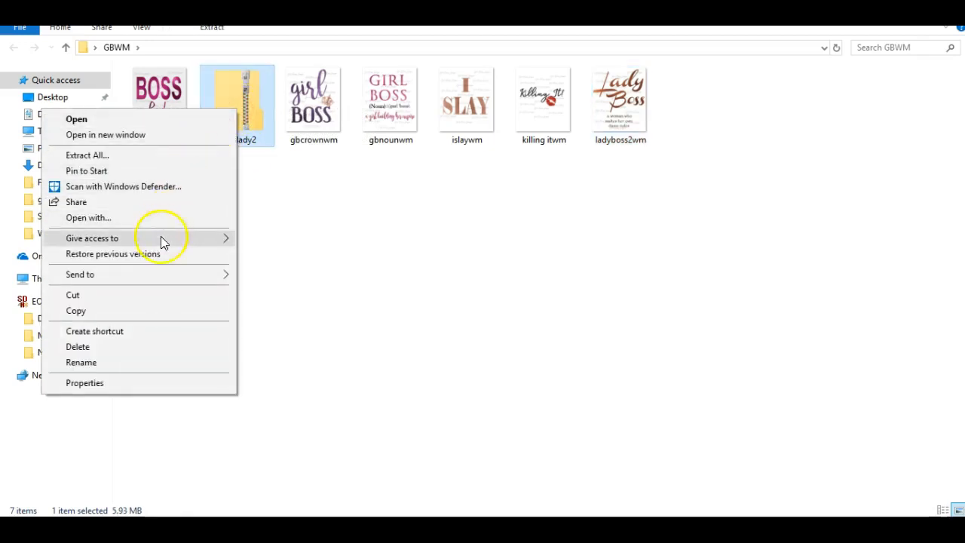
{"action": "mouse_move", "coordinate": [151, 275]}
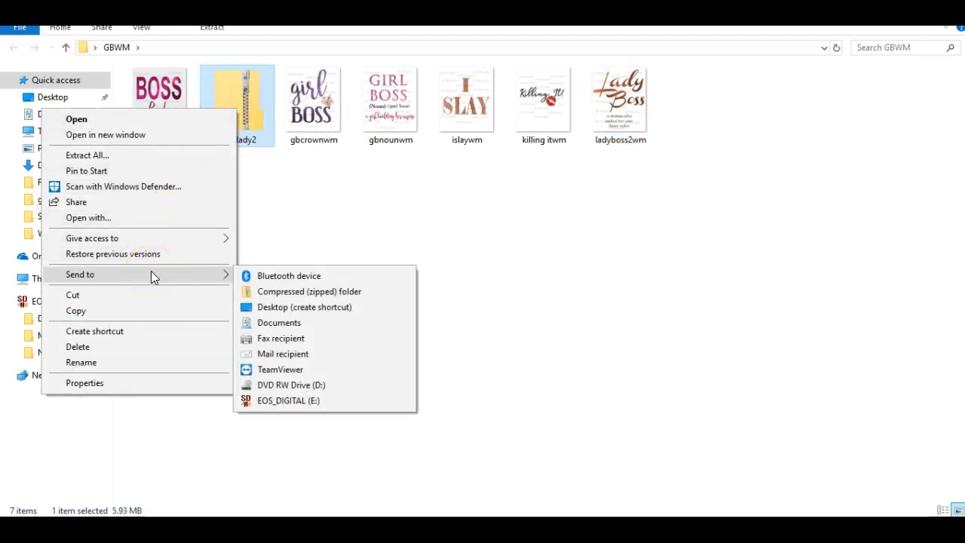
{"action": "left_click", "coordinate": [116, 361]}
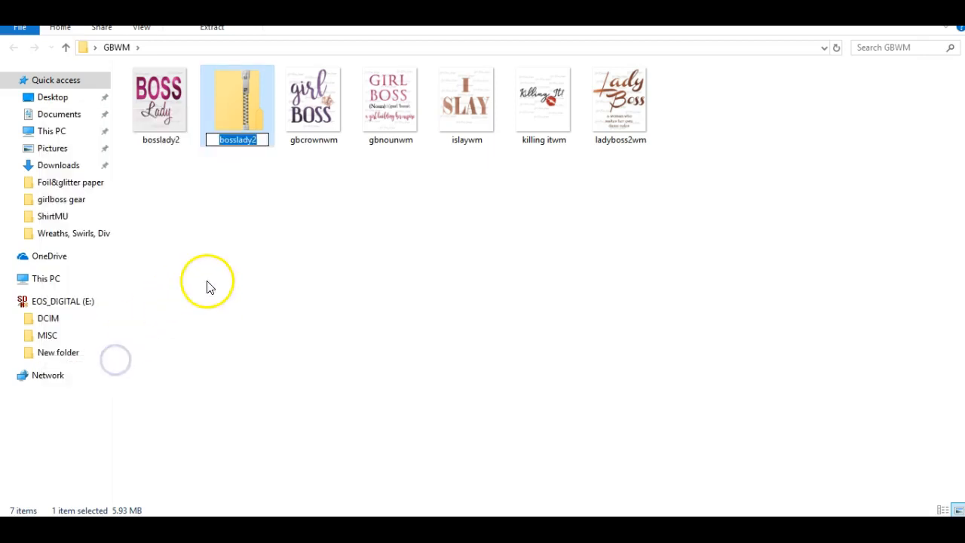
{"action": "type", "text": "gi"}
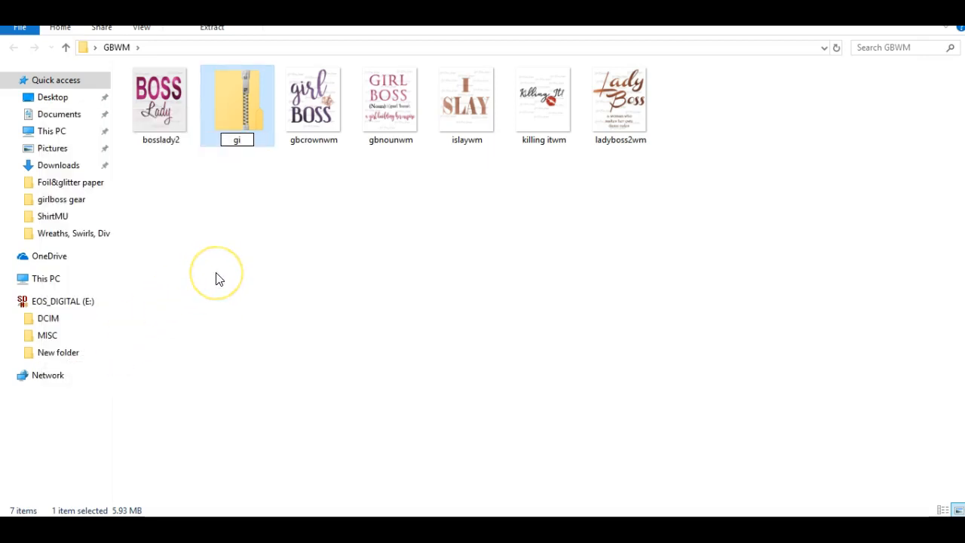
{"action": "type", "text": "rlboss"}
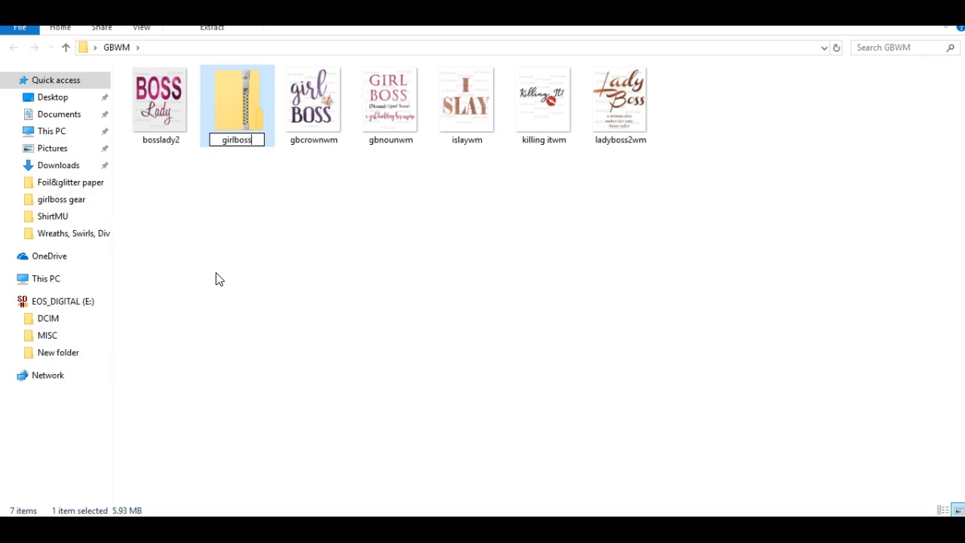
{"action": "type", "text": "svg"}
{"action": "left_click", "coordinate": [235, 253]}
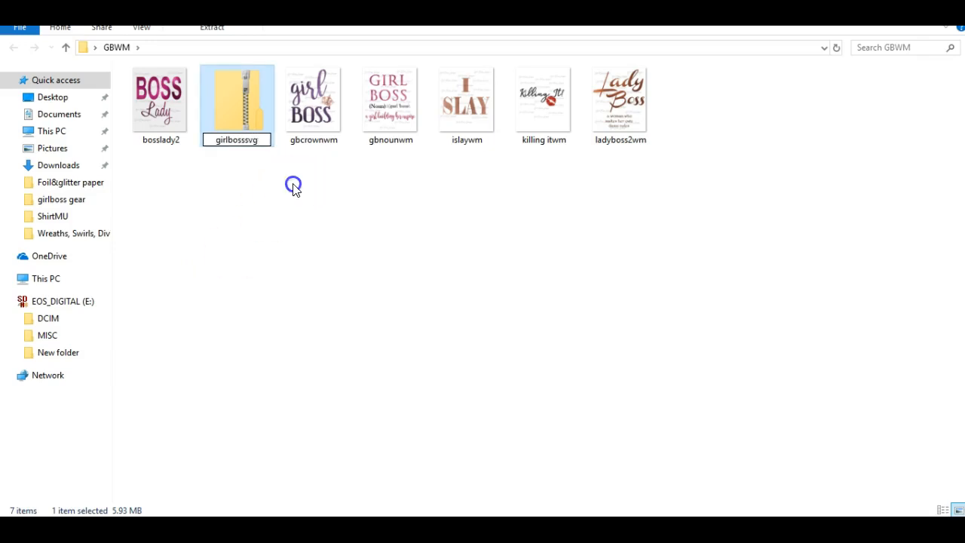
{"action": "left_click", "coordinate": [258, 101]}
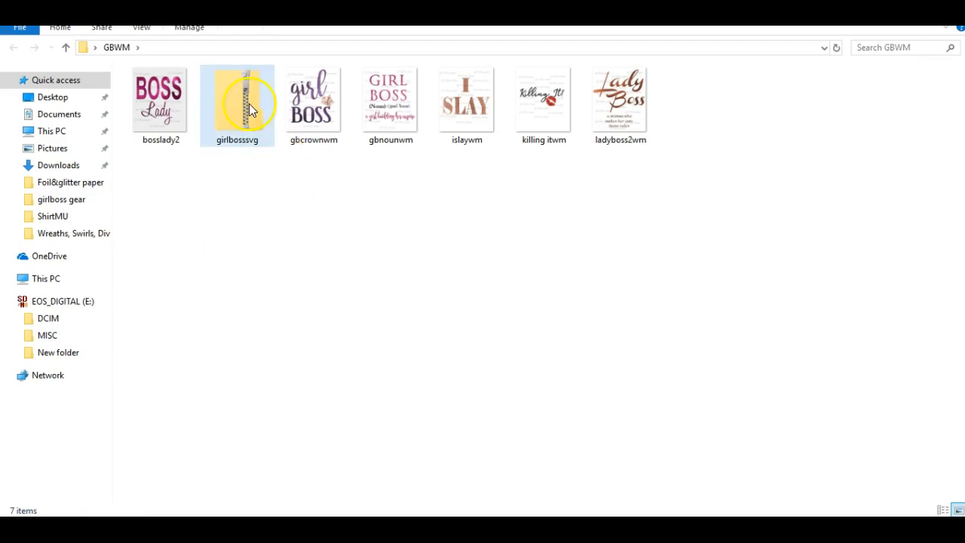
{"action": "double_click", "coordinate": [244, 102]}
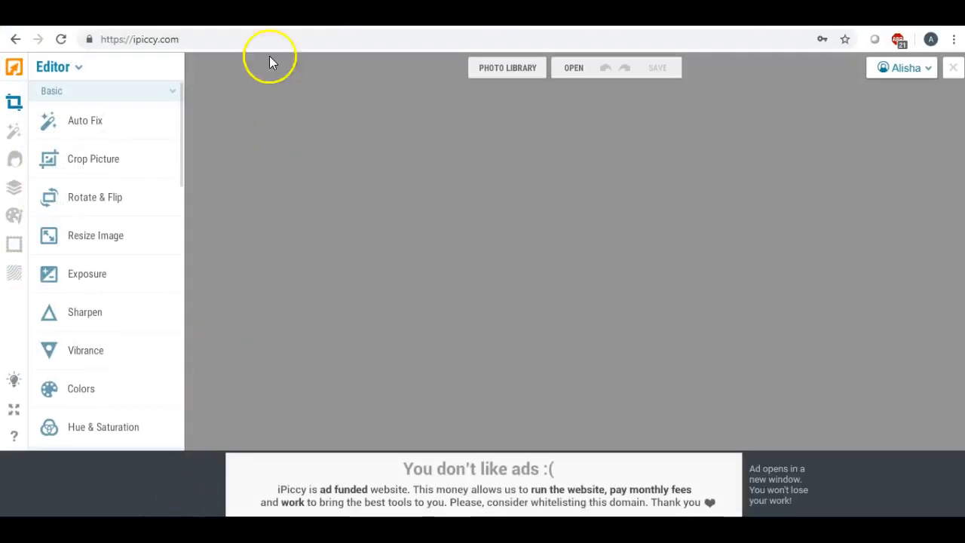
Switch to the new listing page in Etsy Shop Manager and add gbsvg from the Desktop as the first listing photo.
{"action": "left_click", "coordinate": [268, 38]}
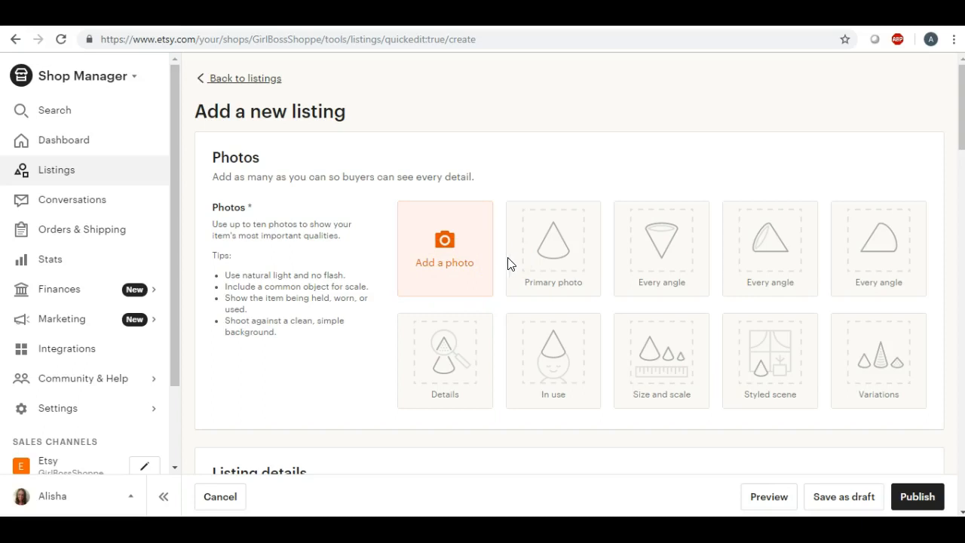
{"action": "left_click", "coordinate": [449, 240]}
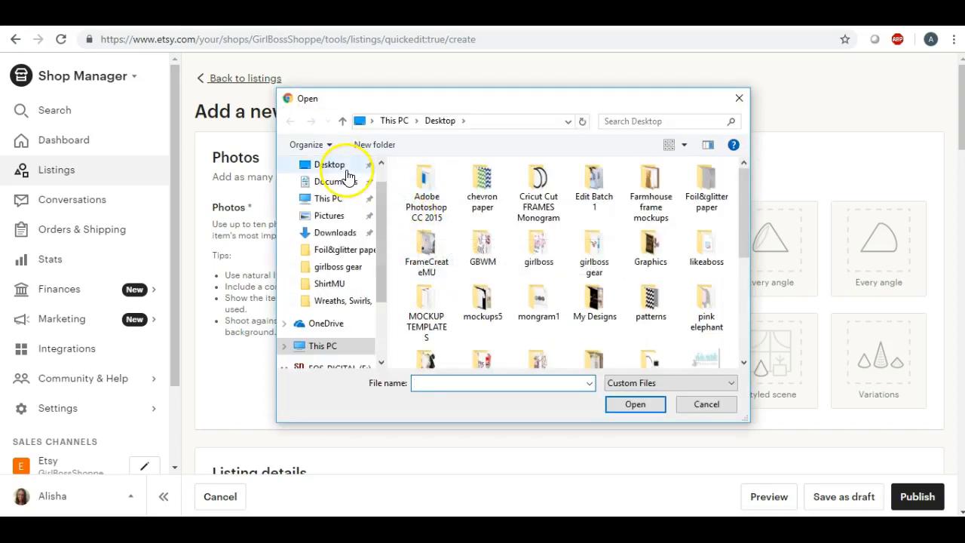
{"action": "left_click", "coordinate": [344, 167]}
{"action": "scroll", "coordinate": [530, 245], "scroll_direction": "down", "scroll_amount": 1}
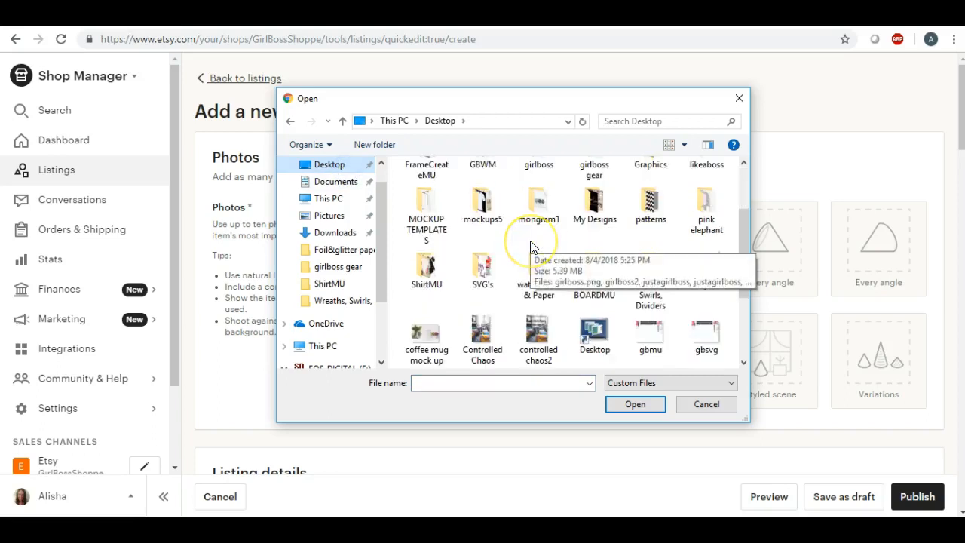
{"action": "scroll", "coordinate": [530, 245], "scroll_direction": "down", "scroll_amount": 2}
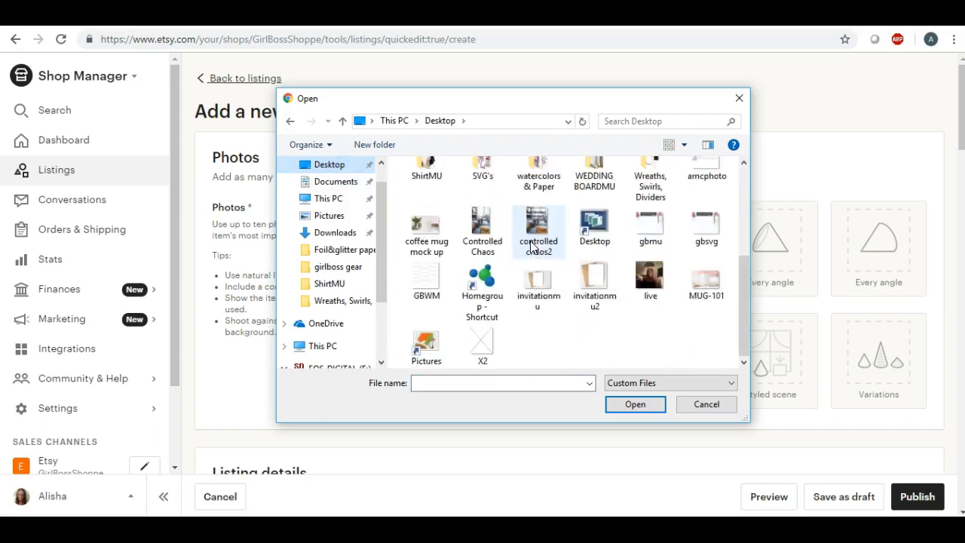
{"action": "scroll", "coordinate": [532, 247], "scroll_direction": "up", "scroll_amount": 1}
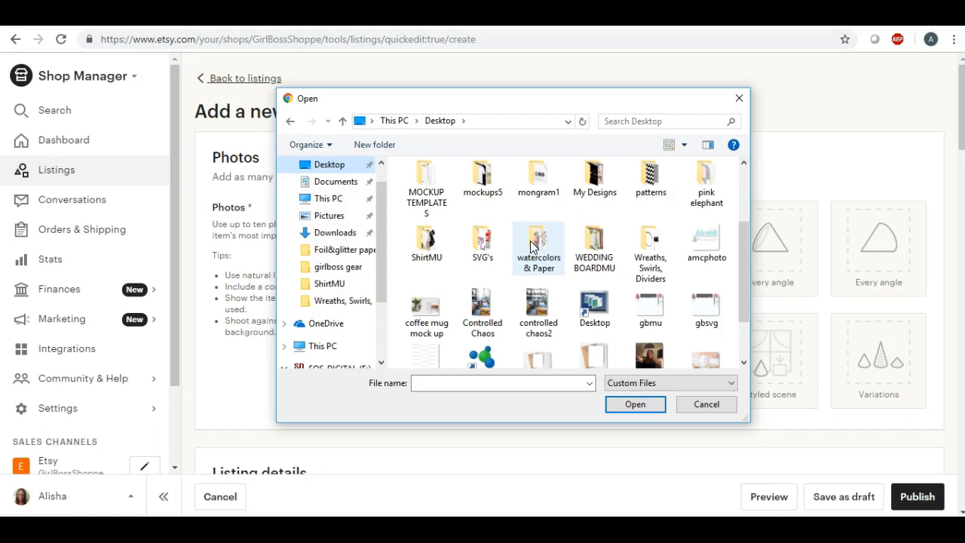
{"action": "left_click", "coordinate": [705, 303]}
{"action": "double_click", "coordinate": [704, 307]}
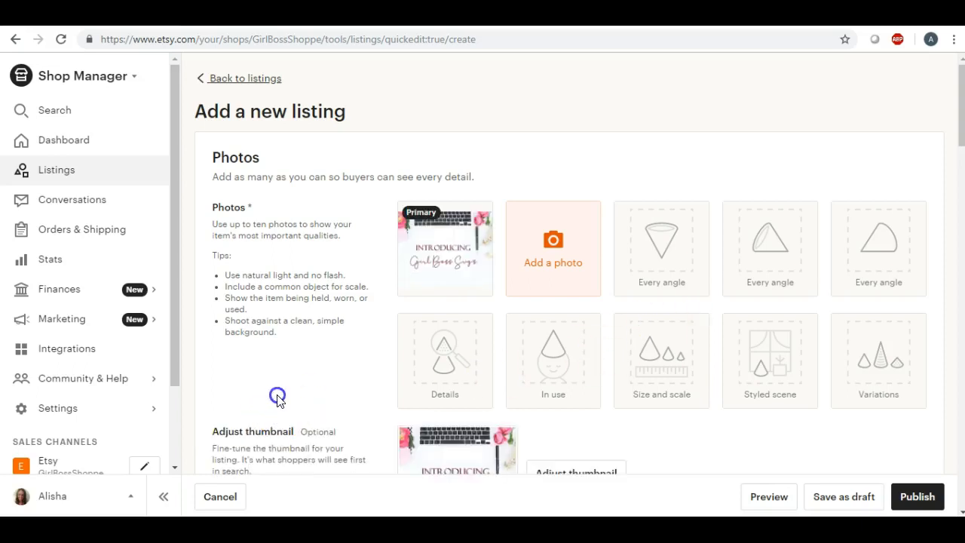
Add bosslady2 from the Desktop's GBWM folder as the second listing photo.
{"action": "scroll", "coordinate": [600, 394], "scroll_direction": "down", "scroll_amount": 1}
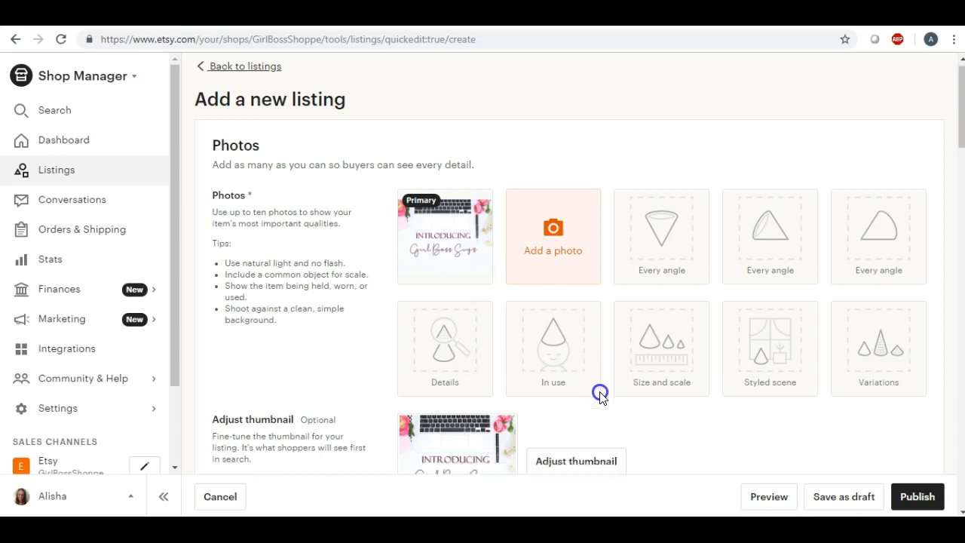
{"action": "left_click", "coordinate": [525, 272]}
{"action": "left_click", "coordinate": [421, 286]}
{"action": "left_click", "coordinate": [596, 334]}
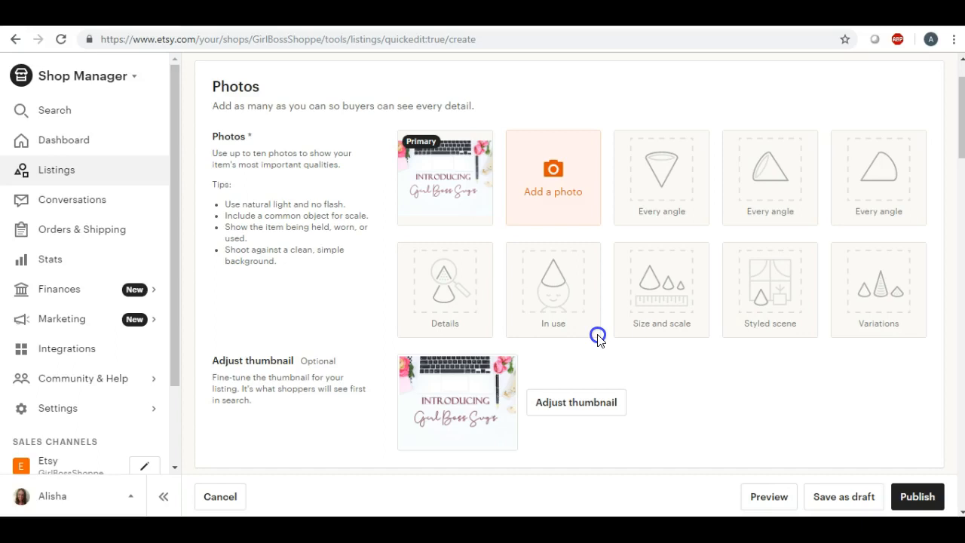
{"action": "left_click", "coordinate": [554, 172]}
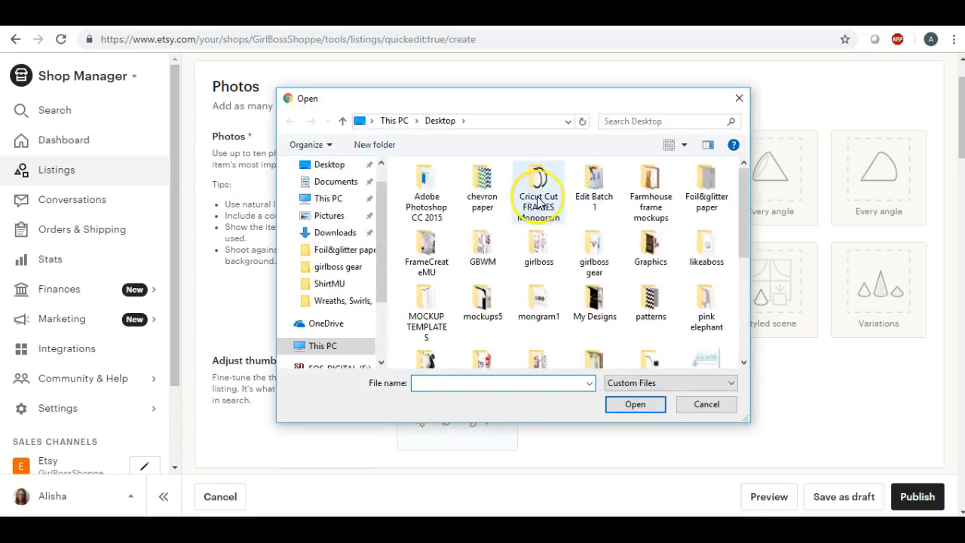
{"action": "double_click", "coordinate": [482, 245]}
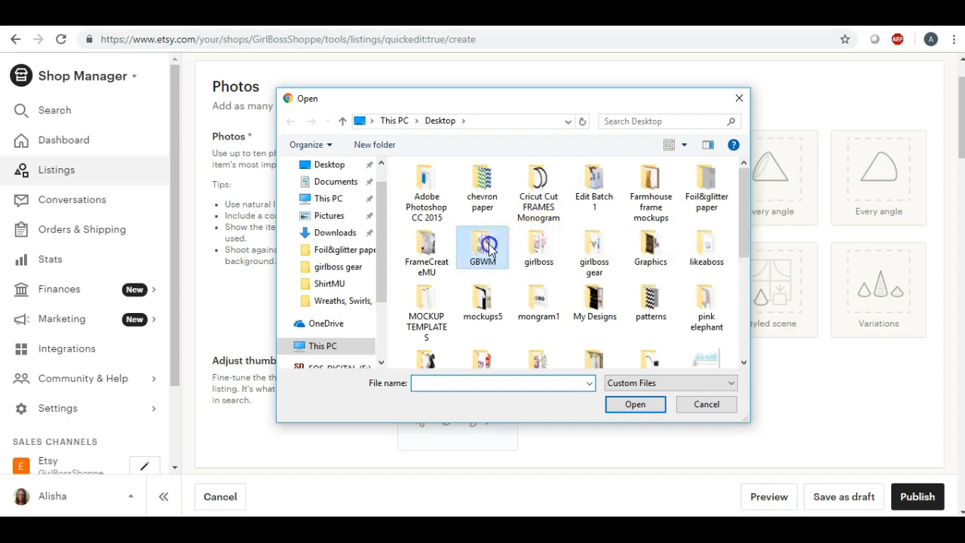
{"action": "left_click", "coordinate": [439, 188]}
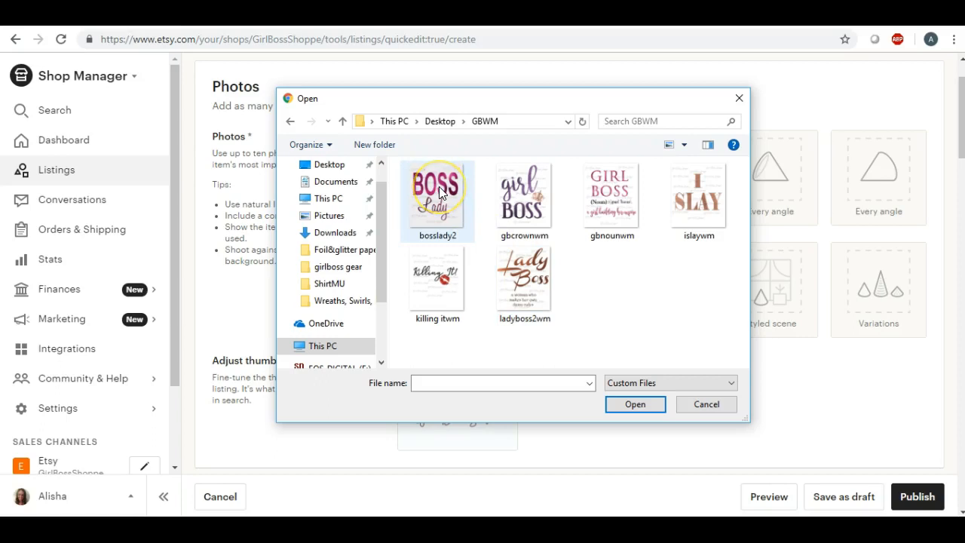
{"action": "double_click", "coordinate": [438, 186]}
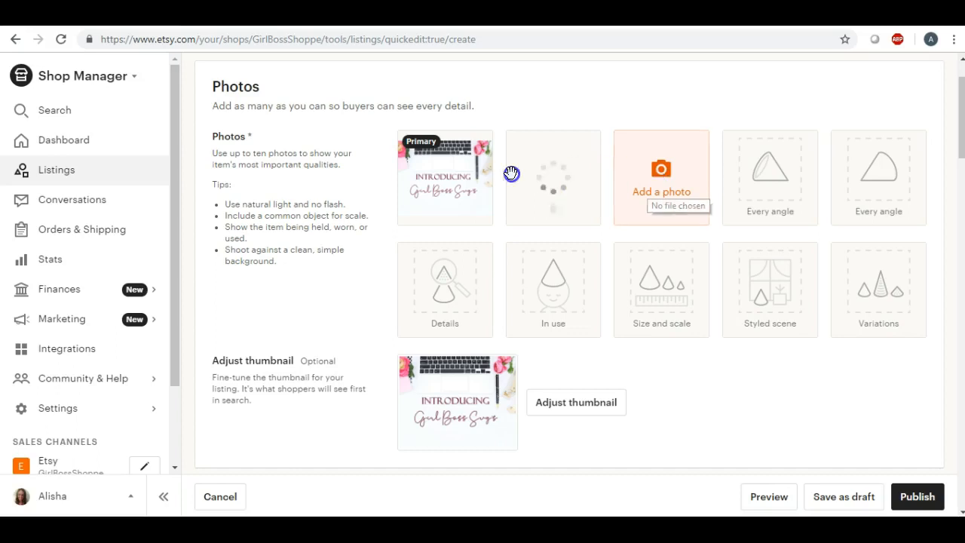
Add gbcrownwm and gbnounwm from the GBWM folder as the third and fourth listing photos.
{"action": "left_click", "coordinate": [665, 174]}
{"action": "left_click", "coordinate": [533, 188]}
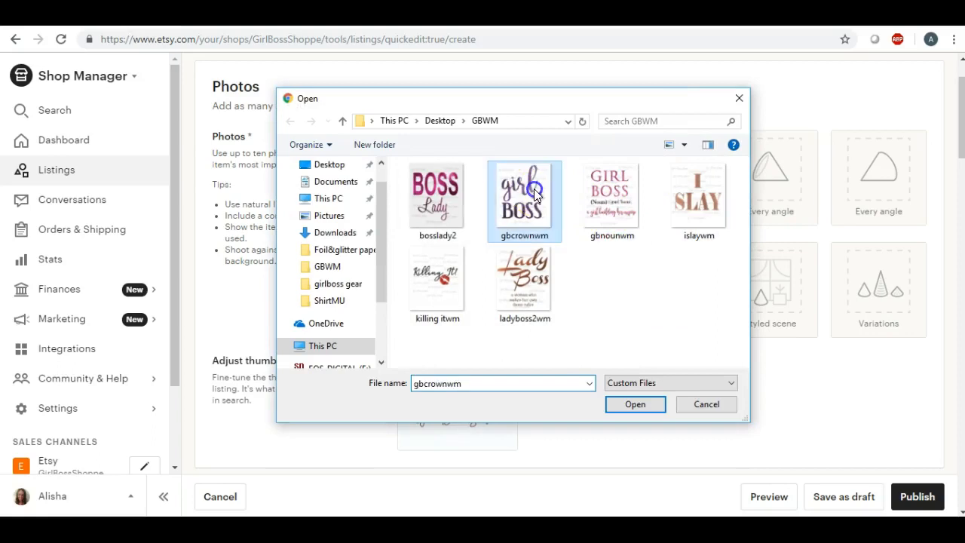
{"action": "double_click", "coordinate": [533, 188]}
{"action": "left_click", "coordinate": [770, 176]}
{"action": "left_click", "coordinate": [612, 200]}
{"action": "double_click", "coordinate": [611, 200]}
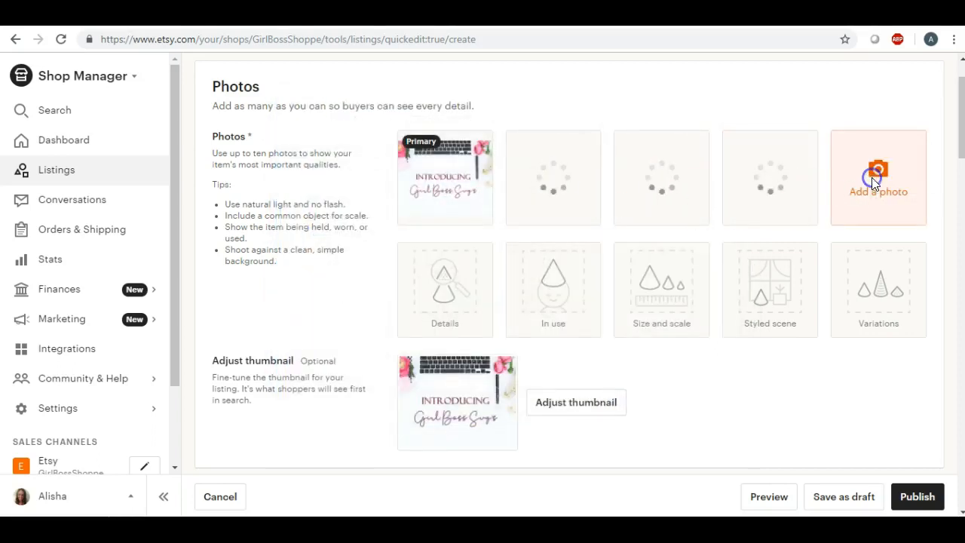
Add islaywm, killing itwm and ladyboss2wm from the GBWM folder as the next three listing photos.
{"action": "left_click", "coordinate": [871, 177]}
{"action": "left_click", "coordinate": [668, 209]}
{"action": "double_click", "coordinate": [668, 209]}
{"action": "left_click", "coordinate": [455, 284]}
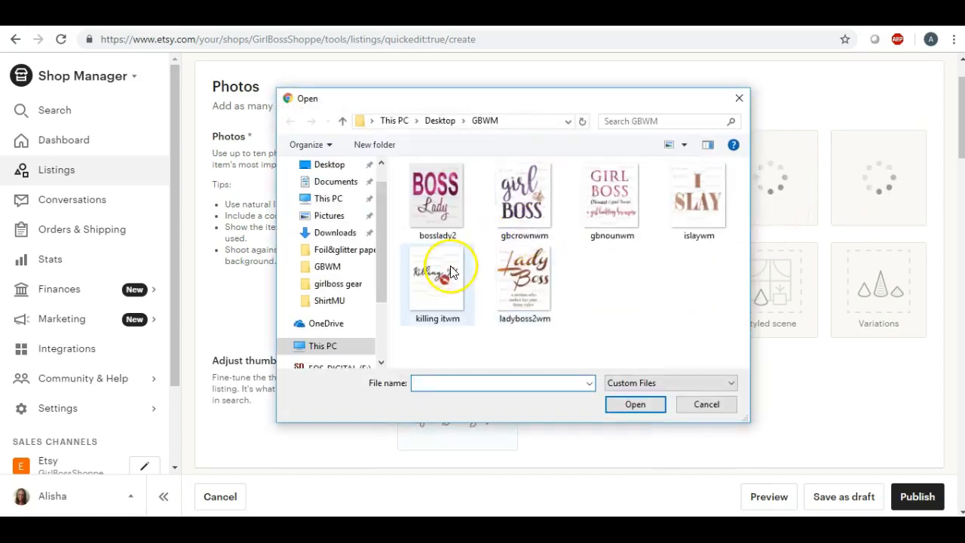
{"action": "double_click", "coordinate": [450, 271]}
{"action": "left_click", "coordinate": [546, 276]}
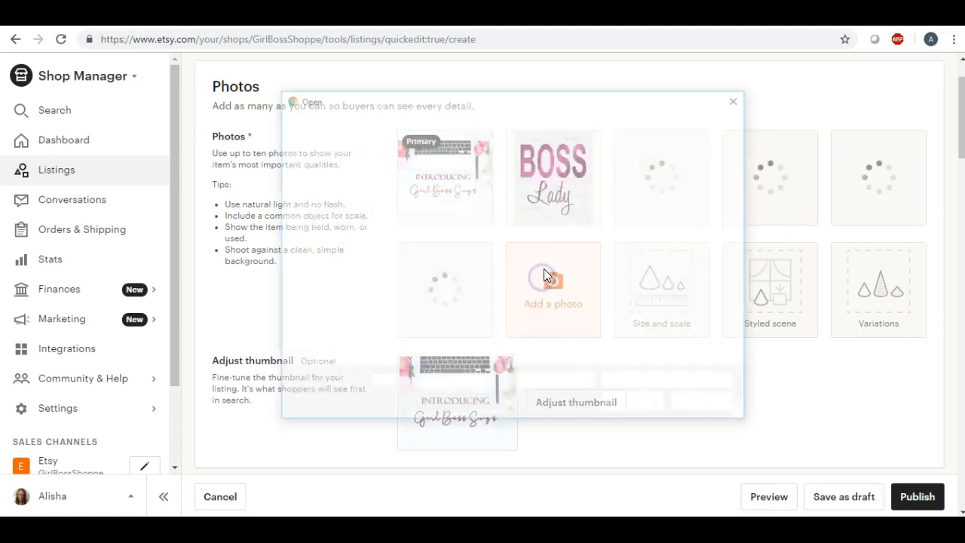
{"action": "left_click", "coordinate": [519, 262]}
{"action": "double_click", "coordinate": [519, 262]}
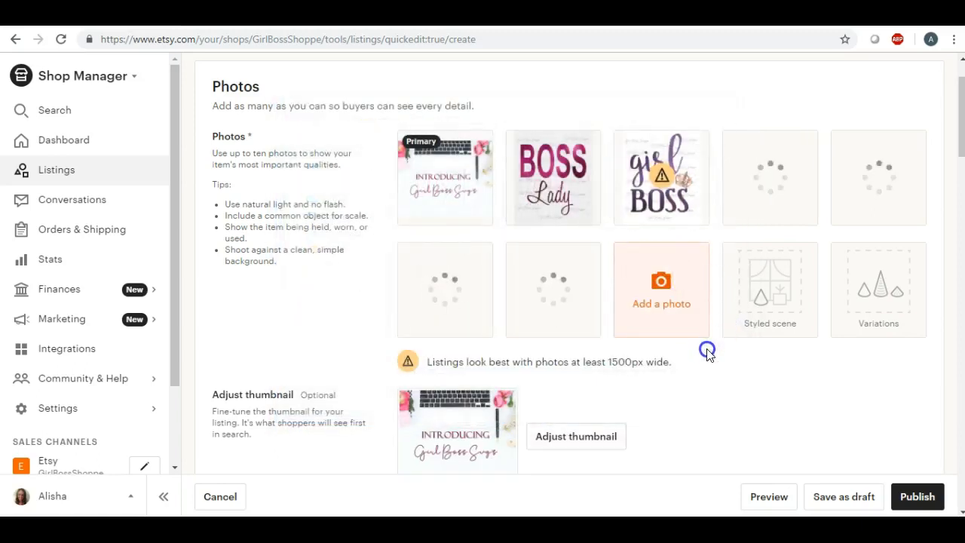
{"action": "mouse_move", "coordinate": [666, 178]}
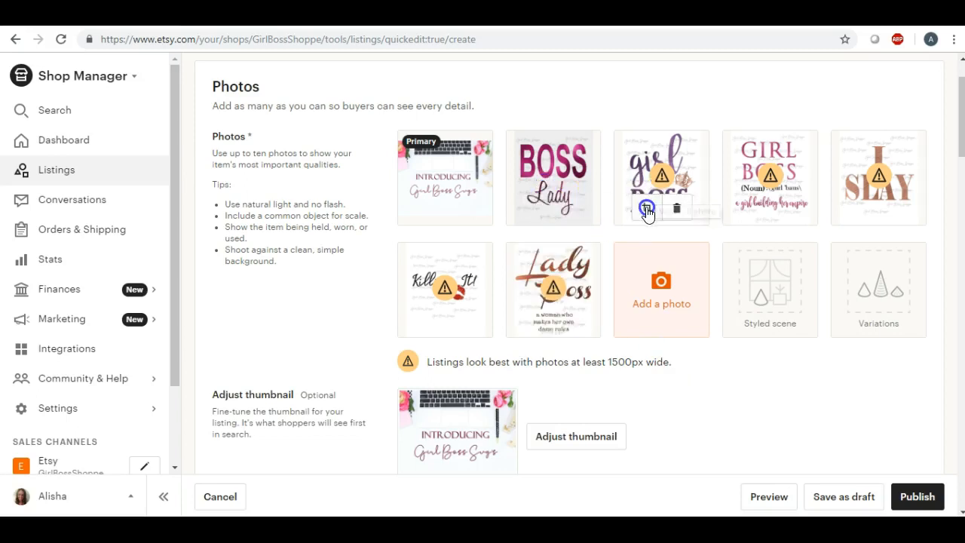
Set the new listing's type to Digital.
{"action": "scroll", "coordinate": [722, 369], "scroll_direction": "down", "scroll_amount": 2}
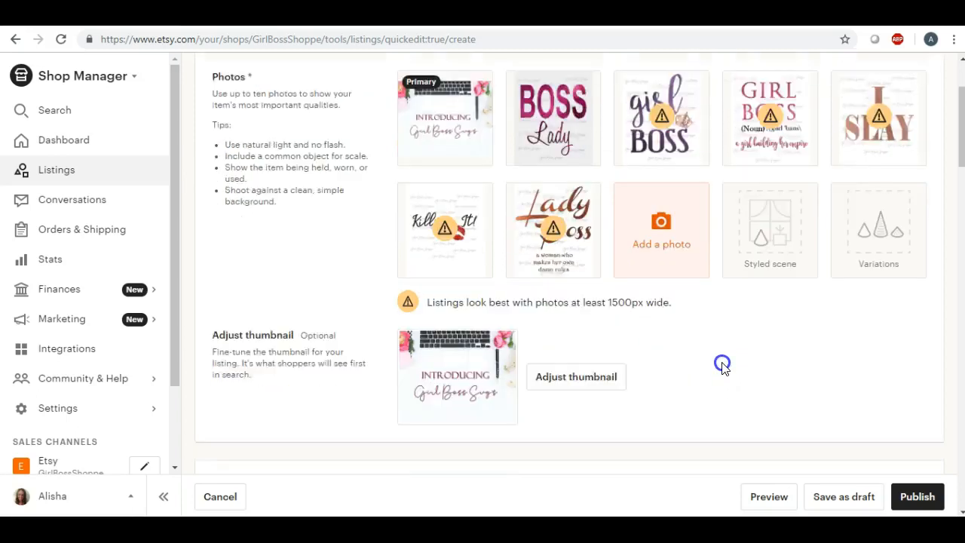
{"action": "scroll", "coordinate": [722, 365], "scroll_direction": "up", "scroll_amount": 3}
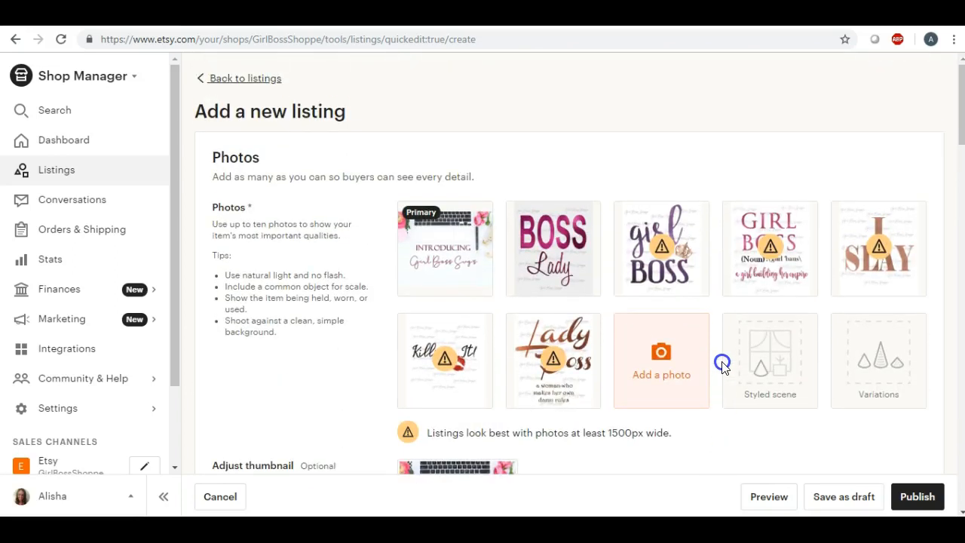
{"action": "scroll", "coordinate": [722, 366], "scroll_direction": "down", "scroll_amount": 8}
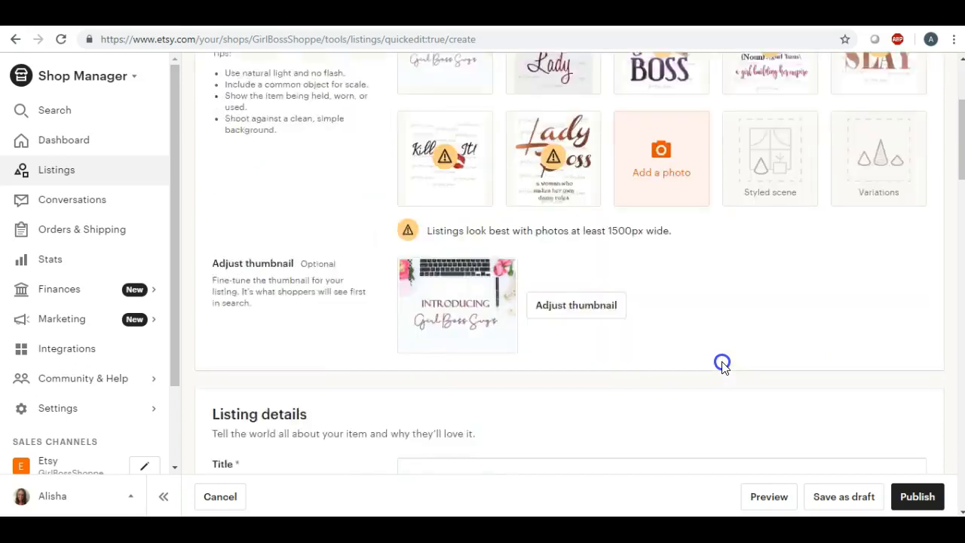
{"action": "scroll", "coordinate": [721, 365], "scroll_direction": "down", "scroll_amount": 1}
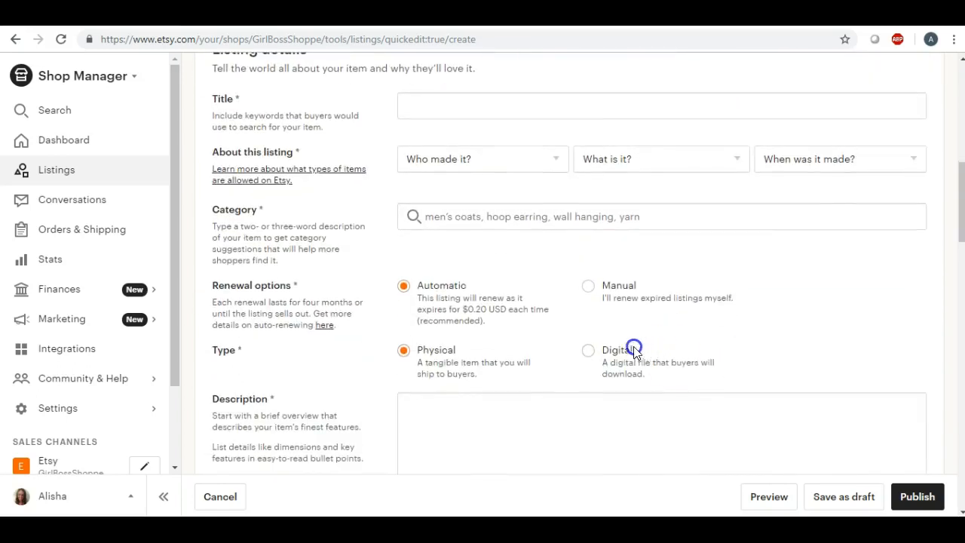
{"action": "left_click", "coordinate": [590, 352]}
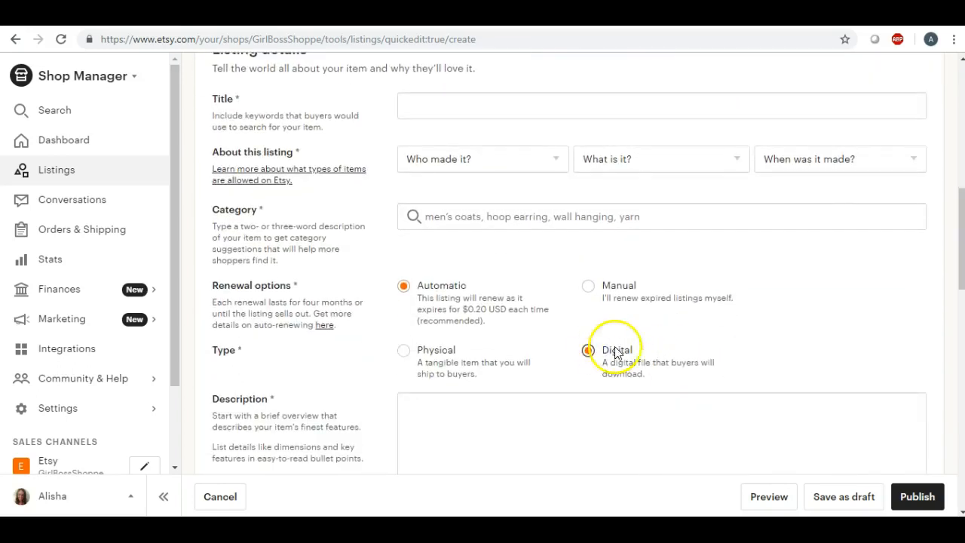
Turn off the option that lets buyers request customization of this listing.
{"action": "scroll", "coordinate": [673, 339], "scroll_direction": "up", "scroll_amount": 2}
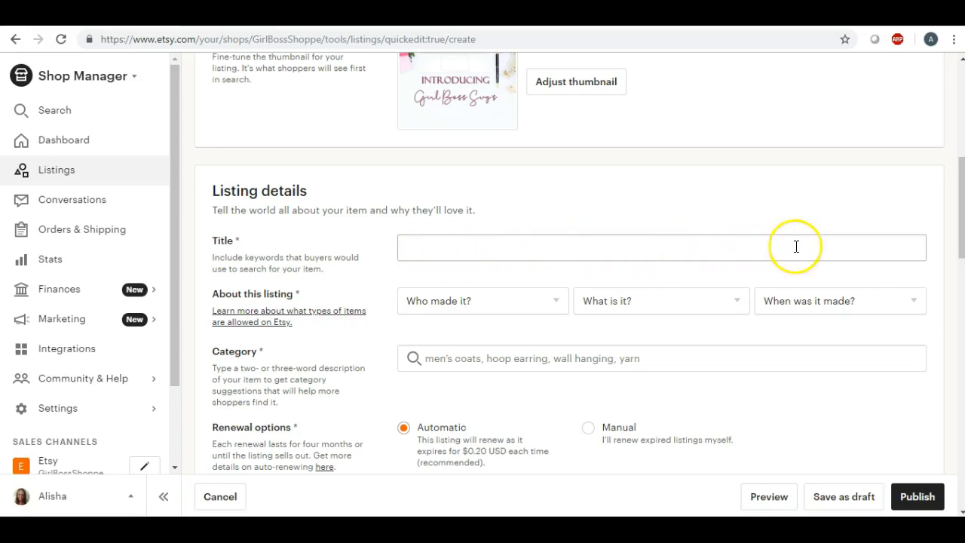
{"action": "scroll", "coordinate": [695, 360], "scroll_direction": "down", "scroll_amount": 3}
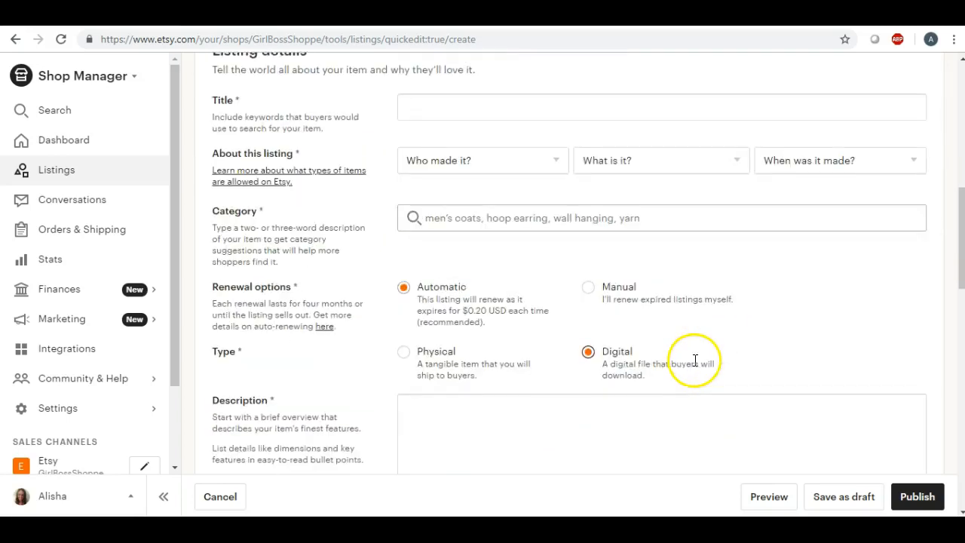
{"action": "scroll", "coordinate": [636, 349], "scroll_direction": "down", "scroll_amount": 1}
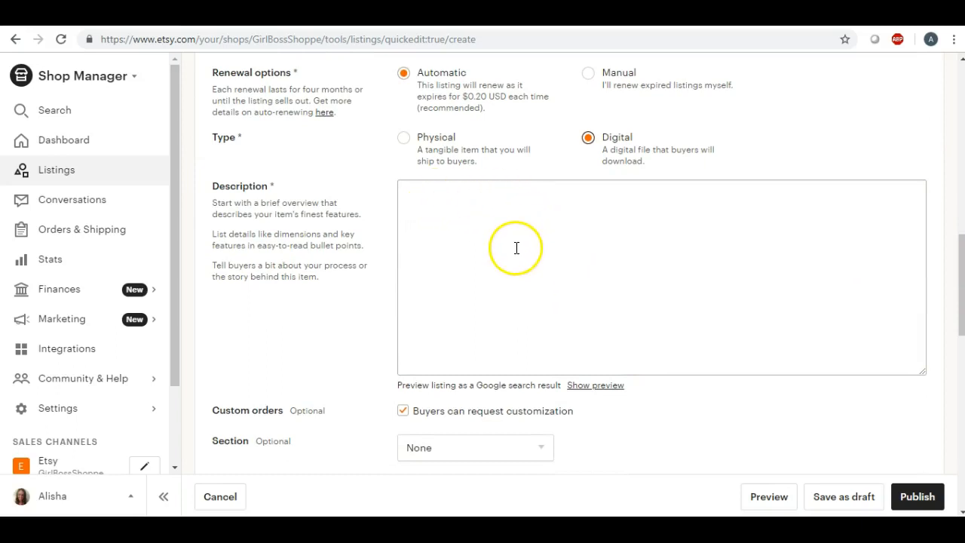
{"action": "scroll", "coordinate": [586, 239], "scroll_direction": "down", "scroll_amount": 1}
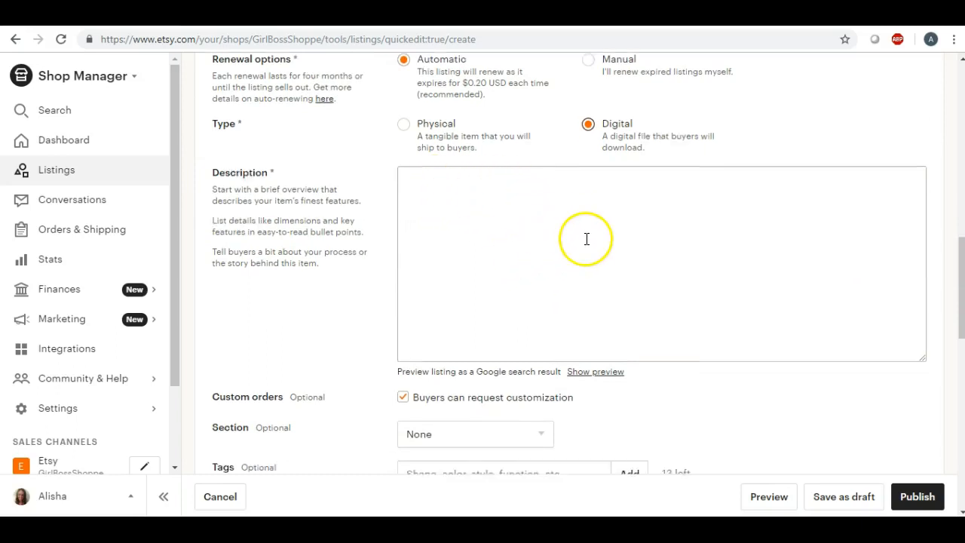
{"action": "left_click", "coordinate": [403, 340]}
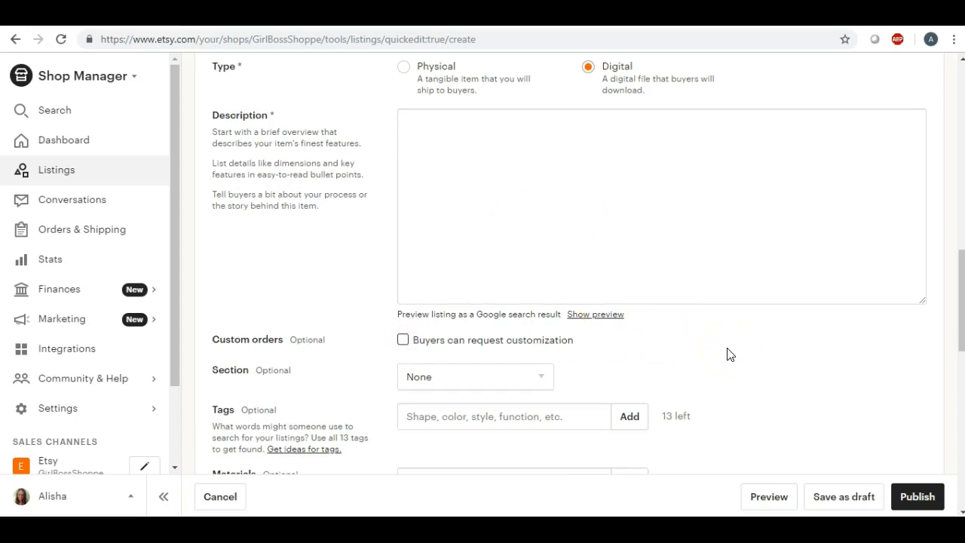
Upload the zipped girlbosssvg file from the GBWM folder as the listing's digital file.
{"action": "scroll", "coordinate": [729, 354], "scroll_direction": "down", "scroll_amount": 2}
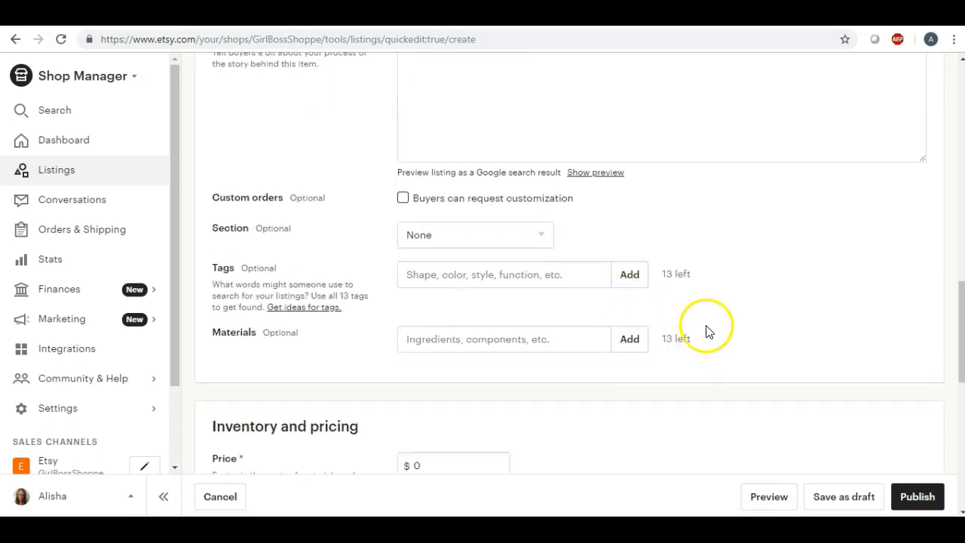
{"action": "scroll", "coordinate": [708, 332], "scroll_direction": "down", "scroll_amount": 5}
{"action": "scroll", "coordinate": [614, 322], "scroll_direction": "down", "scroll_amount": 3}
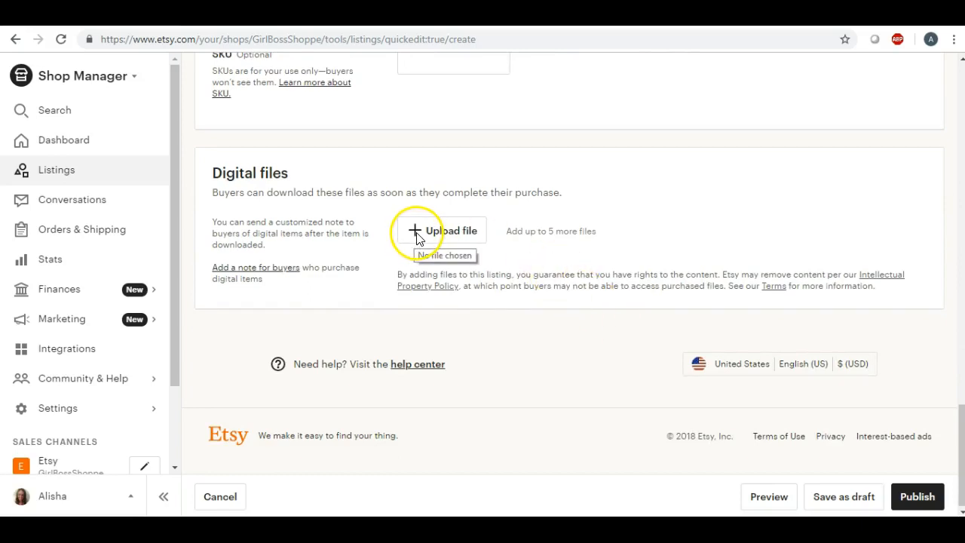
{"action": "left_click", "coordinate": [419, 238]}
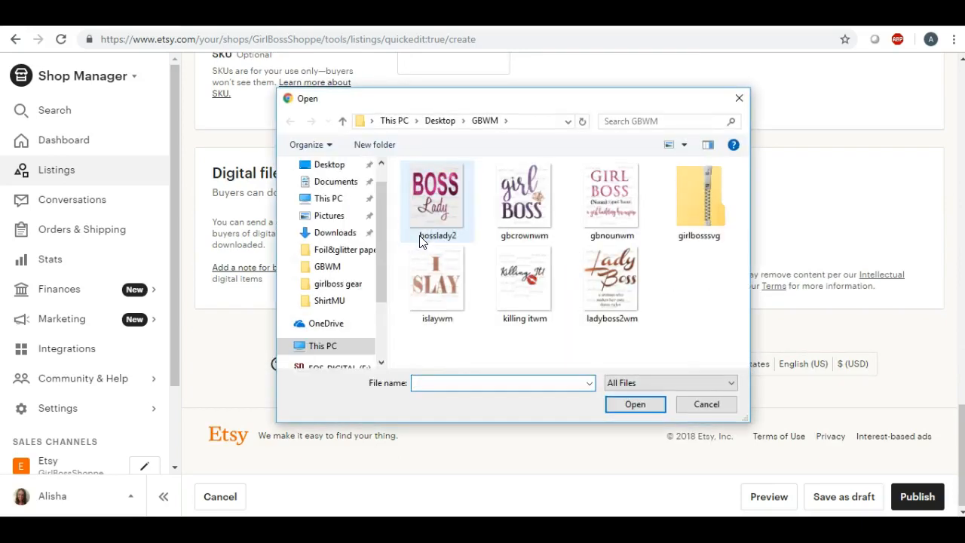
{"action": "double_click", "coordinate": [697, 208]}
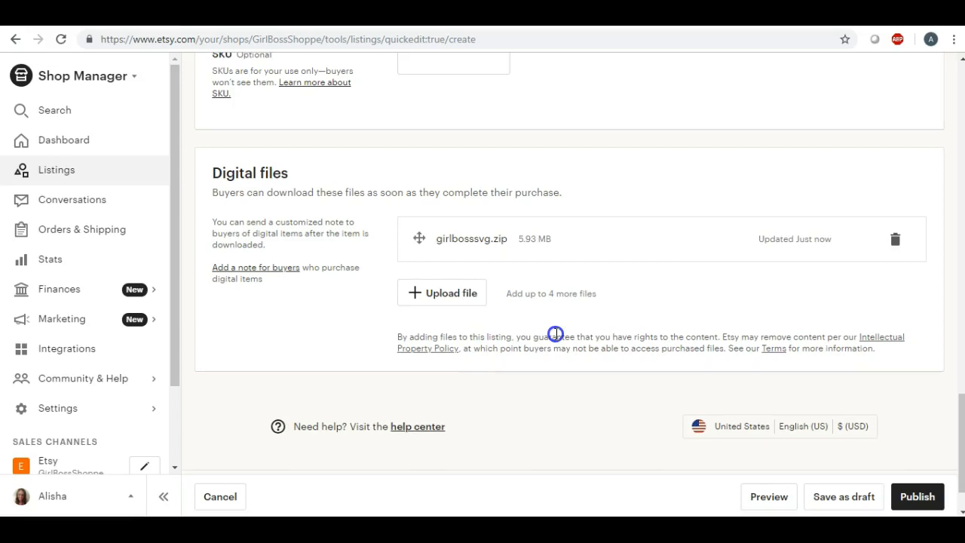
View the third listing photo, the purple girl BOSS design with the crown, at full size and close it.
{"action": "scroll", "coordinate": [570, 325], "scroll_direction": "up", "scroll_amount": 10}
{"action": "scroll", "coordinate": [575, 312], "scroll_direction": "up", "scroll_amount": 8}
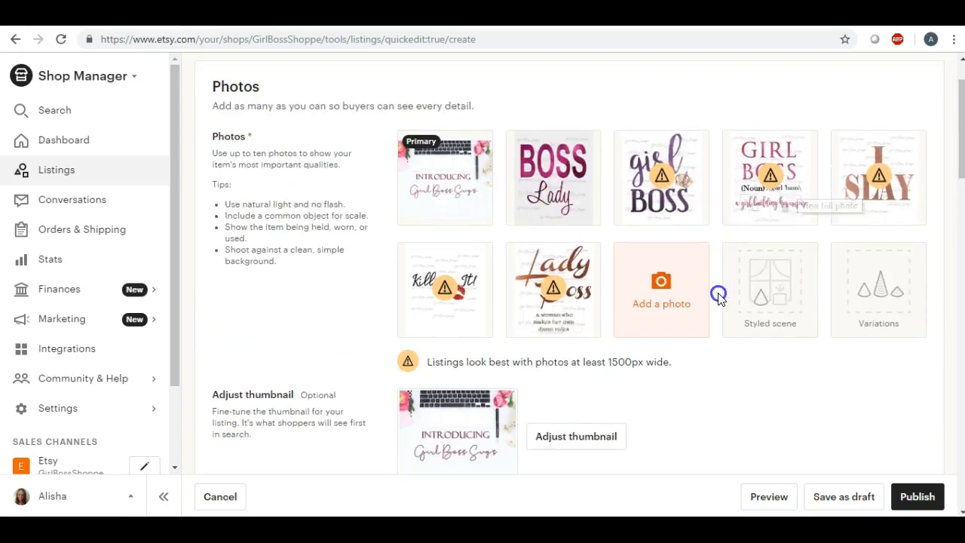
{"action": "scroll", "coordinate": [717, 324], "scroll_direction": "down", "scroll_amount": 1}
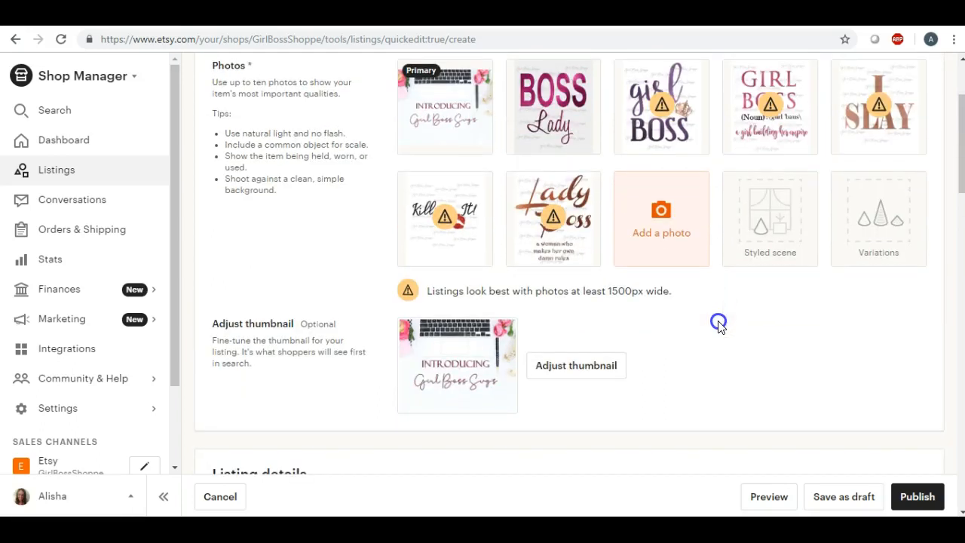
{"action": "scroll", "coordinate": [717, 324], "scroll_direction": "up", "scroll_amount": 2}
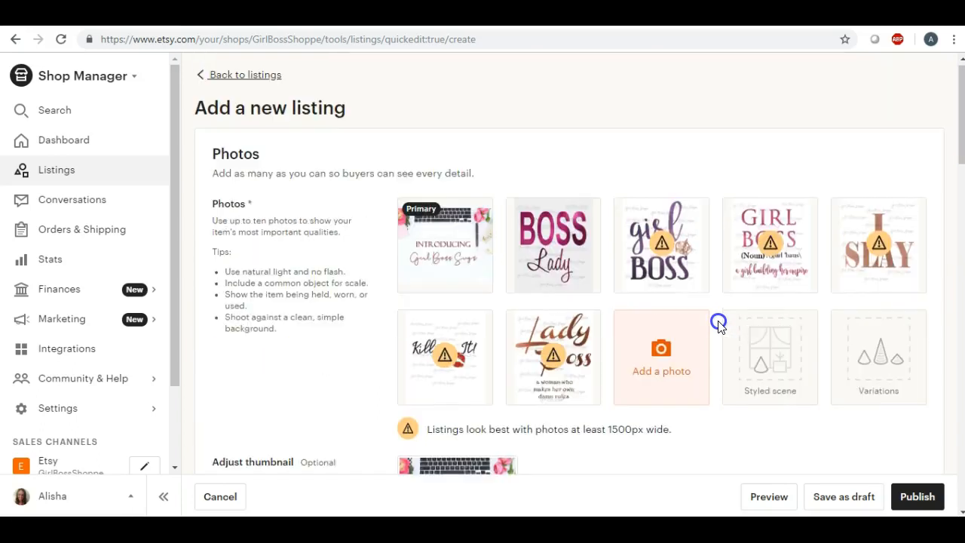
{"action": "scroll", "coordinate": [717, 324], "scroll_direction": "down", "scroll_amount": 4}
{"action": "scroll", "coordinate": [717, 324], "scroll_direction": "down", "scroll_amount": 1}
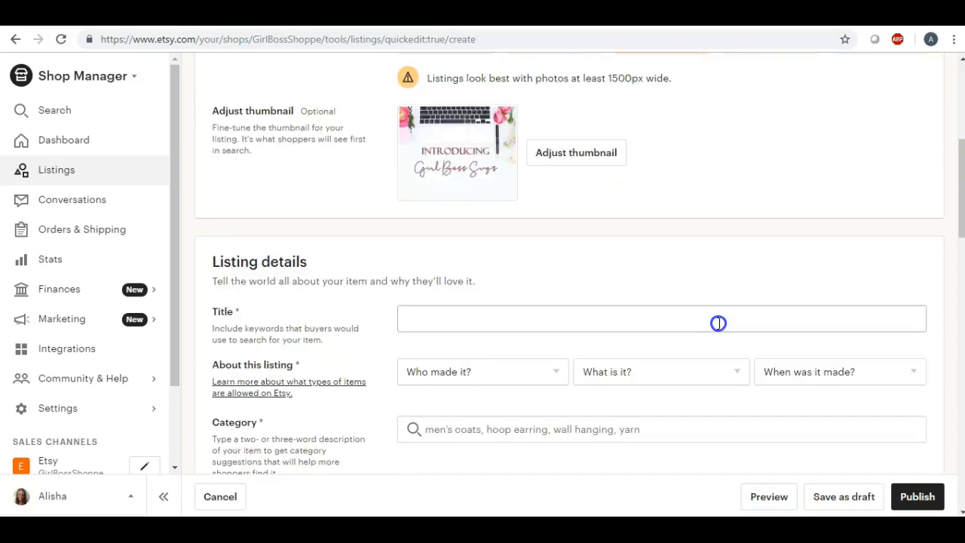
{"action": "scroll", "coordinate": [717, 325], "scroll_direction": "up", "scroll_amount": 2}
{"action": "scroll", "coordinate": [682, 271], "scroll_direction": "up", "scroll_amount": 2}
{"action": "left_click", "coordinate": [673, 258]}
{"action": "mouse_move", "coordinate": [665, 175]}
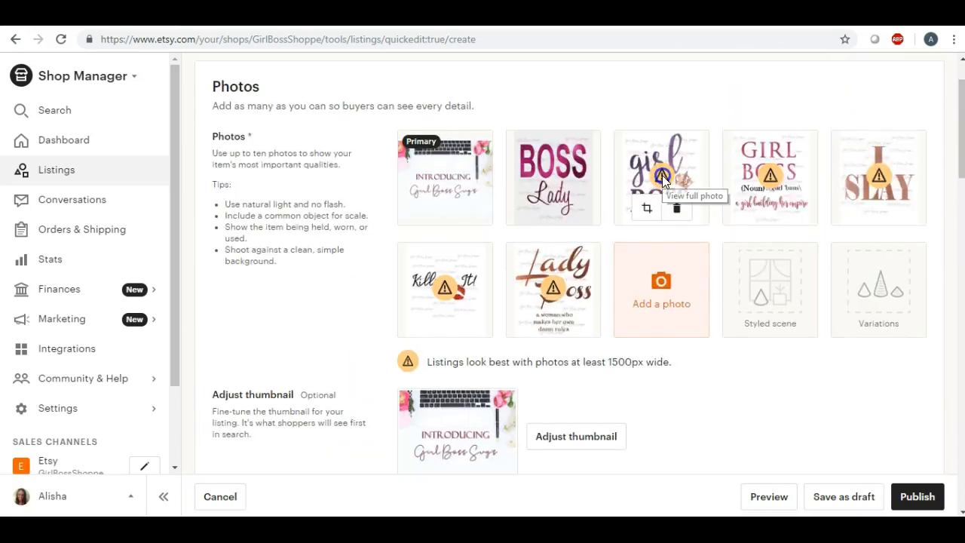
{"action": "left_click", "coordinate": [661, 175]}
{"action": "scroll", "coordinate": [566, 294], "scroll_direction": "down", "scroll_amount": 2}
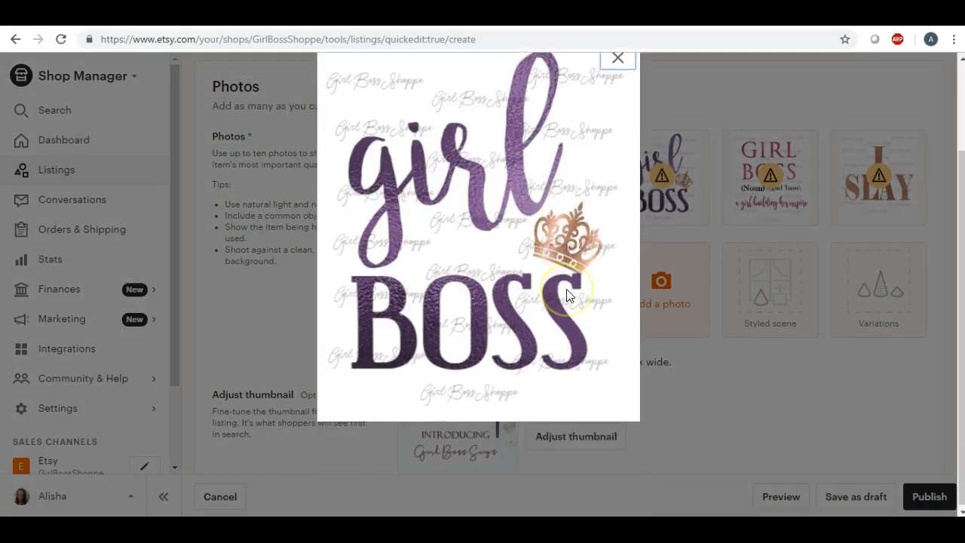
{"action": "scroll", "coordinate": [566, 294], "scroll_direction": "up", "scroll_amount": 1}
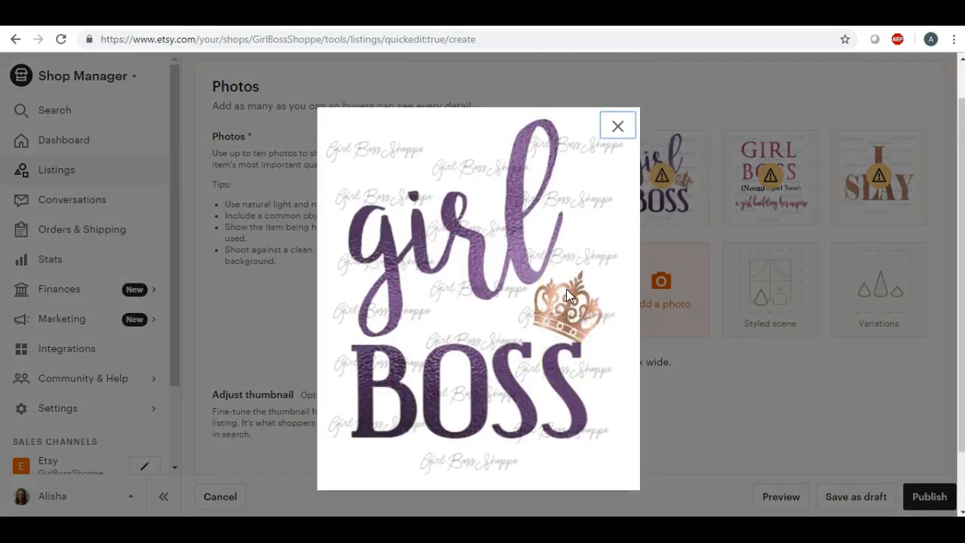
{"action": "left_click", "coordinate": [618, 126]}
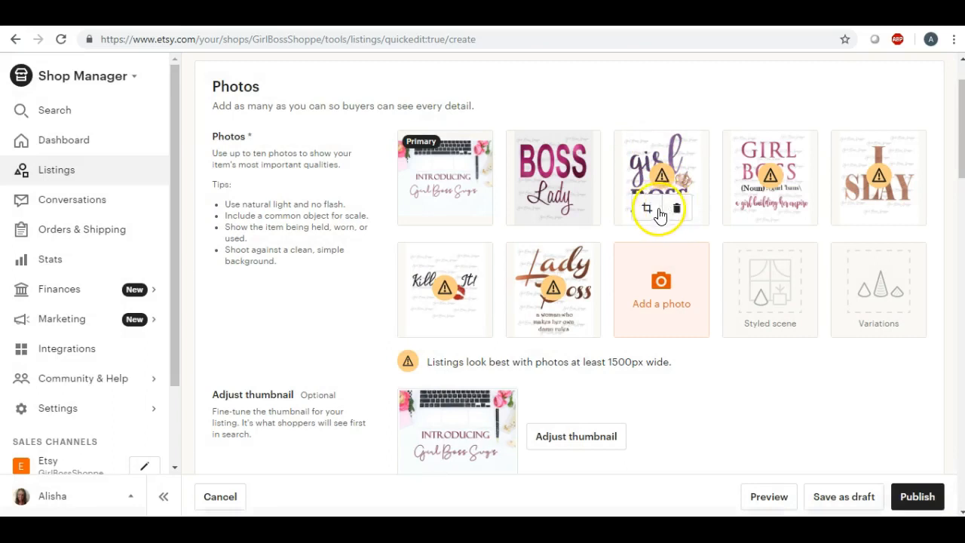
Crop the third listing photo, the girl BOSS crown design, to a 3:4 ratio and save it.
{"action": "left_click", "coordinate": [647, 209]}
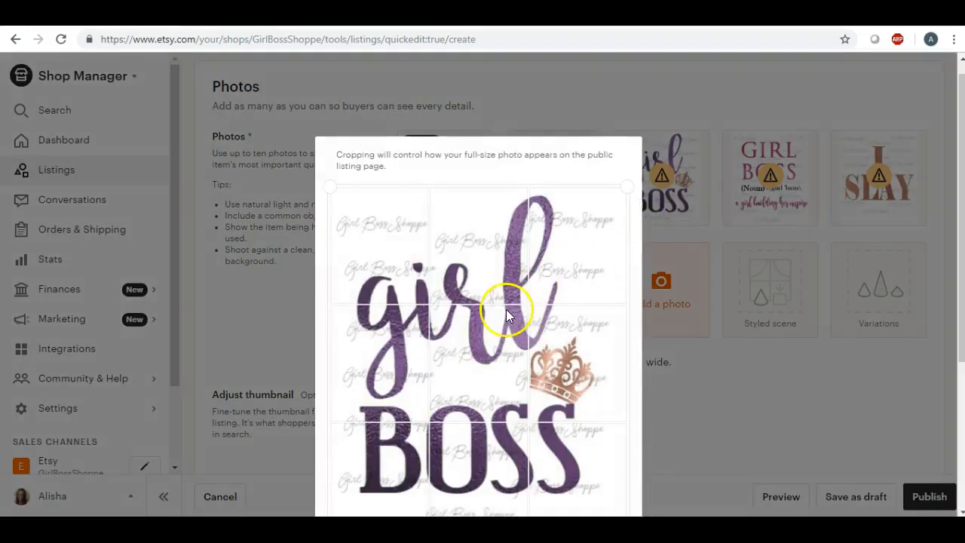
{"action": "scroll", "coordinate": [504, 305], "scroll_direction": "down", "scroll_amount": 3}
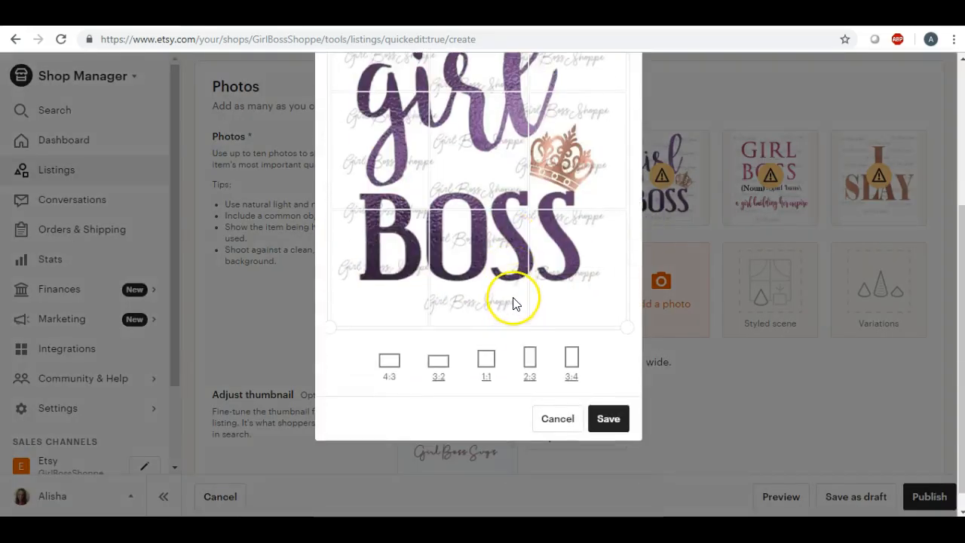
{"action": "left_click", "coordinate": [571, 357]}
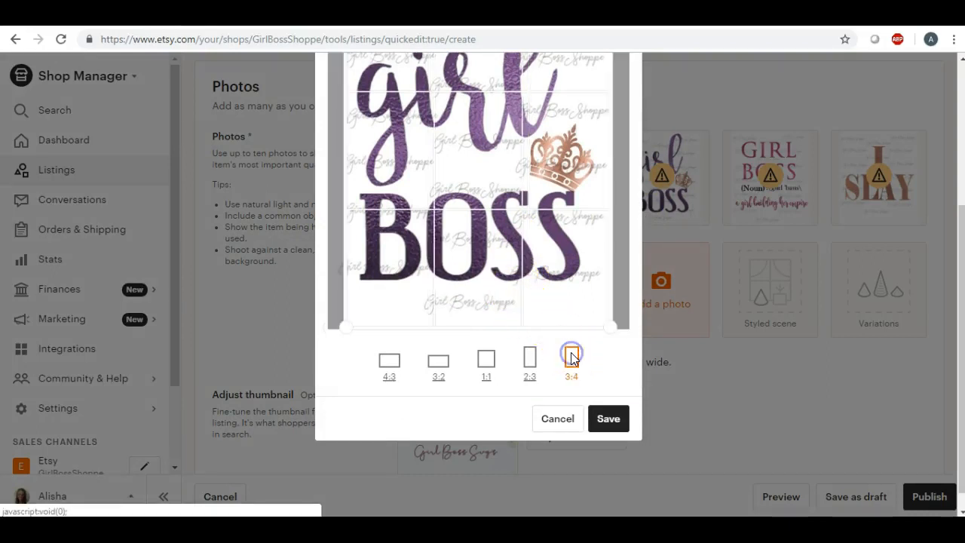
{"action": "left_click", "coordinate": [608, 417]}
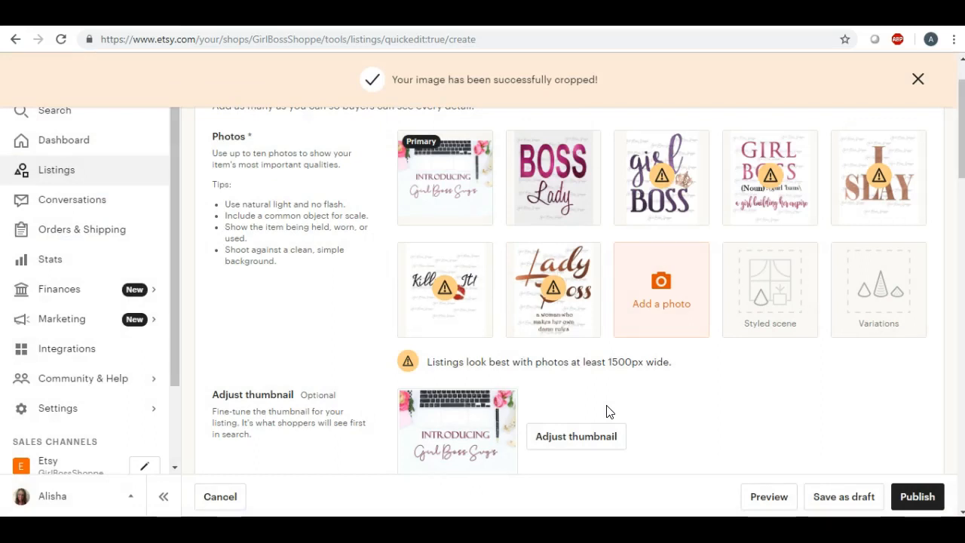
Review the new listing form from the photos through the listing details to the inventory and pricing section.
{"action": "mouse_move", "coordinate": [662, 200]}
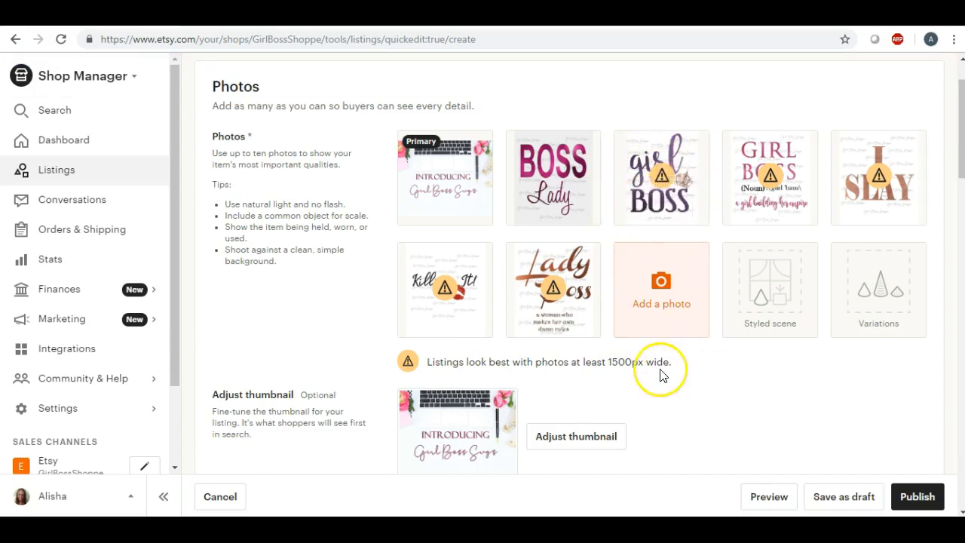
{"action": "scroll", "coordinate": [664, 376], "scroll_direction": "down", "scroll_amount": 1}
{"action": "scroll", "coordinate": [660, 375], "scroll_direction": "up", "scroll_amount": 1}
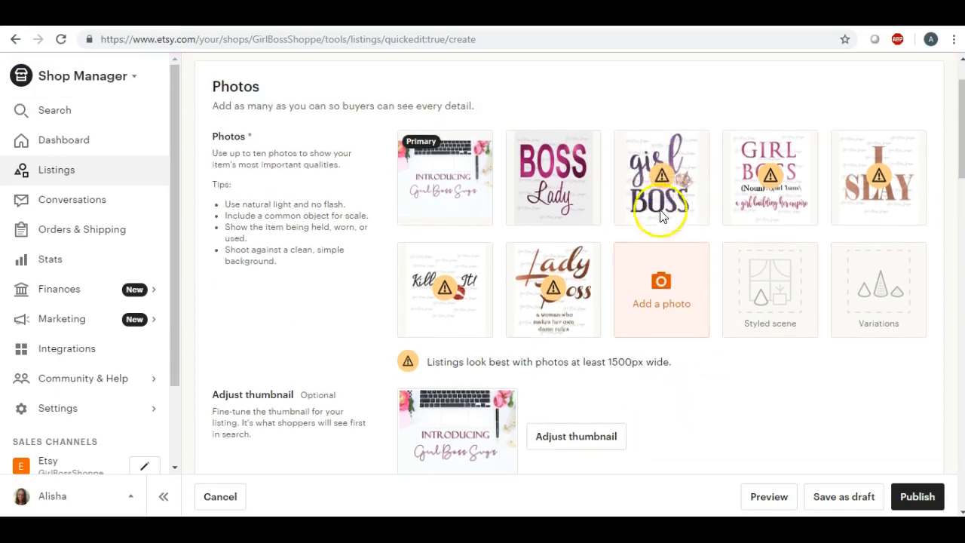
{"action": "mouse_move", "coordinate": [877, 179]}
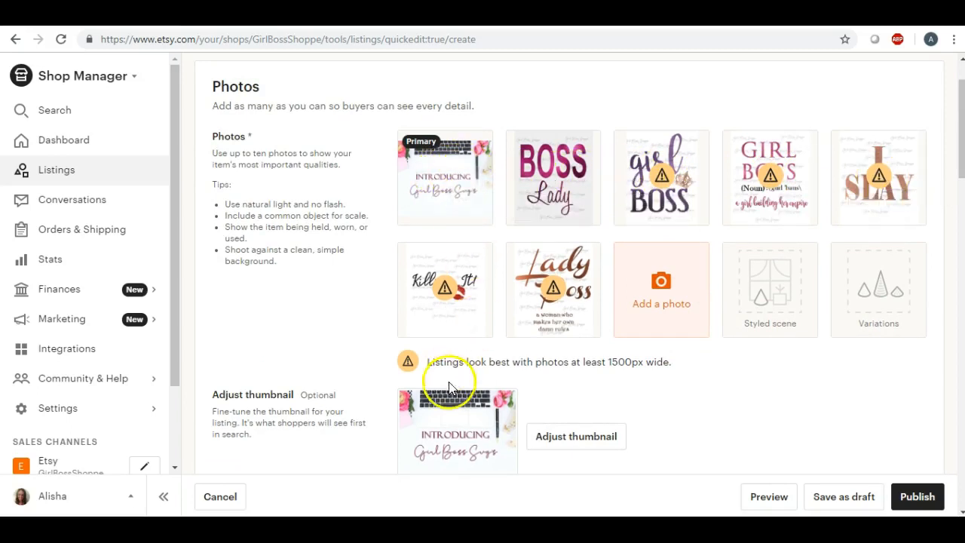
{"action": "scroll", "coordinate": [656, 407], "scroll_direction": "down", "scroll_amount": 2}
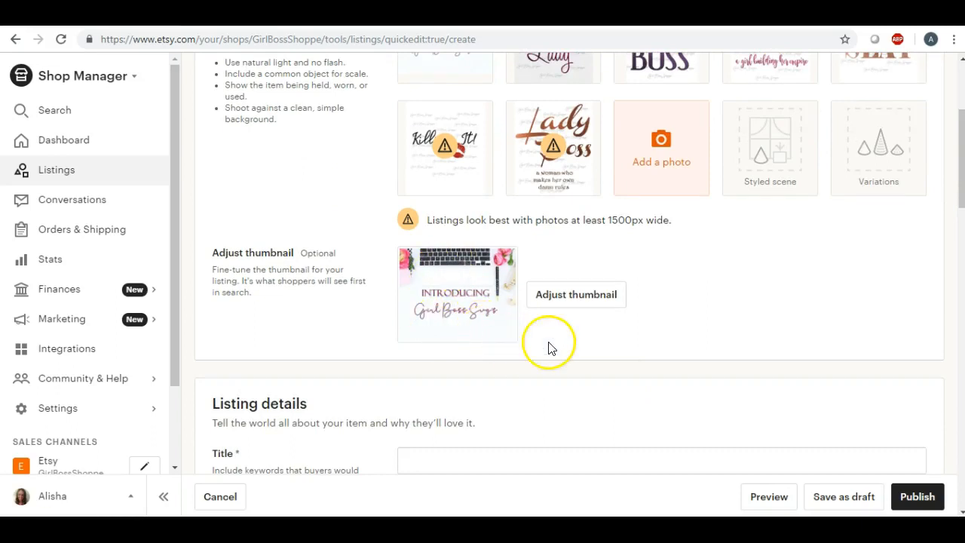
{"action": "scroll", "coordinate": [548, 349], "scroll_direction": "down", "scroll_amount": 3}
{"action": "scroll", "coordinate": [548, 348], "scroll_direction": "down", "scroll_amount": 9}
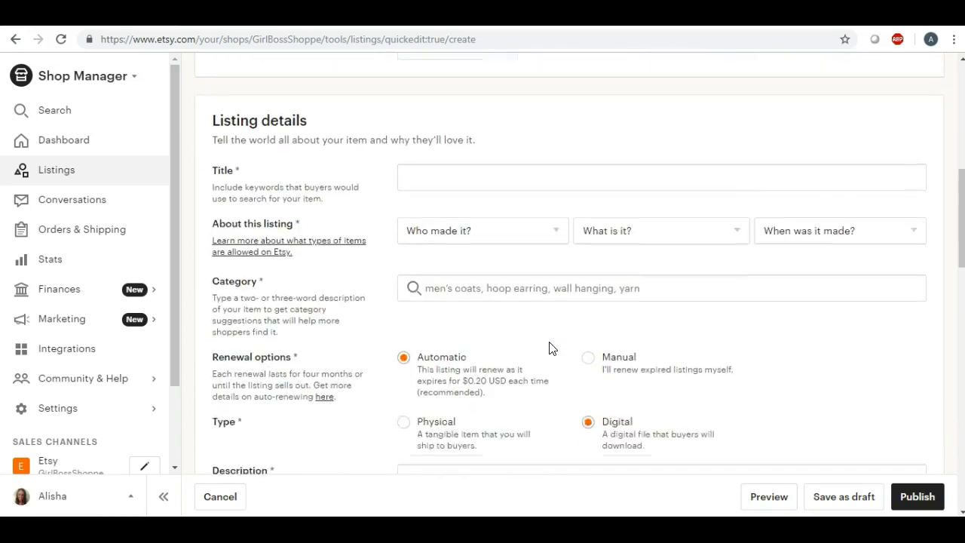
{"action": "scroll", "coordinate": [550, 343], "scroll_direction": "down", "scroll_amount": 5}
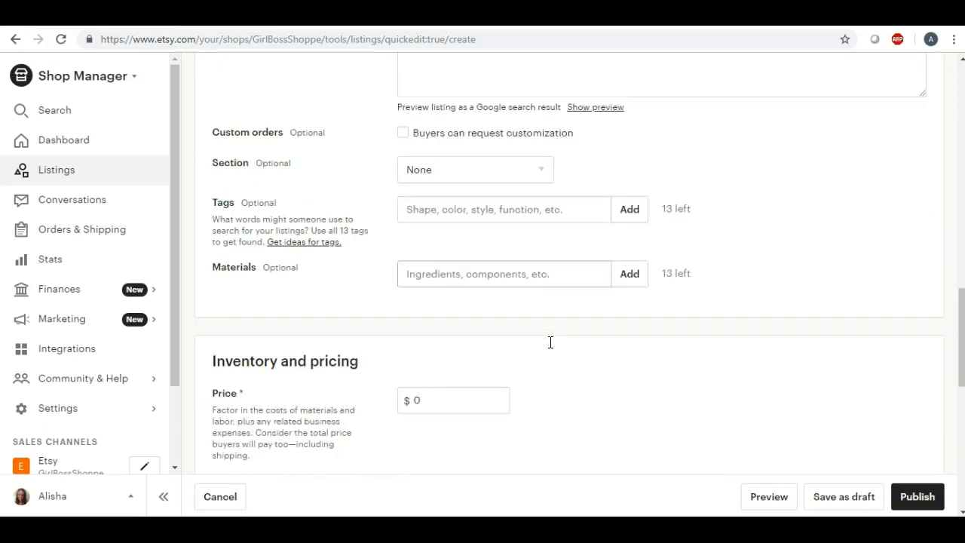
{"action": "scroll", "coordinate": [549, 348], "scroll_direction": "up", "scroll_amount": 4}
{"action": "scroll", "coordinate": [548, 349], "scroll_direction": "down", "scroll_amount": 4}
{"action": "scroll", "coordinate": [549, 348], "scroll_direction": "up", "scroll_amount": 15}
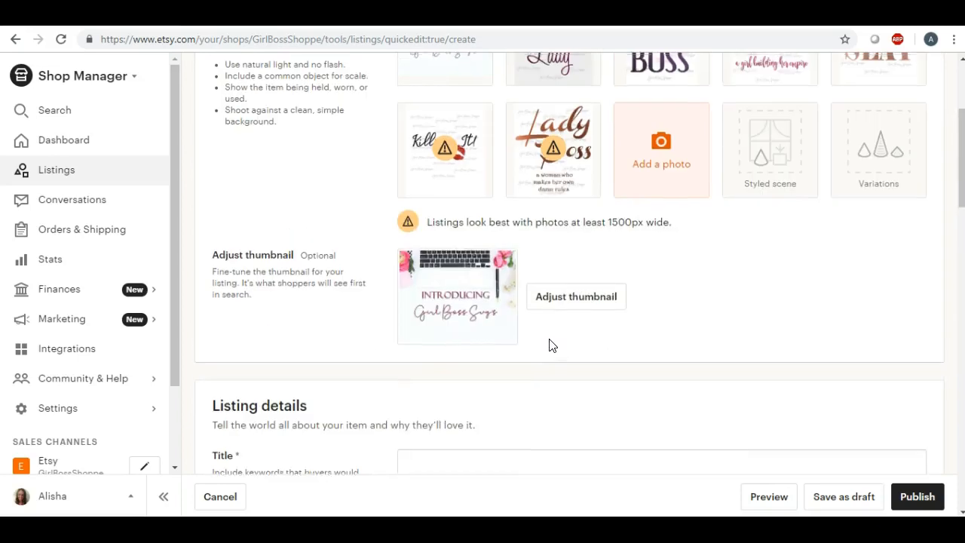
{"action": "scroll", "coordinate": [548, 345], "scroll_direction": "up", "scroll_amount": 2}
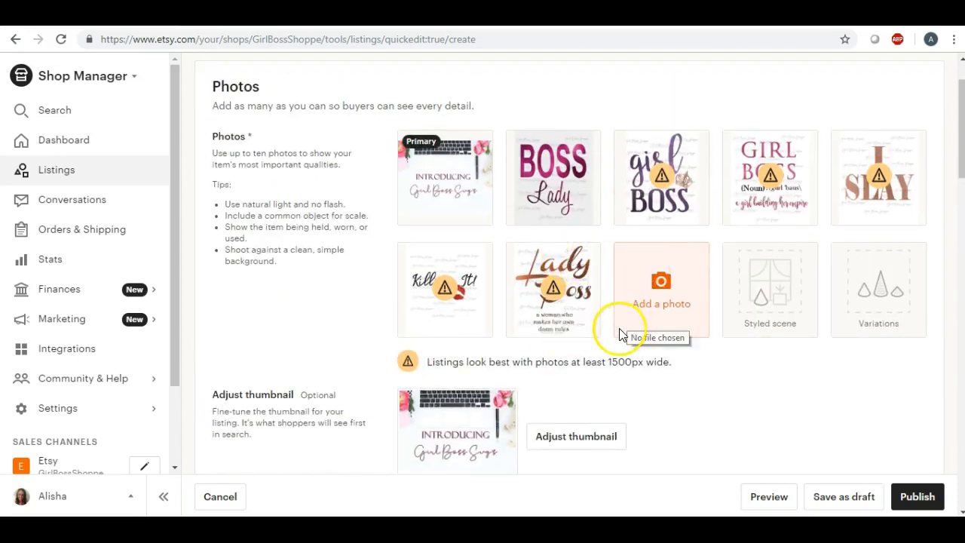
{"action": "scroll", "coordinate": [620, 328], "scroll_direction": "down", "scroll_amount": 4}
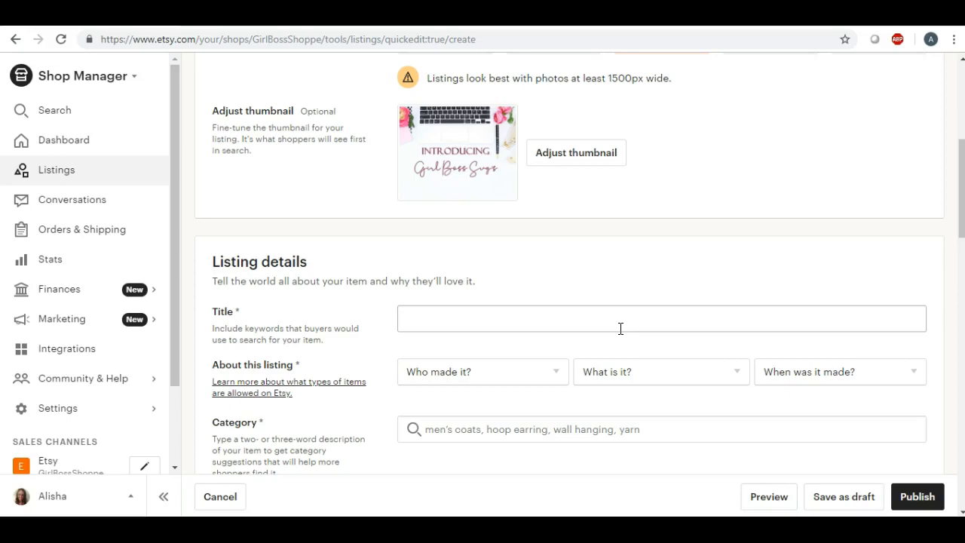